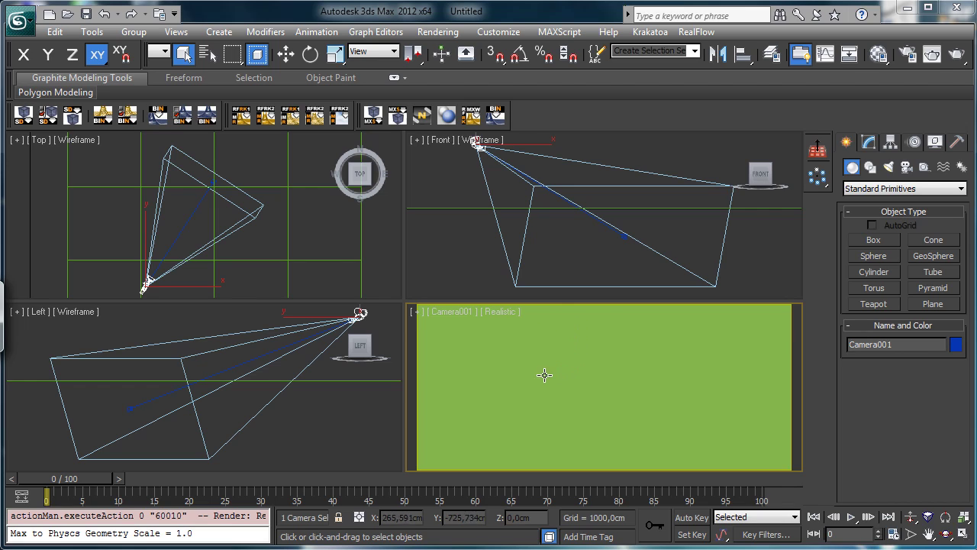
Step: Unlock the Material Editor renderer from the production renderer and assign the mental ray Renderer to it in the render setup
{"action": "left_click", "coordinate": [879, 53]}
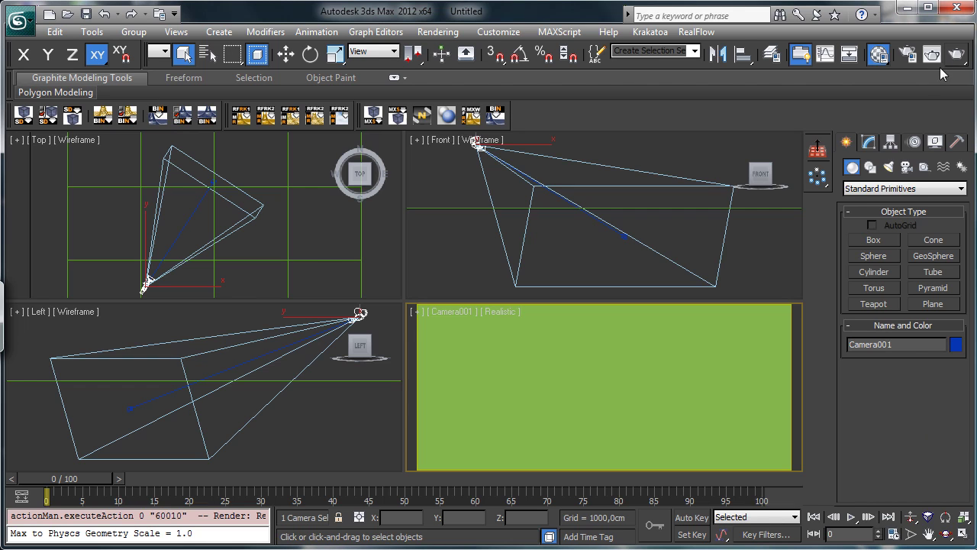
{"action": "left_click", "coordinate": [907, 53]}
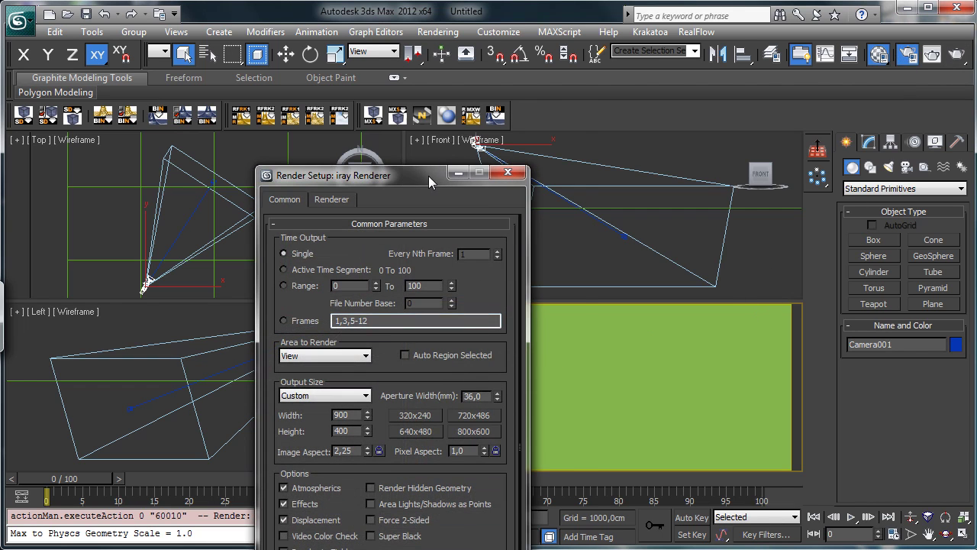
{"action": "left_click_drag", "start_coordinate": [428, 176], "coordinate": [460, 18]}
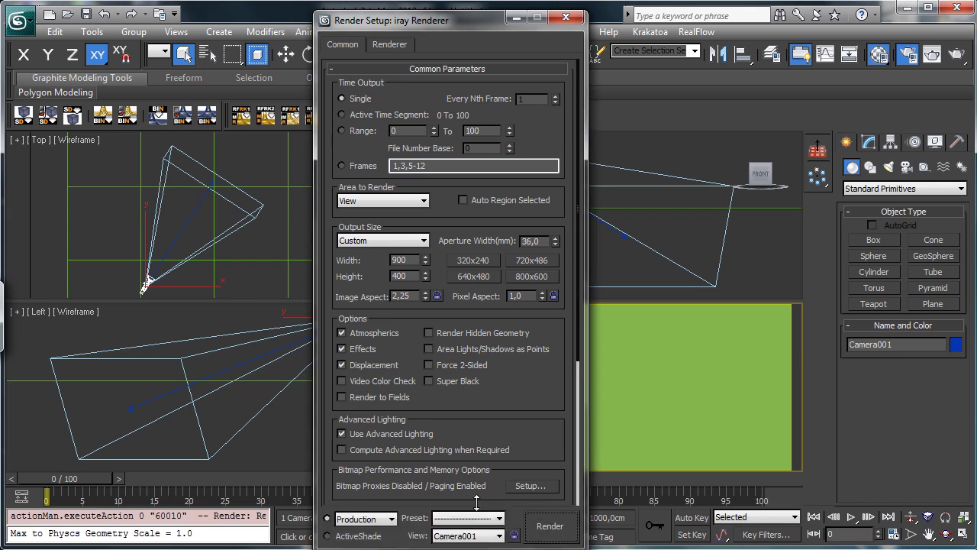
{"action": "scroll", "coordinate": [485, 393], "scroll_direction": "down", "scroll_amount": 5}
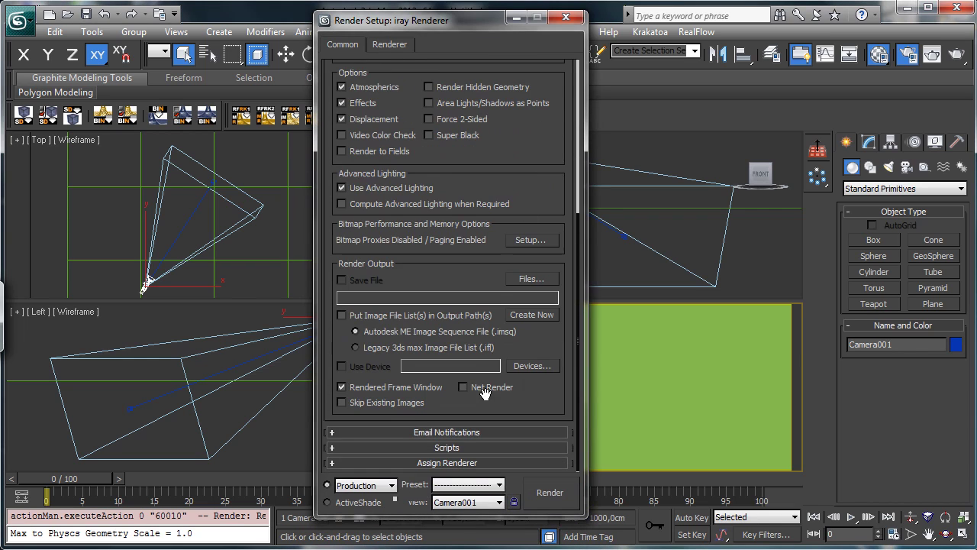
{"action": "left_click", "coordinate": [493, 459]}
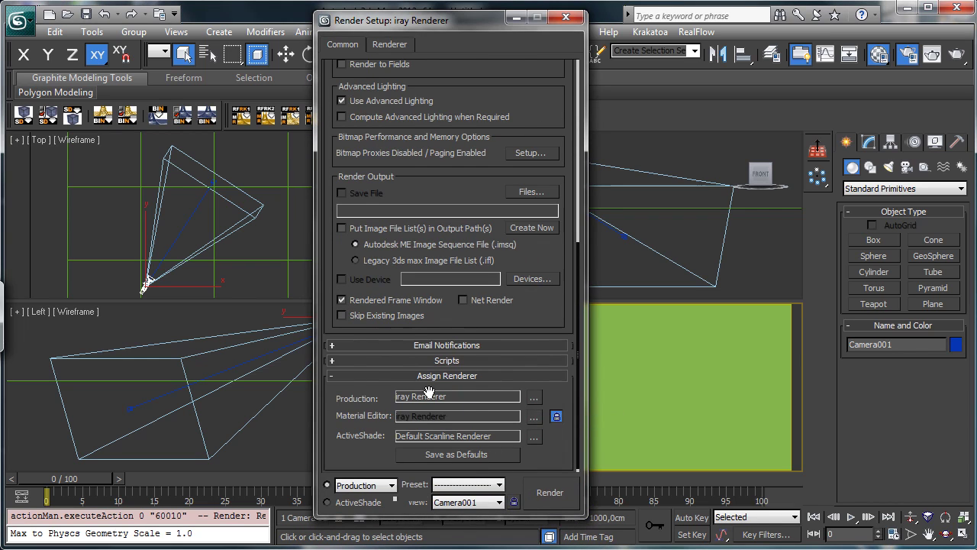
{"action": "left_click", "coordinate": [557, 417]}
{"action": "left_click", "coordinate": [533, 416]}
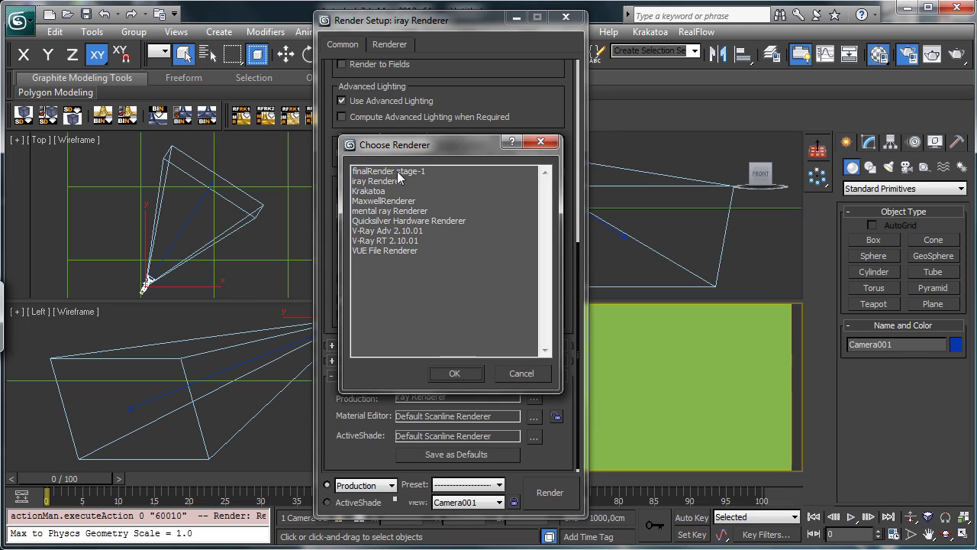
{"action": "double_click", "coordinate": [406, 210]}
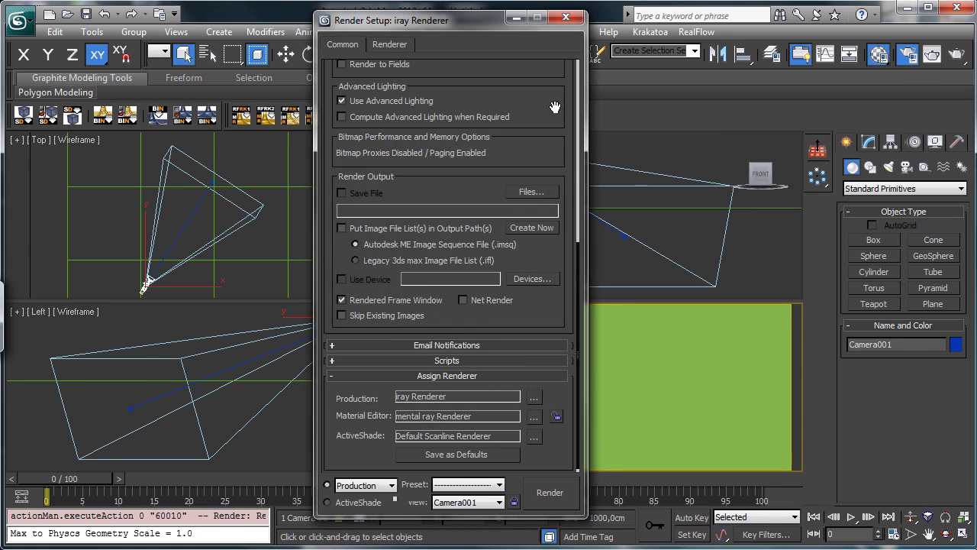
{"action": "left_click", "coordinate": [566, 17]}
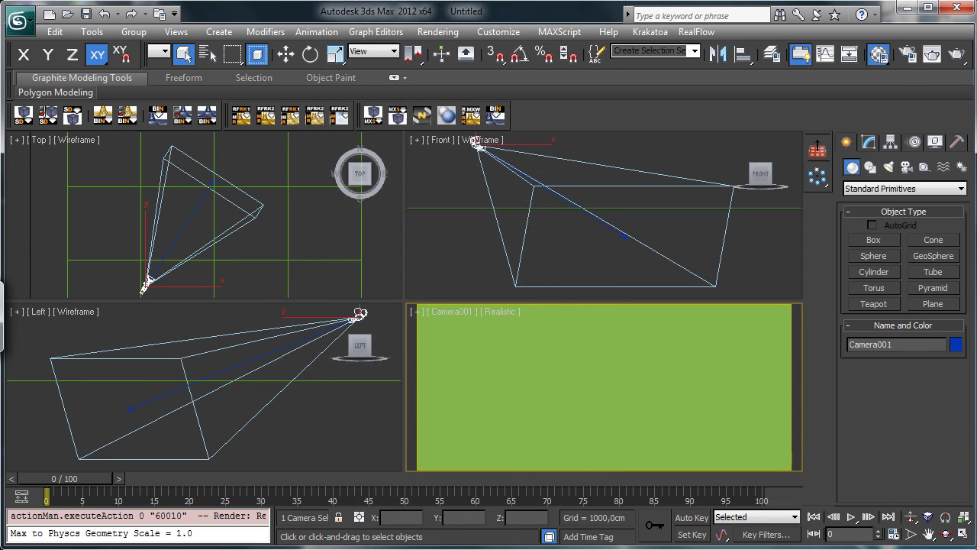
Step: Open the Material Editor and rename the first sample material to "MTD Material"
{"action": "key", "text": "m"}
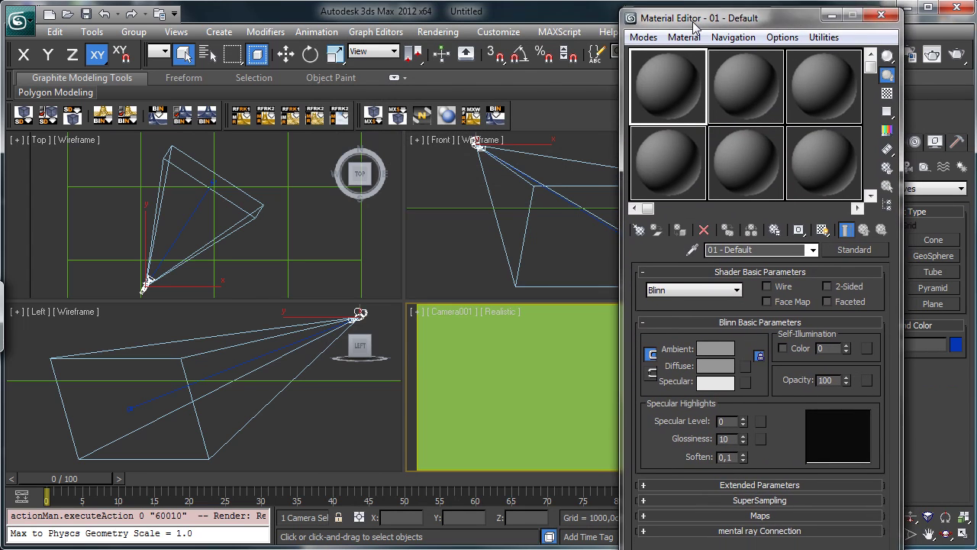
{"action": "left_click_drag", "start_coordinate": [667, 9], "coordinate": [74, 32]}
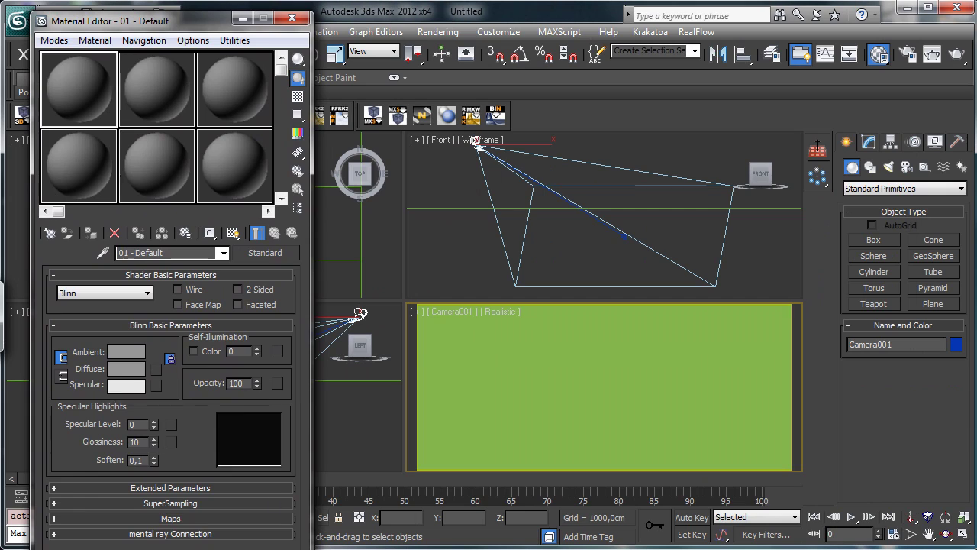
{"action": "left_click_drag", "start_coordinate": [233, 549], "coordinate": [233, 525]}
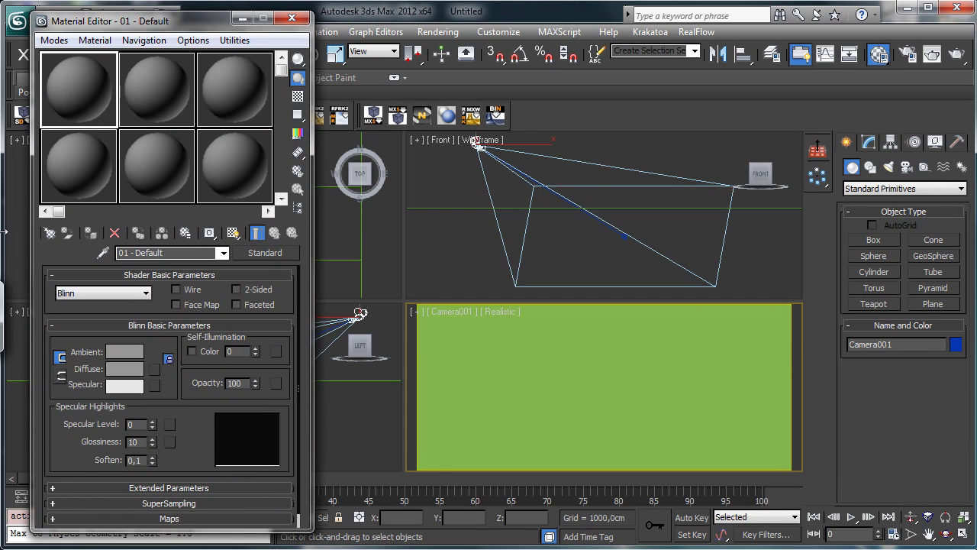
{"action": "key", "text": "shift+t"}
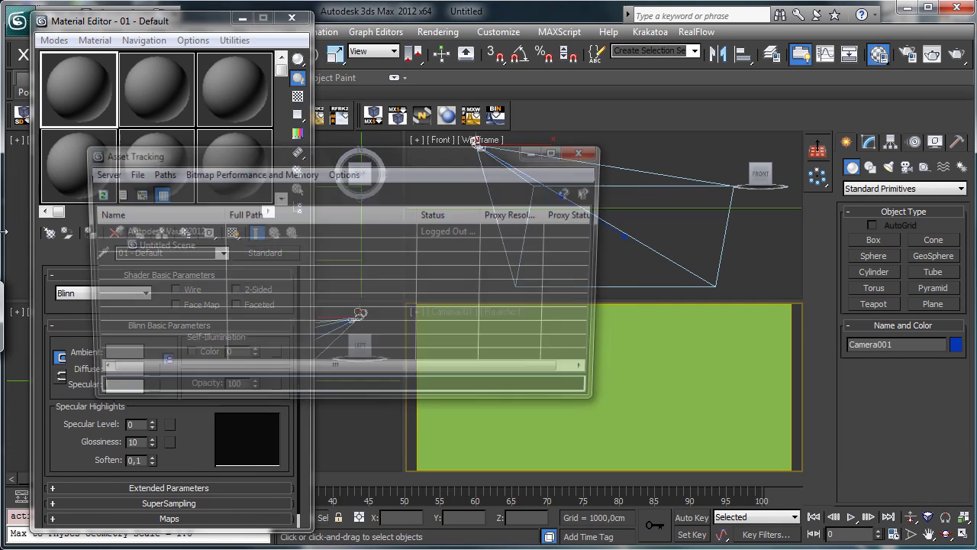
{"action": "left_click", "coordinate": [586, 157]}
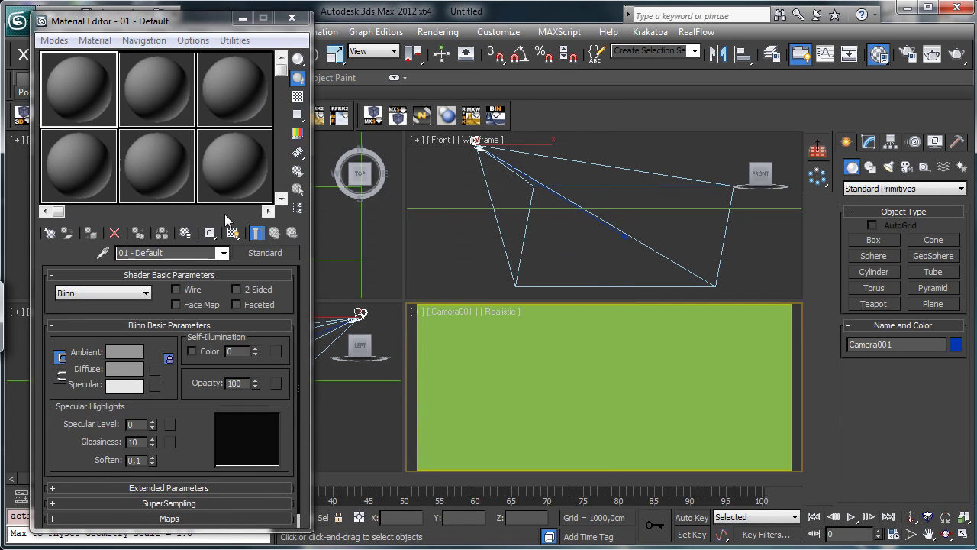
{"action": "left_click", "coordinate": [165, 255]}
{"action": "type", "text": "MT"}
{"action": "key", "text": "Return"}
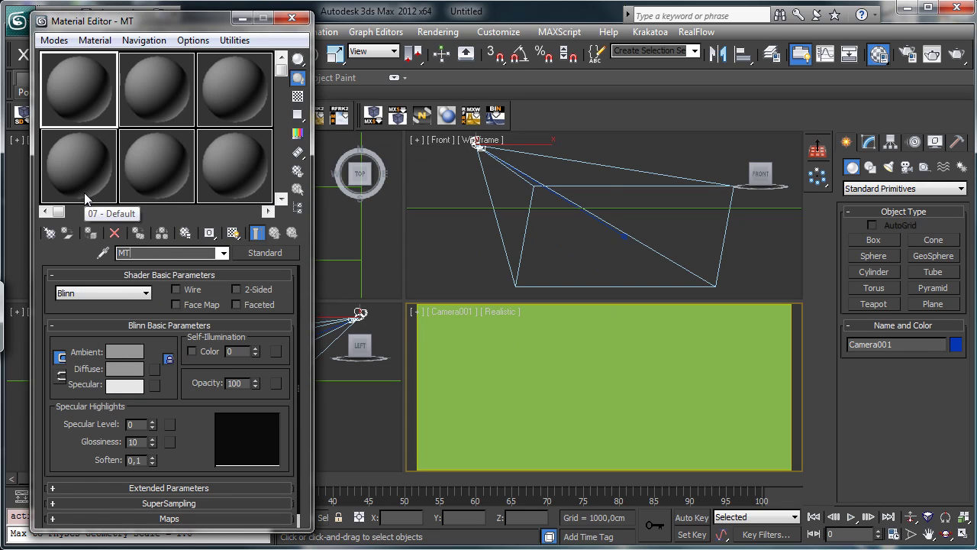
{"action": "type", "text": "D Material"}
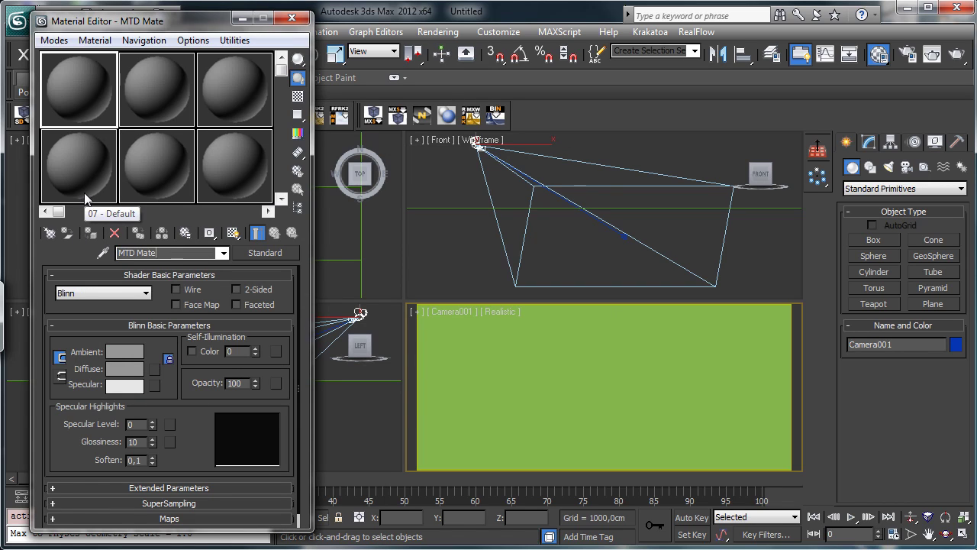
Step: Change MTD Material to the Arch & Design type and assign it to the ground plane
{"action": "left_click", "coordinate": [267, 253]}
{"action": "double_click", "coordinate": [622, 315]}
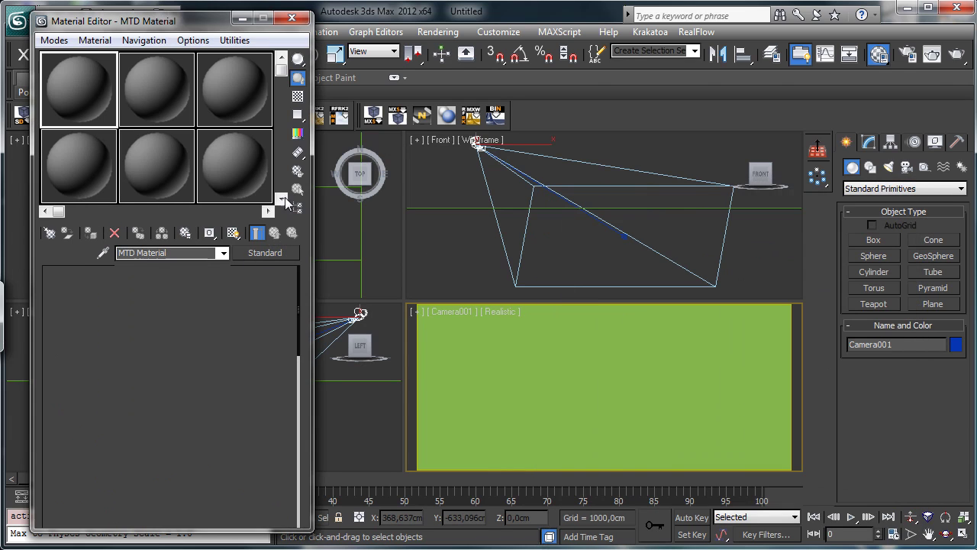
{"action": "left_click", "coordinate": [517, 388]}
{"action": "left_click", "coordinate": [92, 233]}
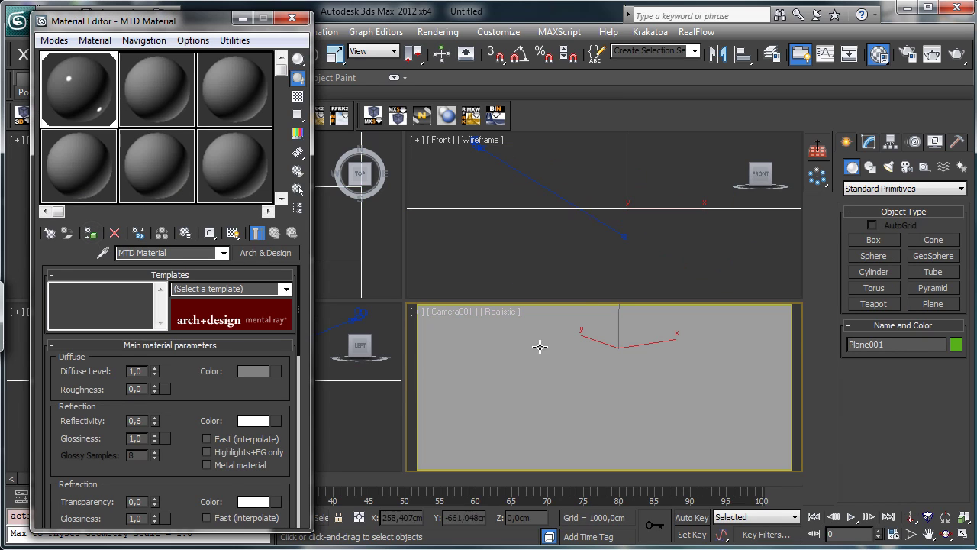
Step: Set the material's reflectivity to 0 and load diffuse.jpg as its diffuse color bitmap, shown in the viewport
{"action": "right_click", "coordinate": [154, 421]}
{"action": "left_click", "coordinate": [275, 371]}
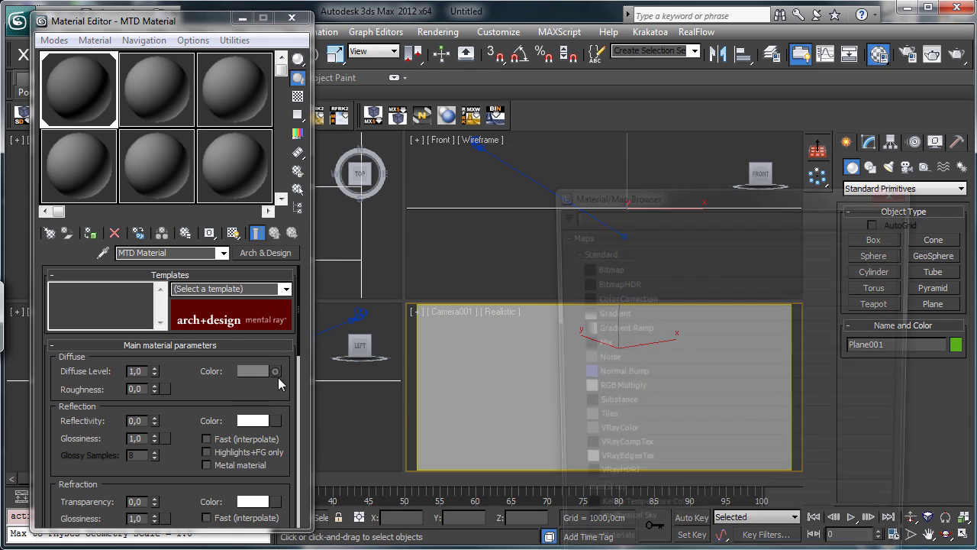
{"action": "double_click", "coordinate": [626, 264]}
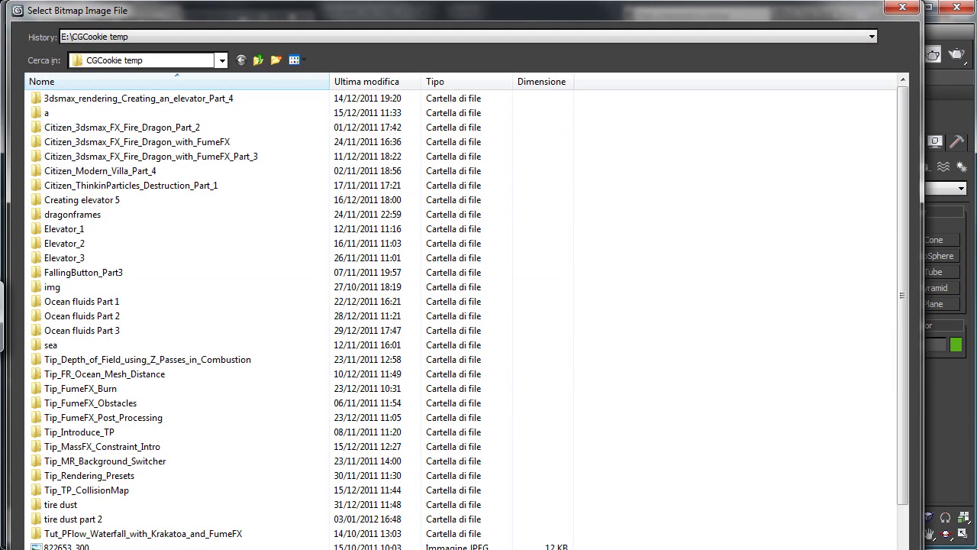
{"action": "left_click_drag", "start_coordinate": [905, 141], "coordinate": [894, 274]}
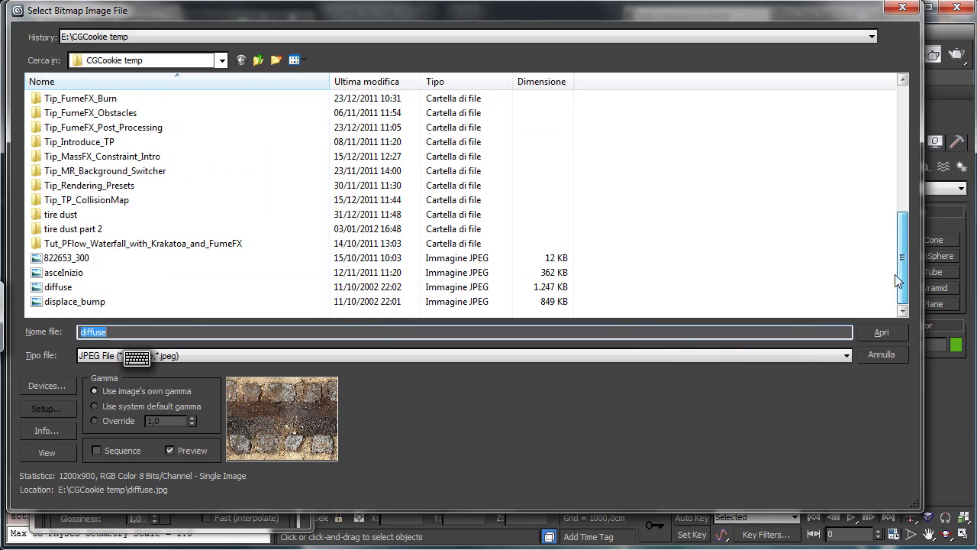
{"action": "left_click", "coordinate": [497, 287]}
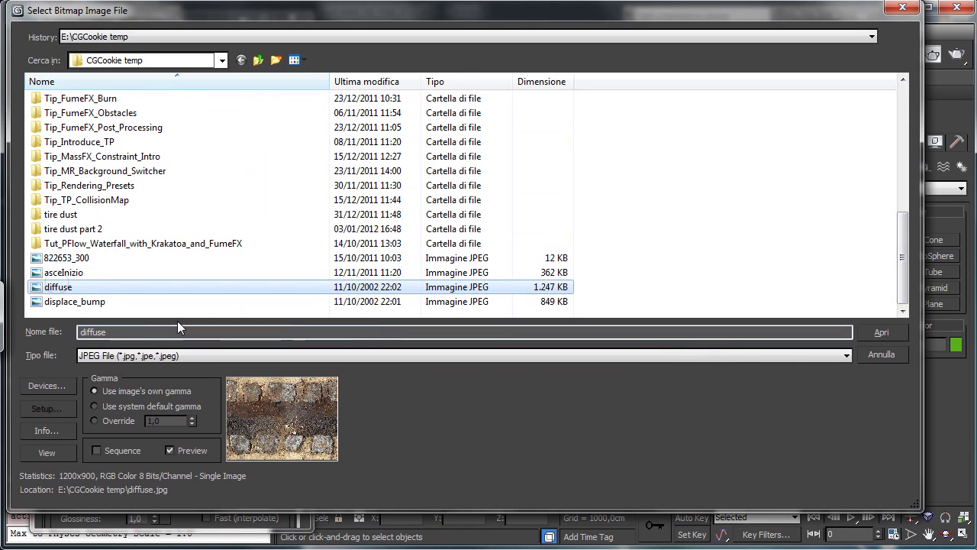
{"action": "left_click", "coordinate": [875, 336]}
{"action": "left_click", "coordinate": [232, 233]}
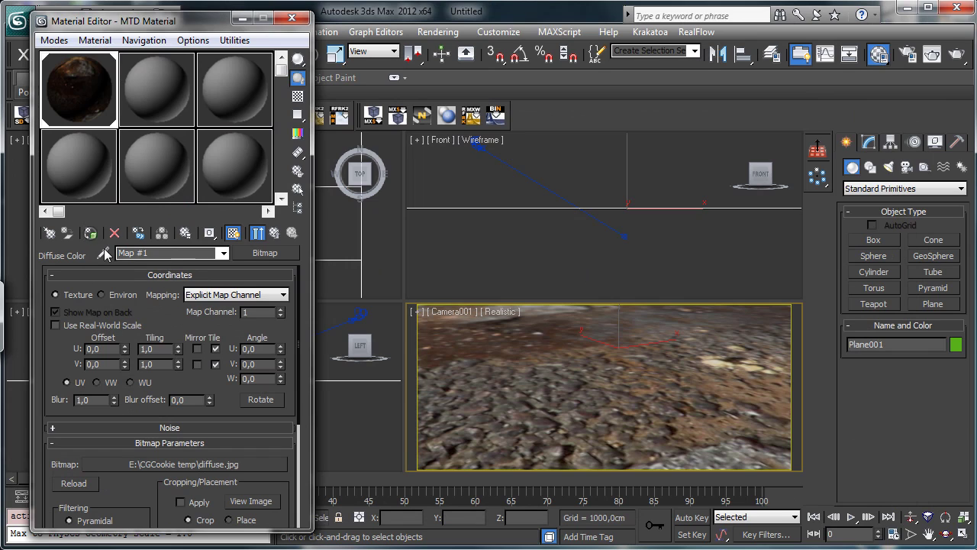
Step: Set the diffuse bitmap's U and V tiling to 3 and its blur to the minimum, returning to the parent material
{"action": "double_click", "coordinate": [145, 348]}
{"action": "type", "text": "3"}
{"action": "key", "text": "Tab"}
{"action": "type", "text": "3"}
{"action": "key", "text": "Return"}
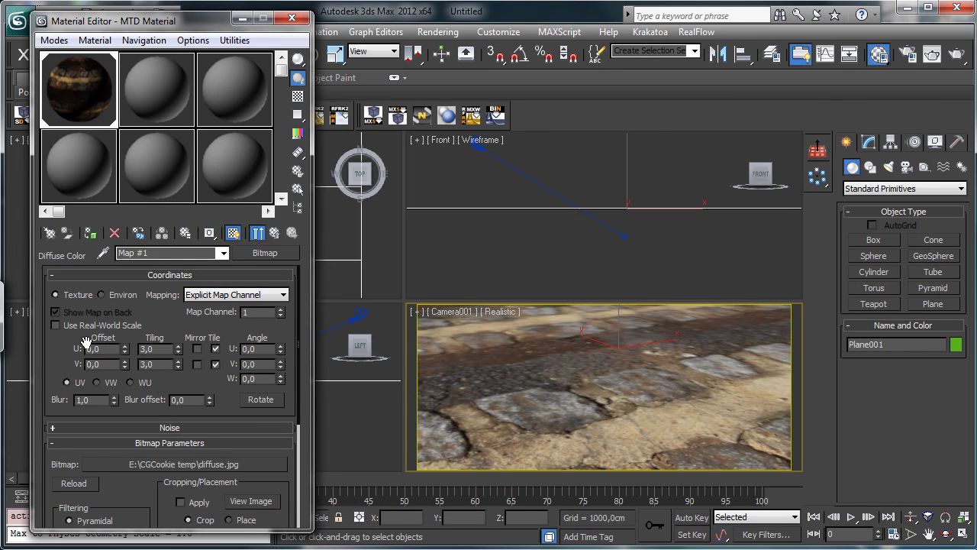
{"action": "right_click", "coordinate": [114, 401]}
{"action": "left_click", "coordinate": [274, 234]}
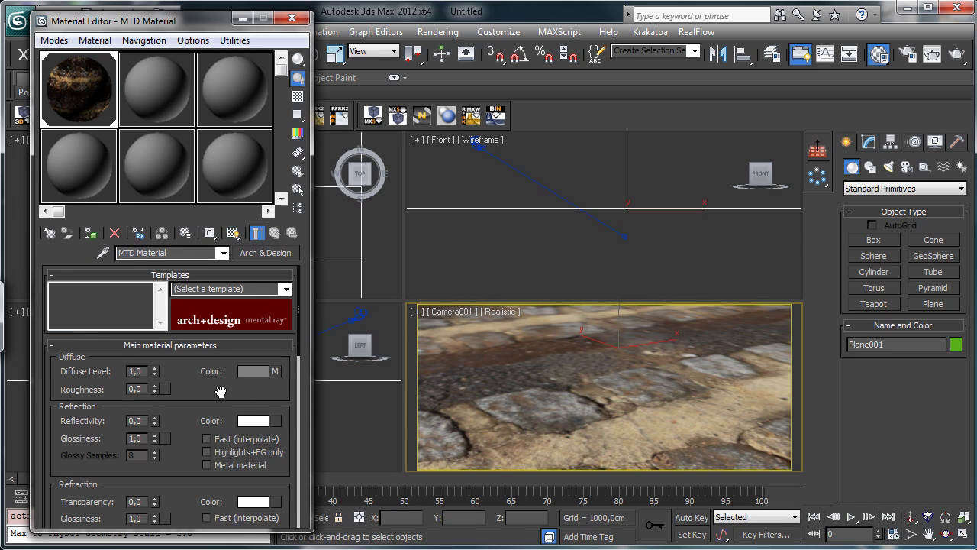
Step: Lock the render output's image and pixel aspect ratios and set the output width to 450
{"action": "left_click", "coordinate": [907, 53]}
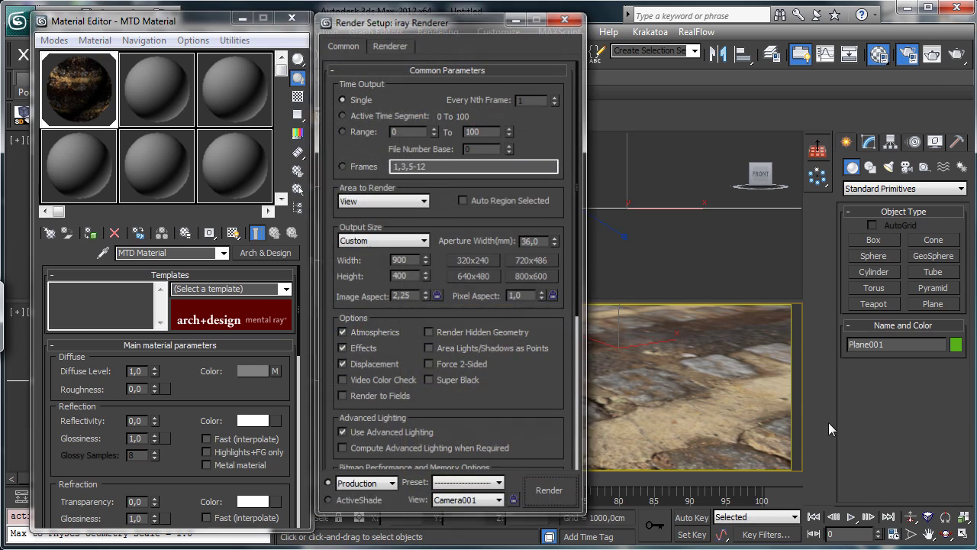
{"action": "left_click", "coordinate": [437, 296]}
{"action": "left_click", "coordinate": [553, 295]}
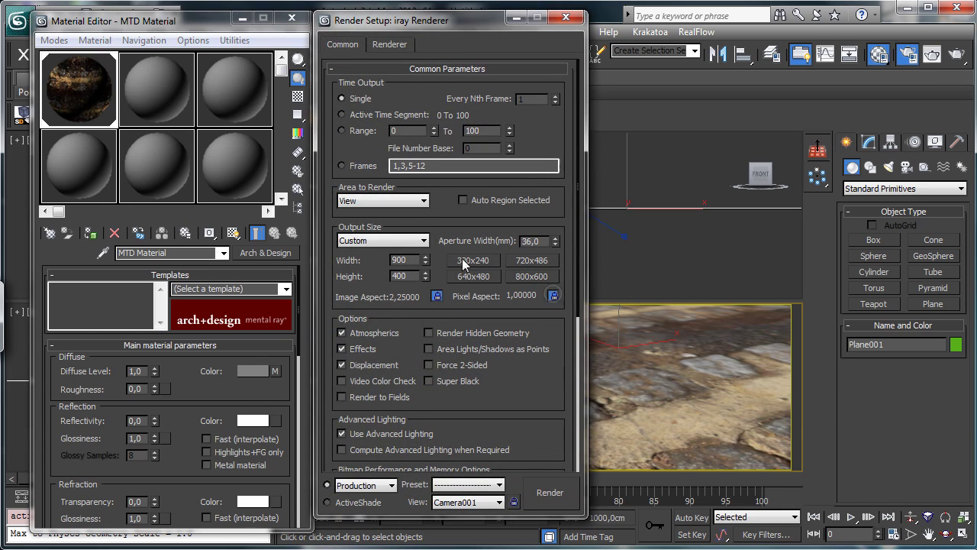
{"action": "double_click", "coordinate": [402, 259]}
{"action": "type", "text": "450"}
Step: Review iray's advanced parameters and test-render the Camera001 view
{"action": "left_click", "coordinate": [391, 44]}
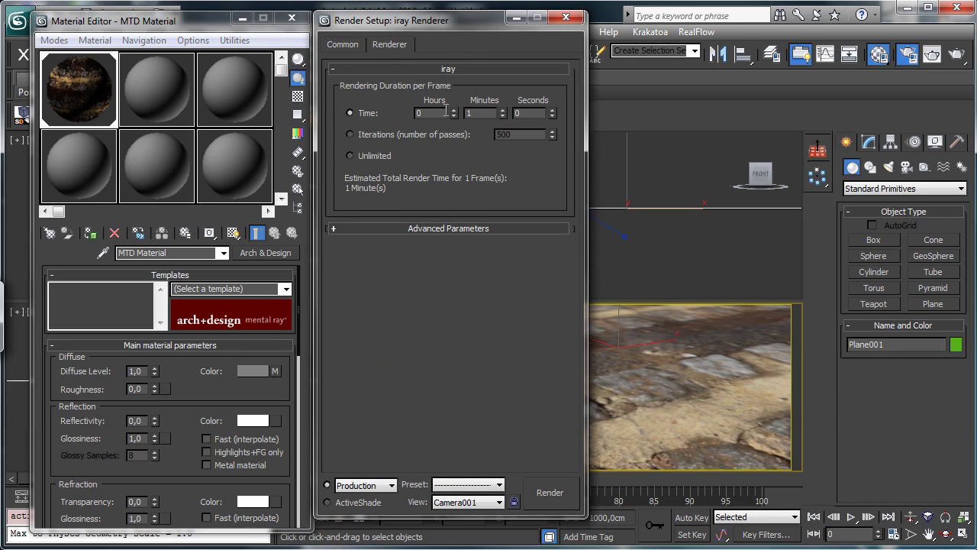
{"action": "left_click", "coordinate": [386, 227]}
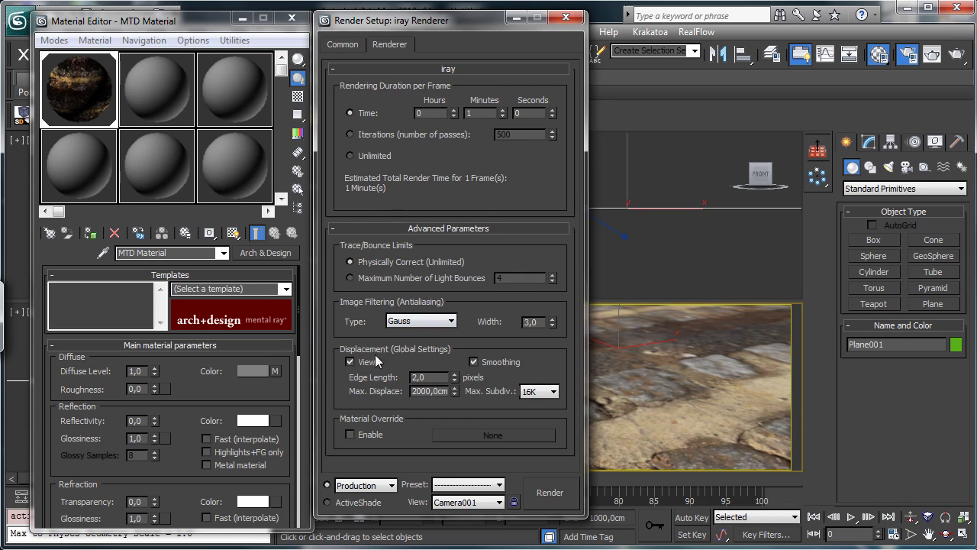
{"action": "left_click", "coordinate": [566, 16]}
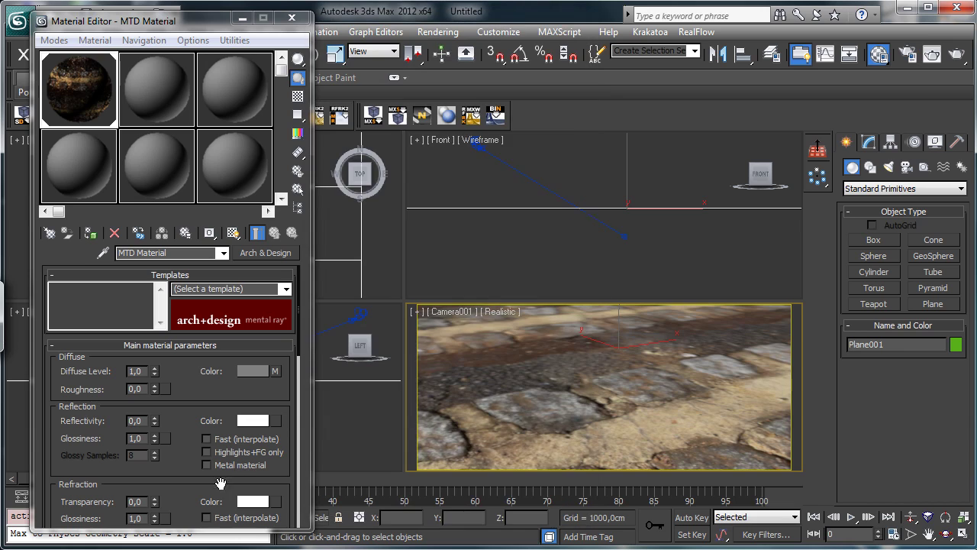
{"action": "left_click", "coordinate": [931, 53]}
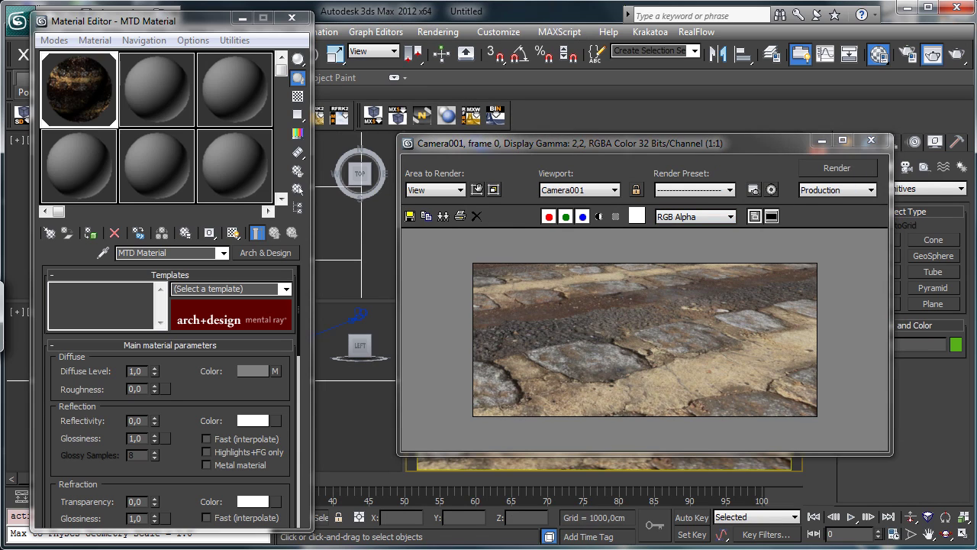
{"action": "left_click", "coordinate": [870, 140]}
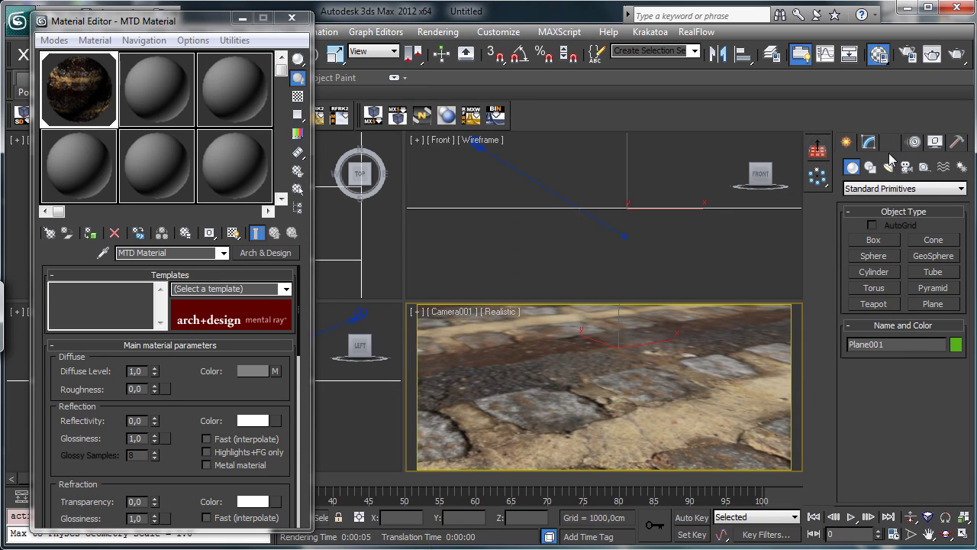
Step: Create a Daylight system in the scene near the ground plane and open its parameters for editing
{"action": "left_click", "coordinate": [961, 168]}
{"action": "left_click", "coordinate": [933, 256]}
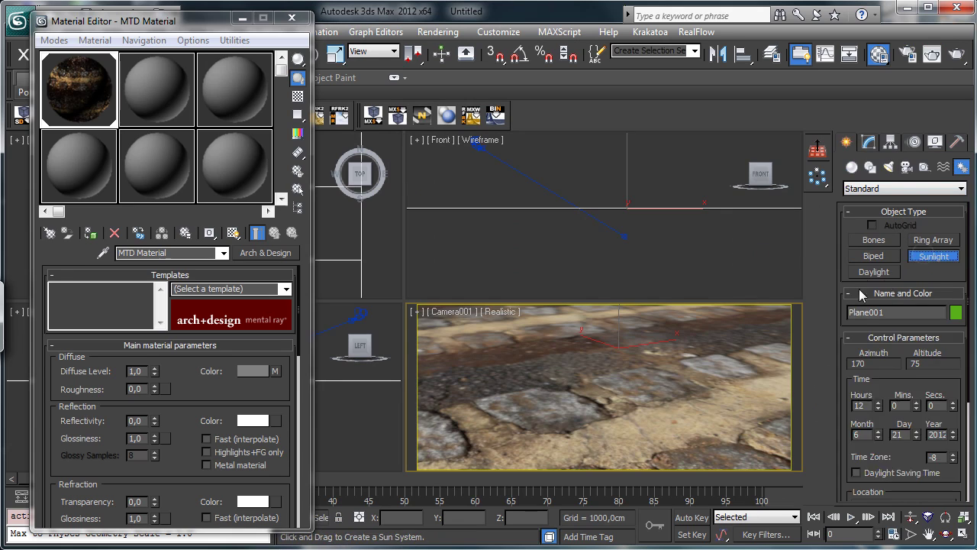
{"action": "left_click", "coordinate": [451, 325]}
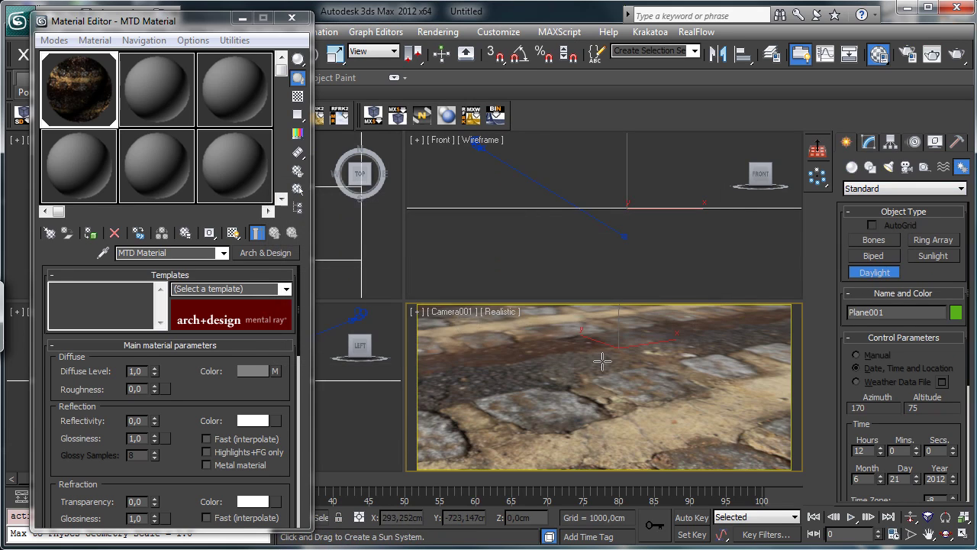
{"action": "left_click_drag", "start_coordinate": [603, 205], "coordinate": [678, 205]}
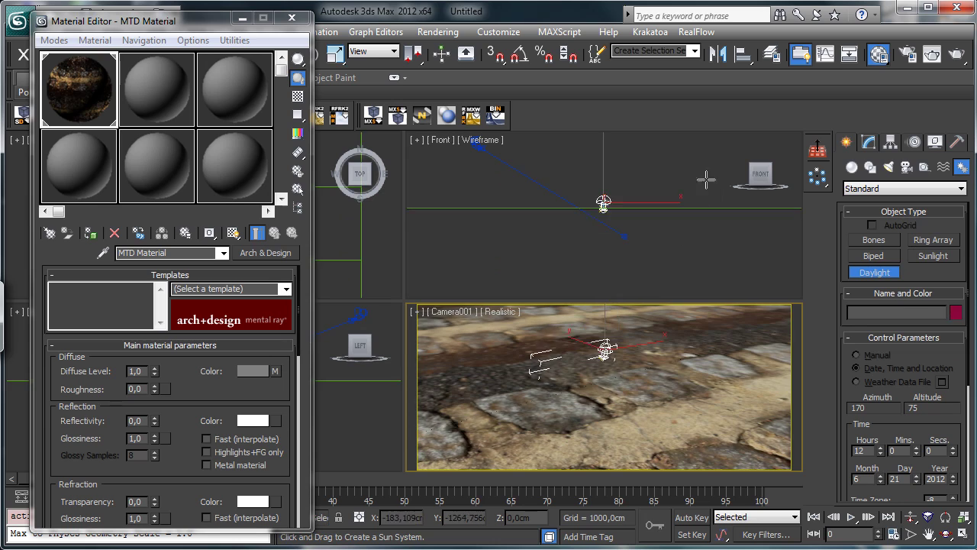
{"action": "left_click", "coordinate": [741, 321]}
{"action": "left_click", "coordinate": [870, 143]}
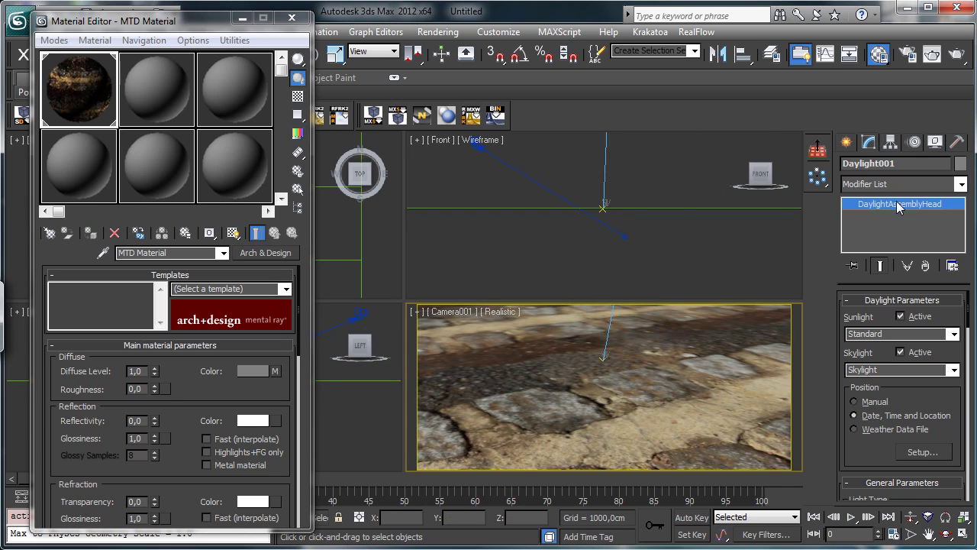
Step: Set the Daylight system's sunlight to mr Sun and its skylight to mr Sky
{"action": "left_click", "coordinate": [954, 334]}
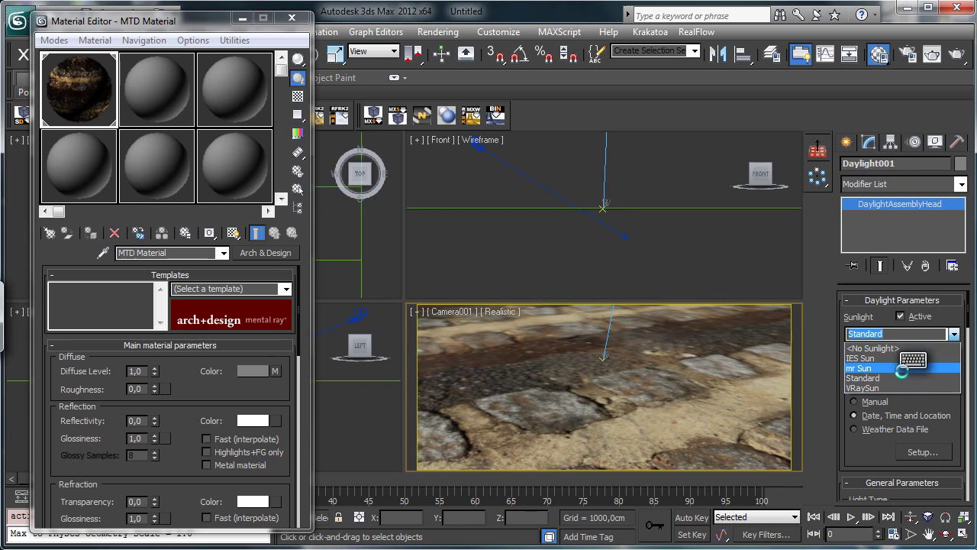
{"action": "left_click", "coordinate": [870, 348]}
{"action": "left_click", "coordinate": [954, 371]}
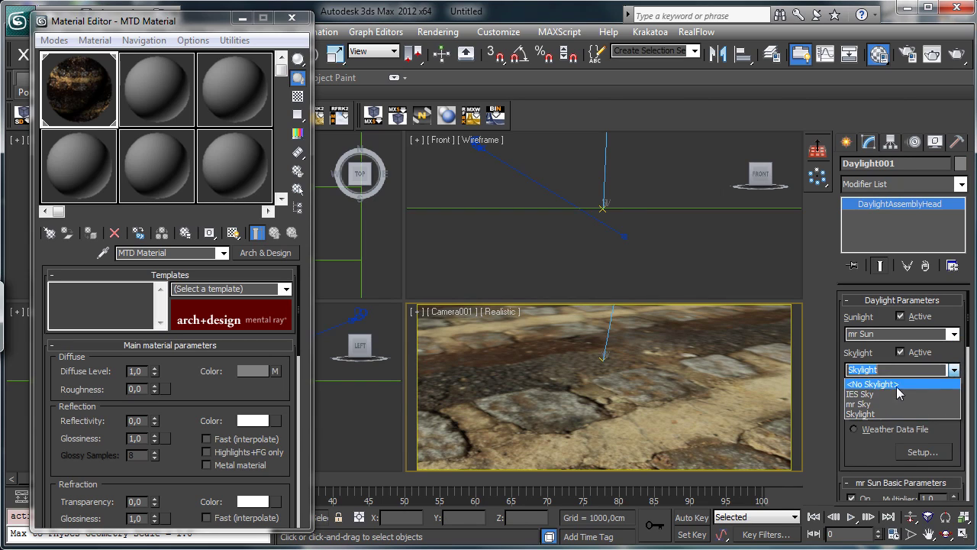
{"action": "left_click", "coordinate": [950, 405]}
{"action": "left_click", "coordinate": [798, 509]}
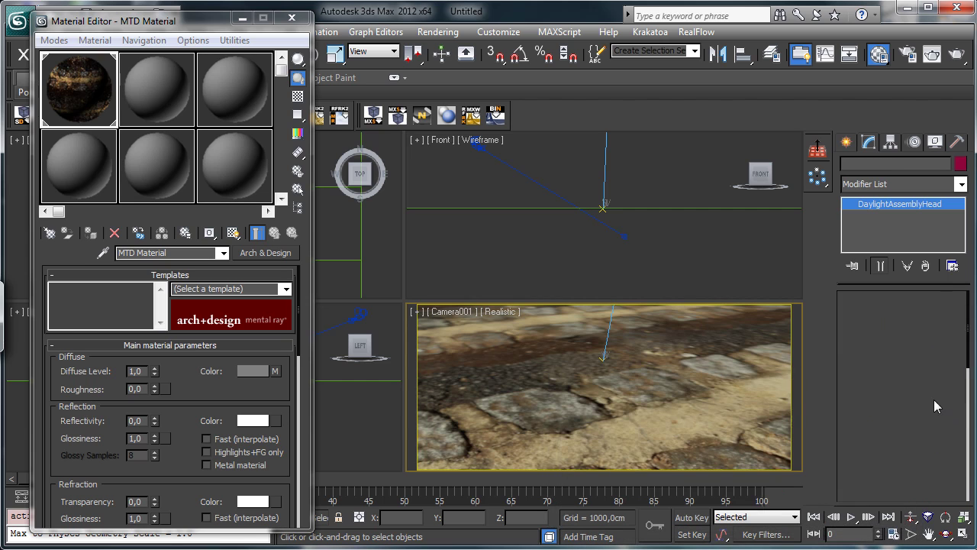
Step: Open the Daylight system's date, time and location setup and set the time to 9 hours 30 minutes
{"action": "left_click_drag", "start_coordinate": [950, 378], "coordinate": [952, 269]}
{"action": "left_click", "coordinate": [913, 142]}
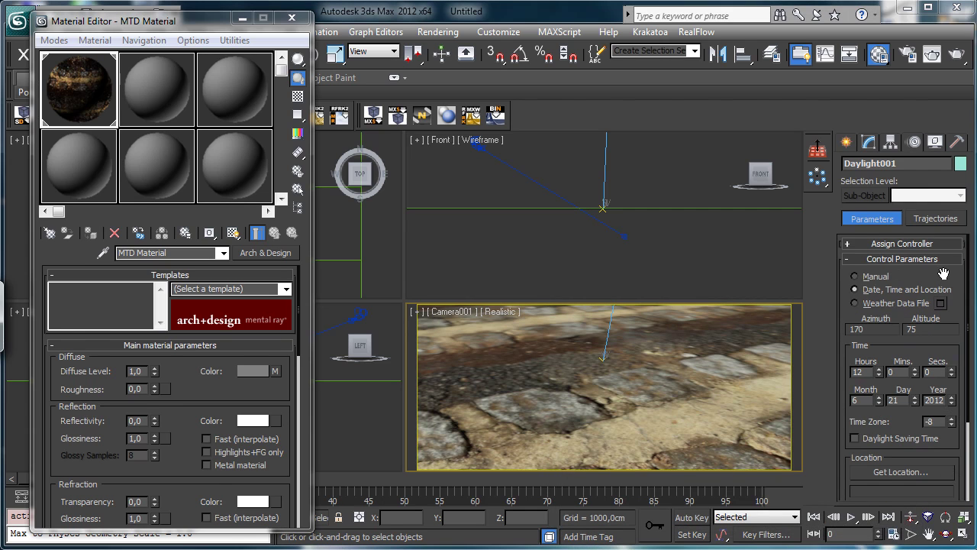
{"action": "left_click", "coordinate": [868, 143]}
{"action": "scroll", "coordinate": [911, 356], "scroll_direction": "down", "scroll_amount": 3}
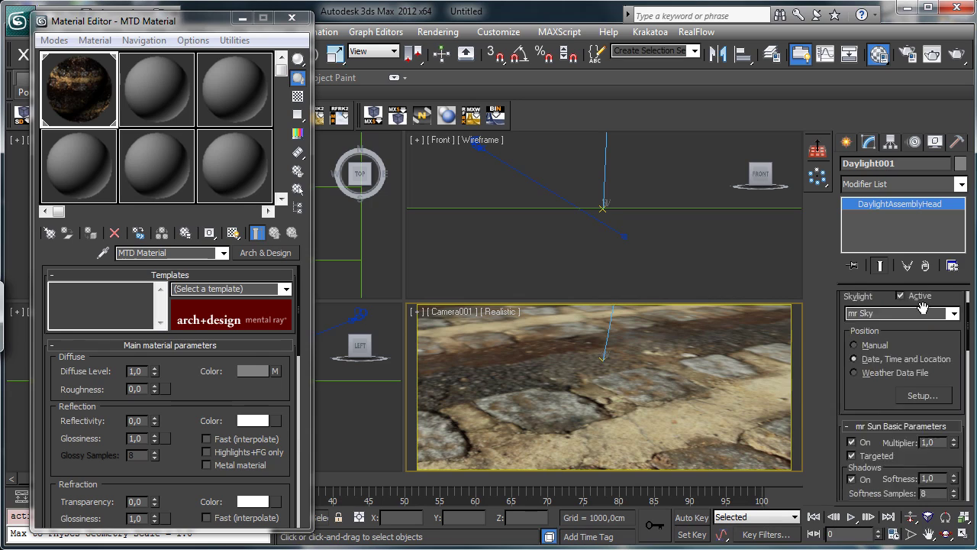
{"action": "left_click", "coordinate": [921, 371]}
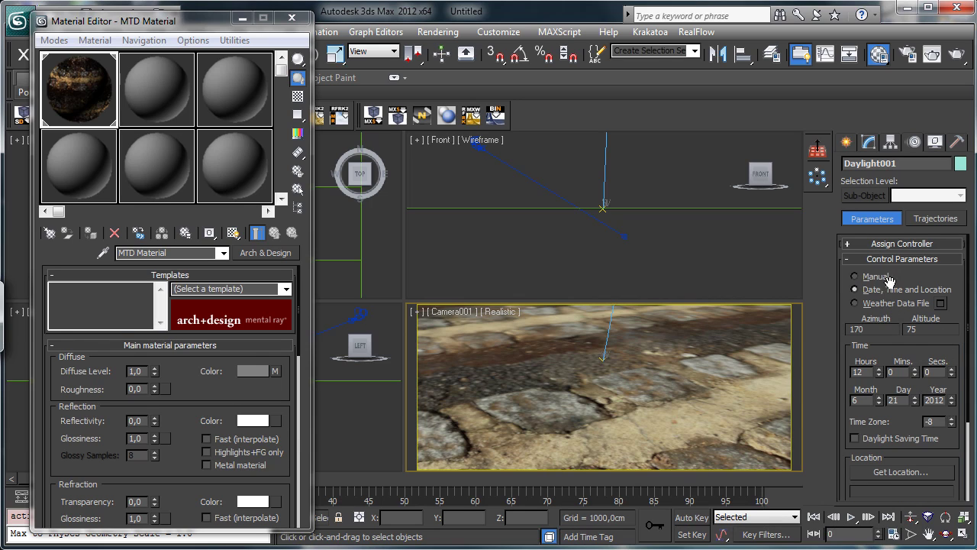
{"action": "left_click", "coordinate": [878, 375]}
{"action": "left_click", "coordinate": [878, 374]}
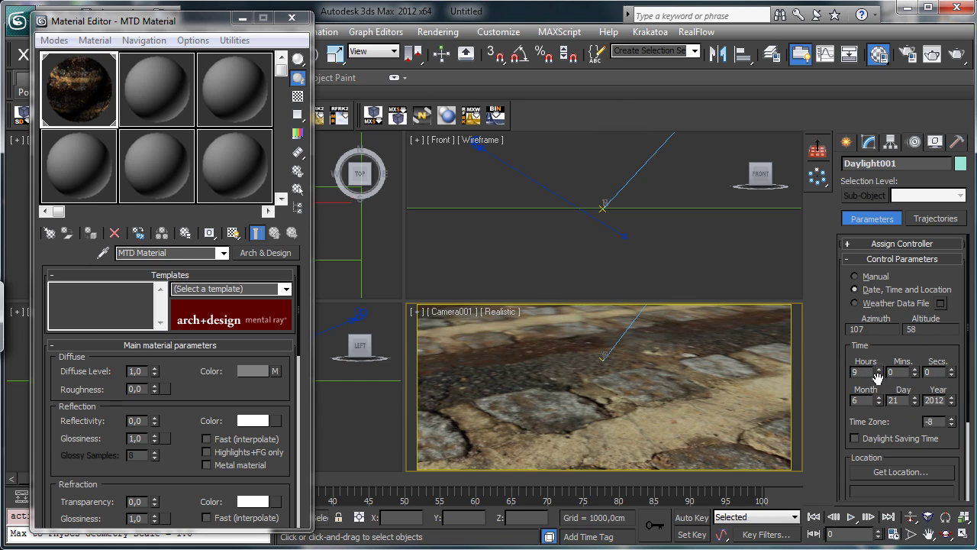
{"action": "left_click", "coordinate": [879, 368]}
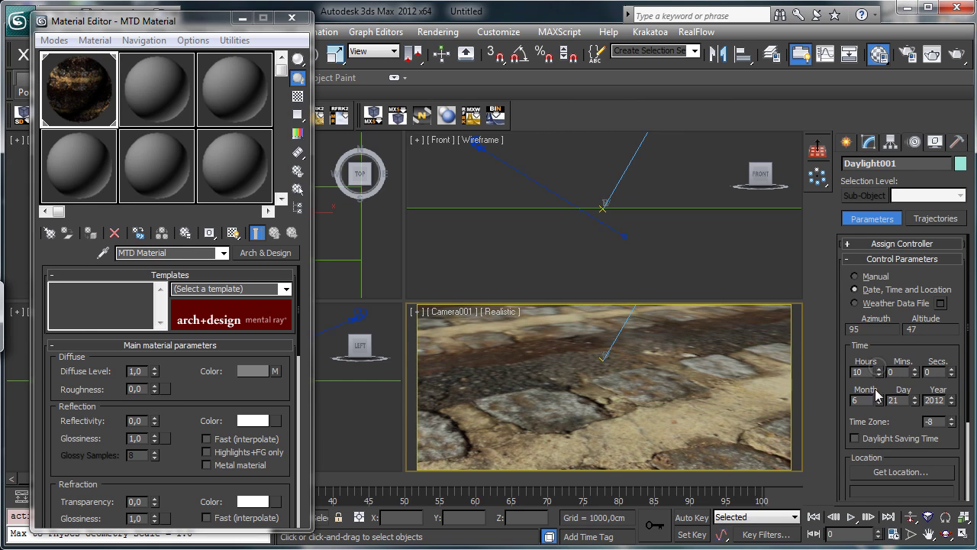
{"action": "left_click", "coordinate": [879, 375]}
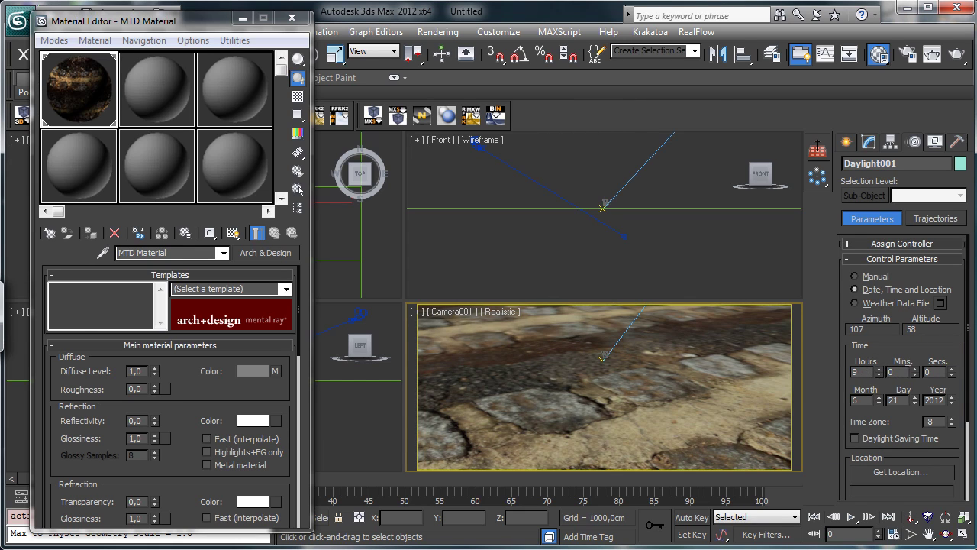
{"action": "left_click", "coordinate": [899, 372]}
{"action": "type", "text": "30"}
{"action": "key", "text": "Return"}
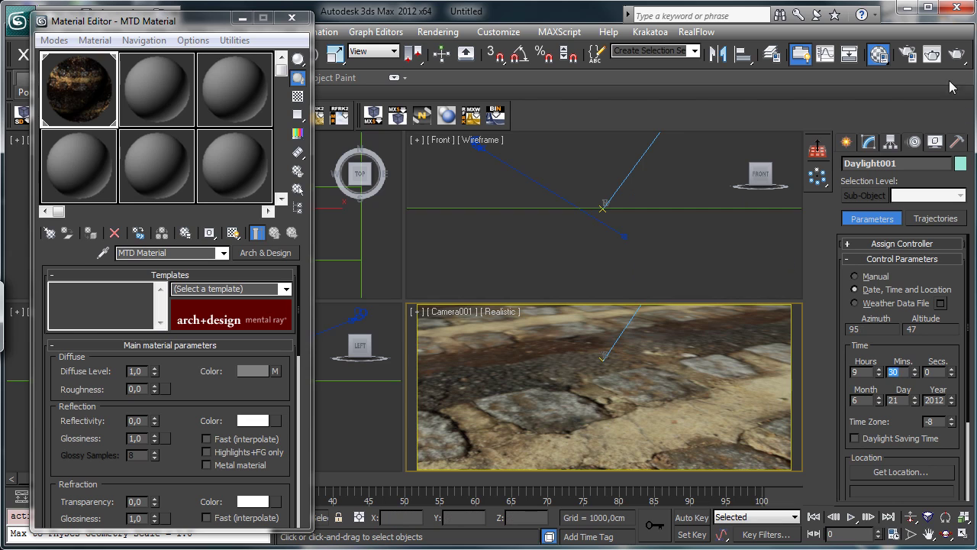
Step: Test-render the Camera001 view with the daylight and minimize the rendered frame
{"action": "left_click", "coordinate": [932, 53]}
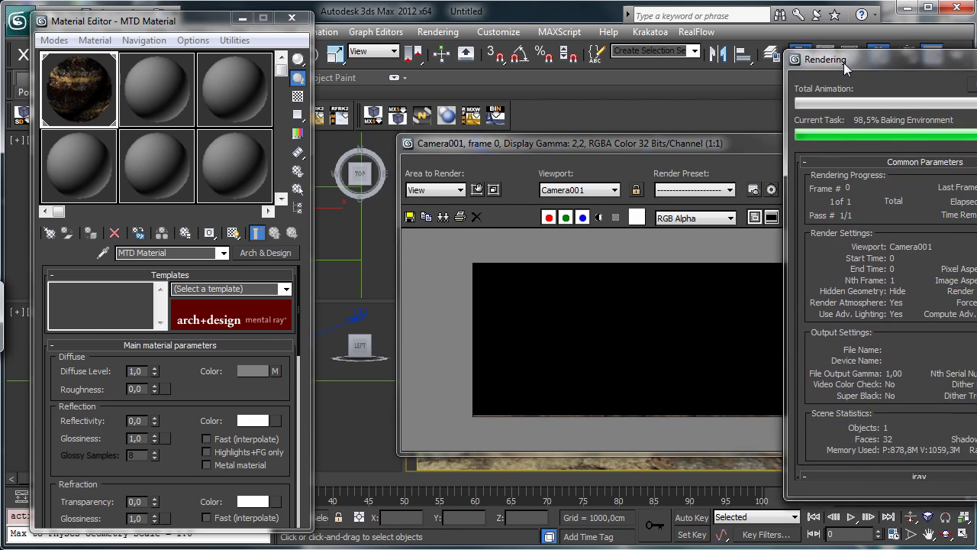
{"action": "left_click_drag", "start_coordinate": [868, 62], "coordinate": [228, 83]}
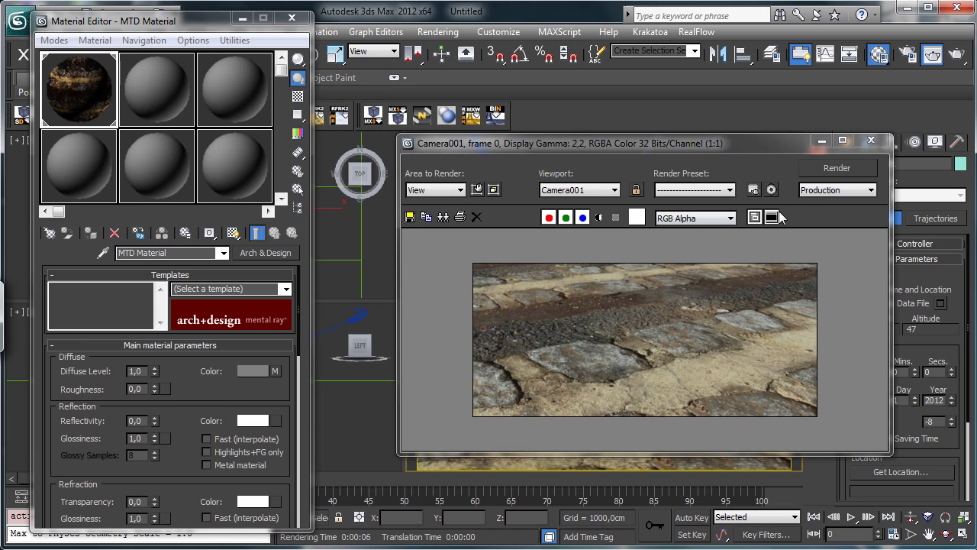
{"action": "left_click", "coordinate": [822, 139]}
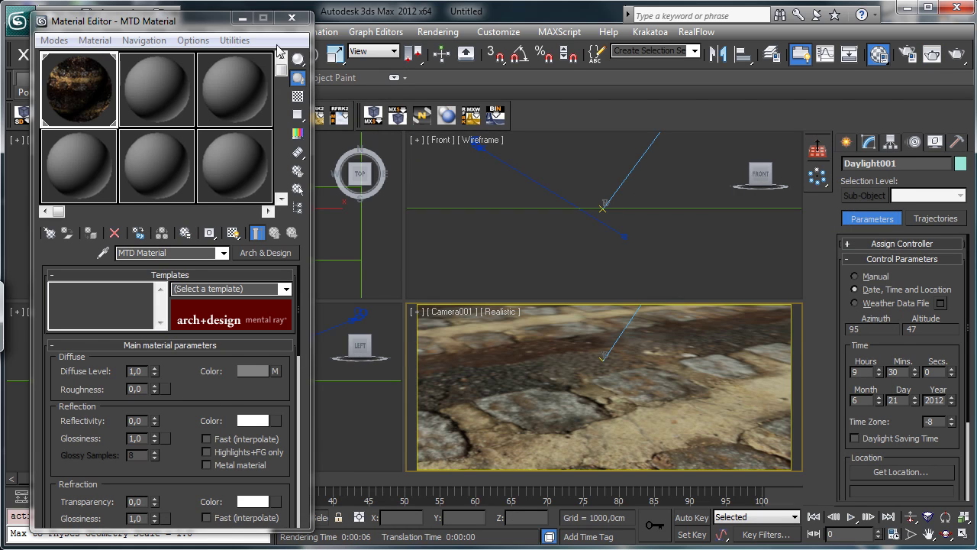
Step: Select Camera001 and enable its multi-pass effect with the mental ray Depth of Field type
{"action": "left_click", "coordinate": [240, 20]}
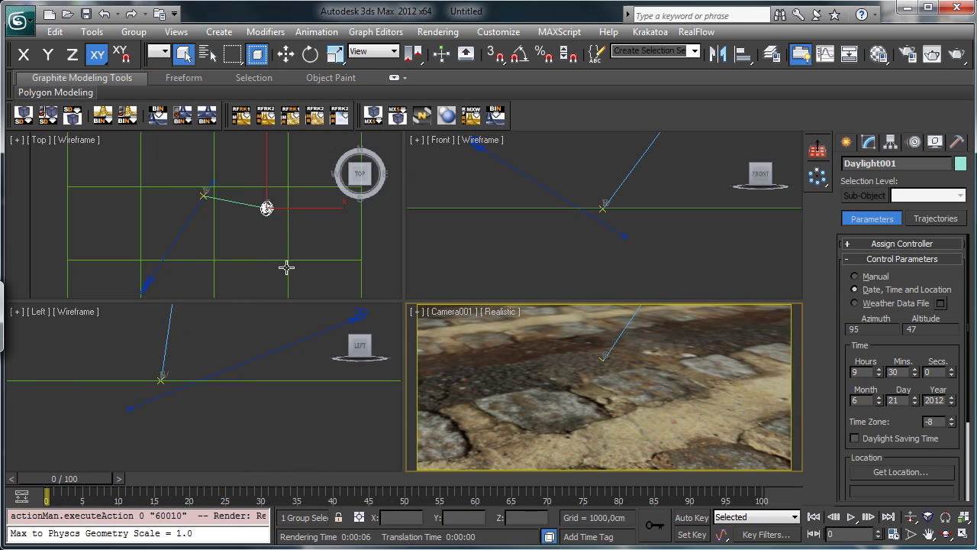
{"action": "left_click", "coordinate": [361, 311]}
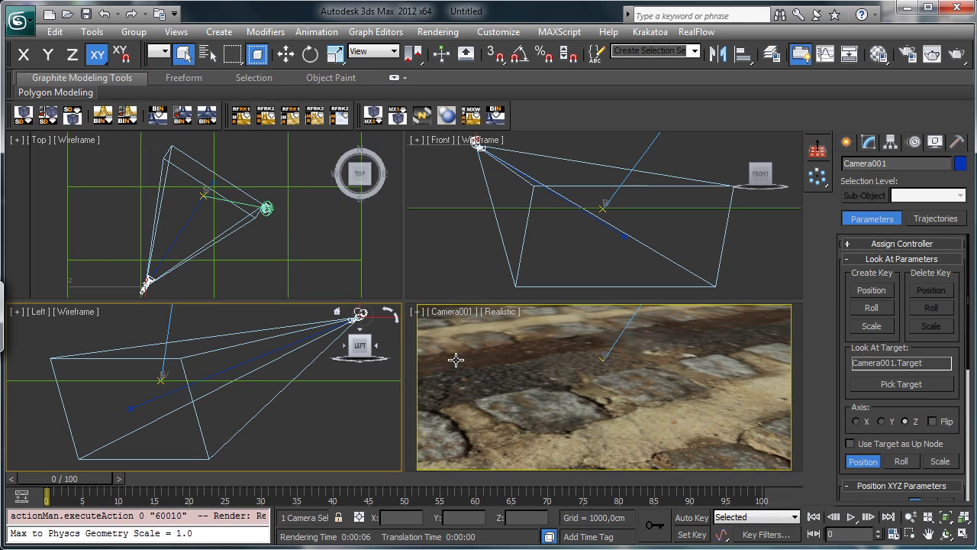
{"action": "left_click", "coordinate": [868, 142]}
{"action": "left_click_drag", "start_coordinate": [861, 326], "coordinate": [869, 222]}
{"action": "left_click_drag", "start_coordinate": [937, 395], "coordinate": [940, 303]}
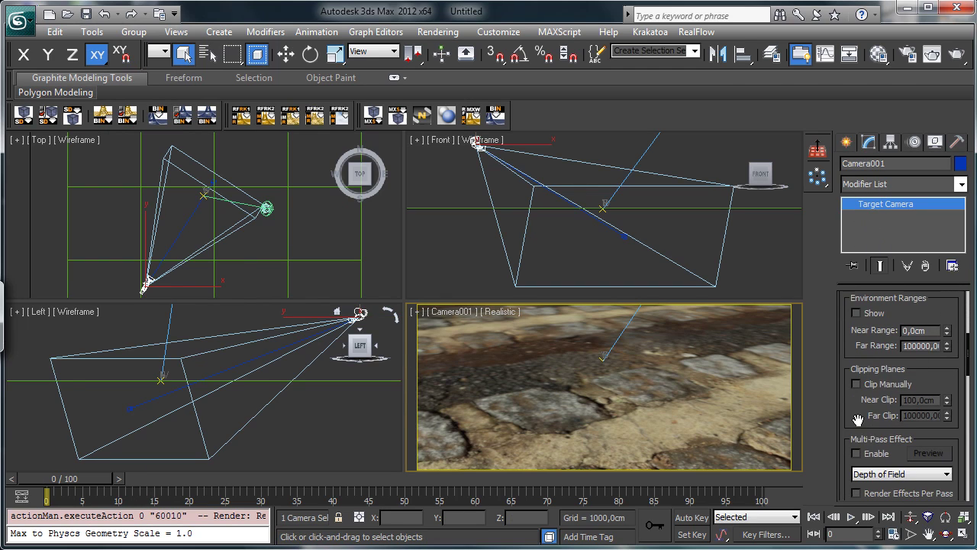
{"action": "left_click_drag", "start_coordinate": [858, 419], "coordinate": [893, 371]}
{"action": "left_click", "coordinate": [916, 398]}
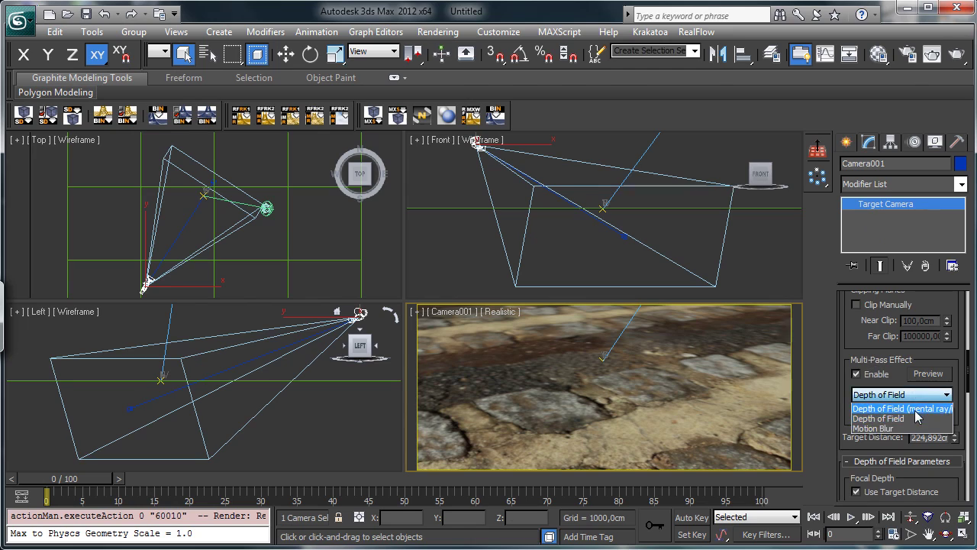
{"action": "left_click", "coordinate": [918, 414]}
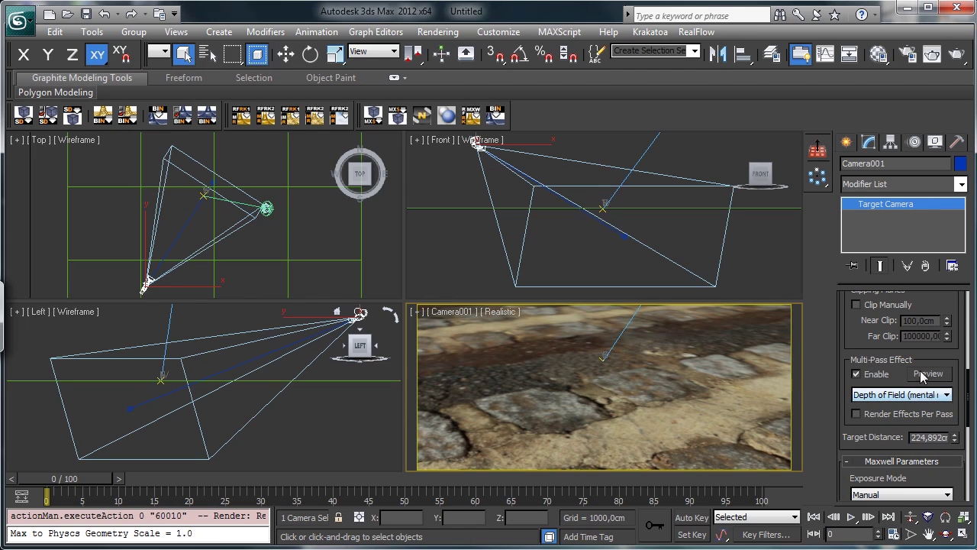
Step: Set the camera's target distance to about 168.67 cm and test-render the Camera001 view
{"action": "left_click_drag", "start_coordinate": [911, 357], "coordinate": [912, 301]}
{"action": "left_click_drag", "start_coordinate": [954, 379], "coordinate": [957, 397]}
{"action": "left_click", "coordinate": [932, 53]}
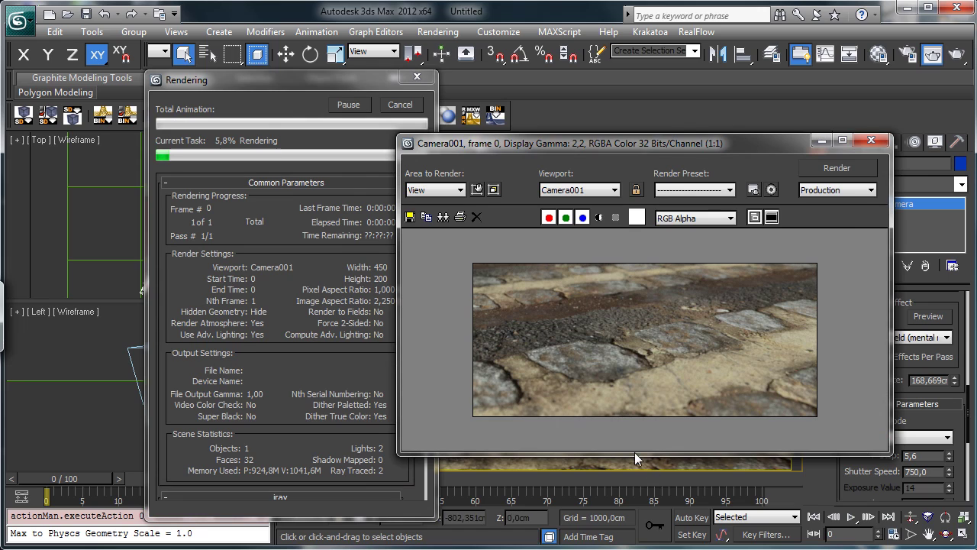
{"action": "left_click", "coordinate": [398, 105]}
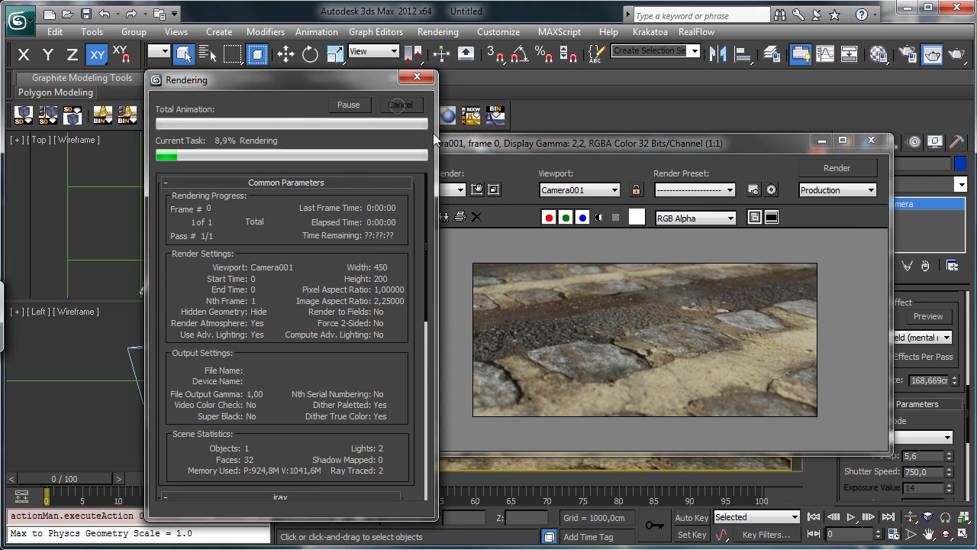
{"action": "key", "text": "Escape"}
{"action": "left_click", "coordinate": [821, 141]}
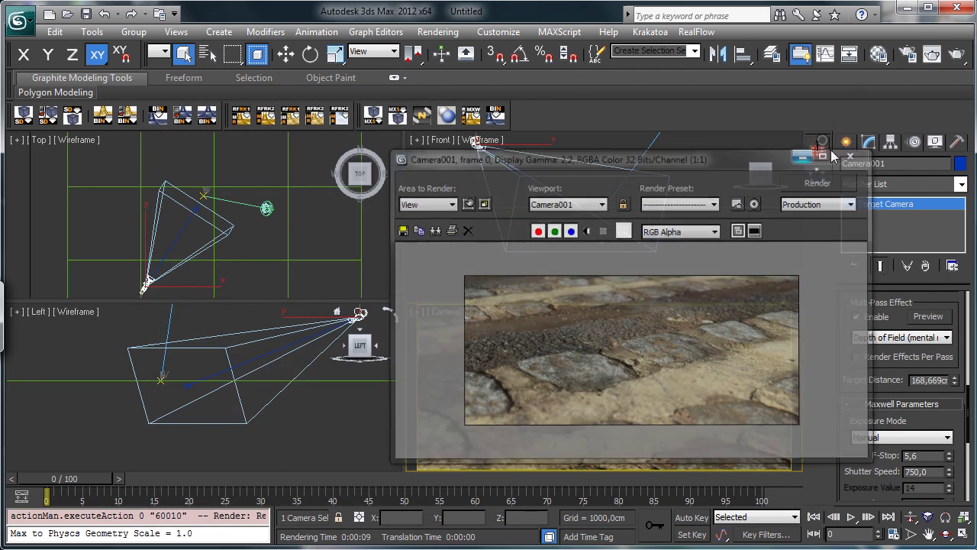
Step: Set the camera's depth of field f-stop to 1.0 and test-render the Camera001 view
{"action": "scroll", "coordinate": [956, 420], "scroll_direction": "down", "scroll_amount": 8}
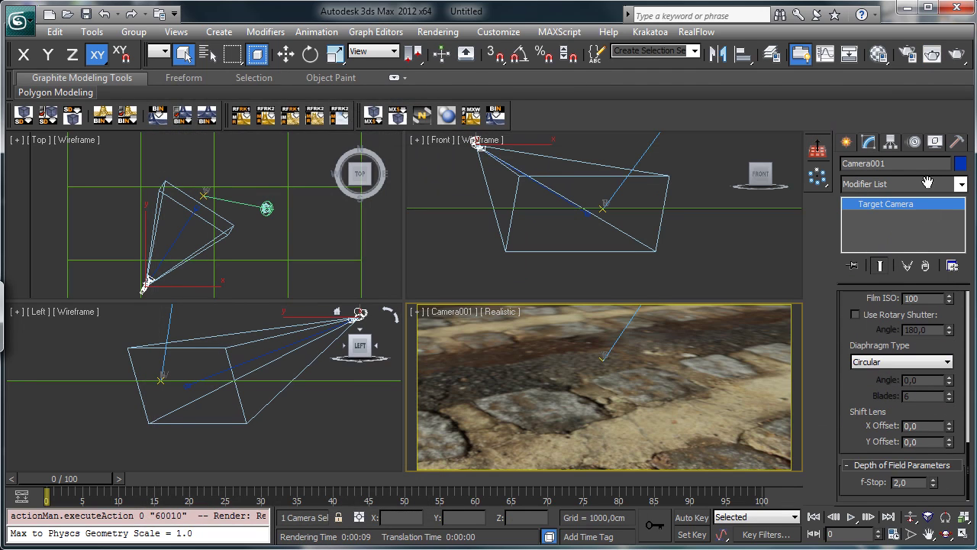
{"action": "left_click", "coordinate": [919, 482]}
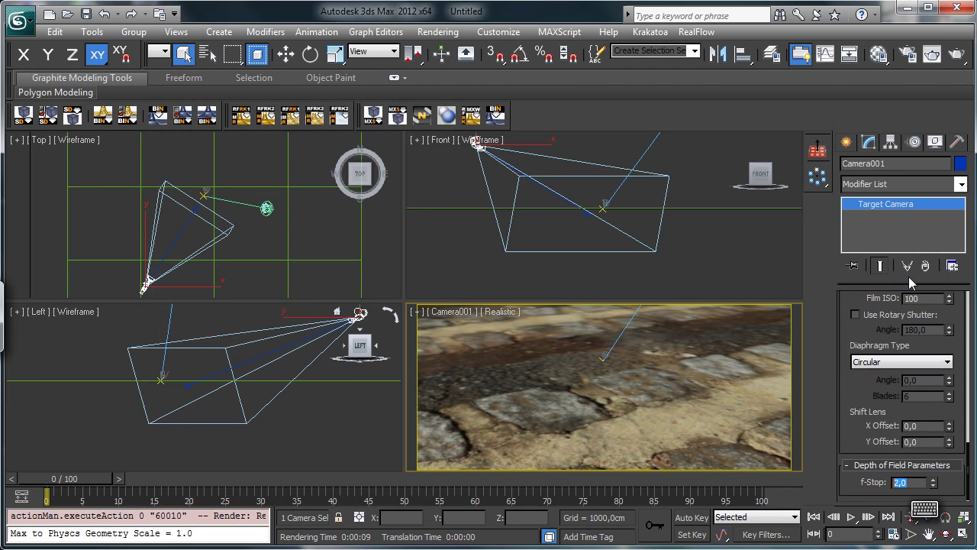
{"action": "type", "text": "1"}
{"action": "key", "text": "Return"}
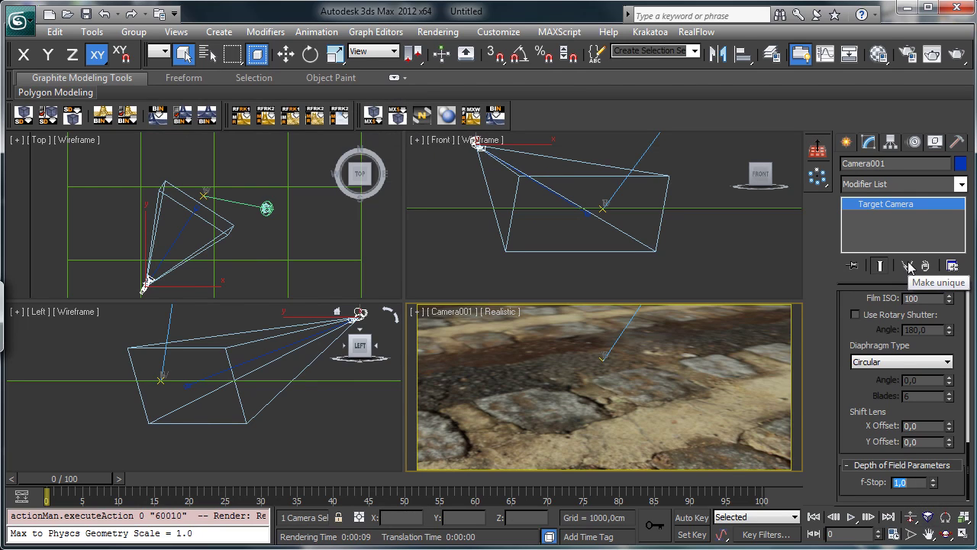
{"action": "left_click", "coordinate": [932, 53]}
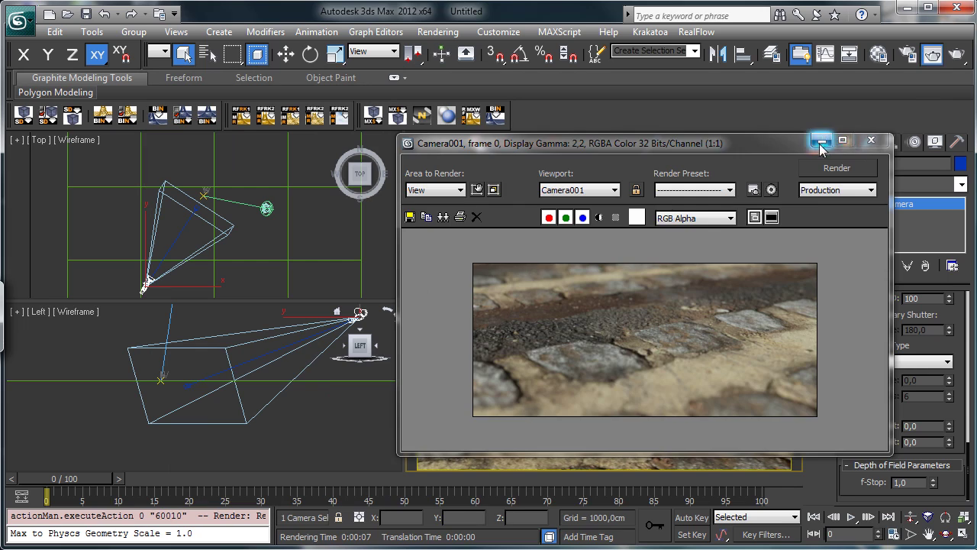
{"action": "left_click", "coordinate": [870, 139]}
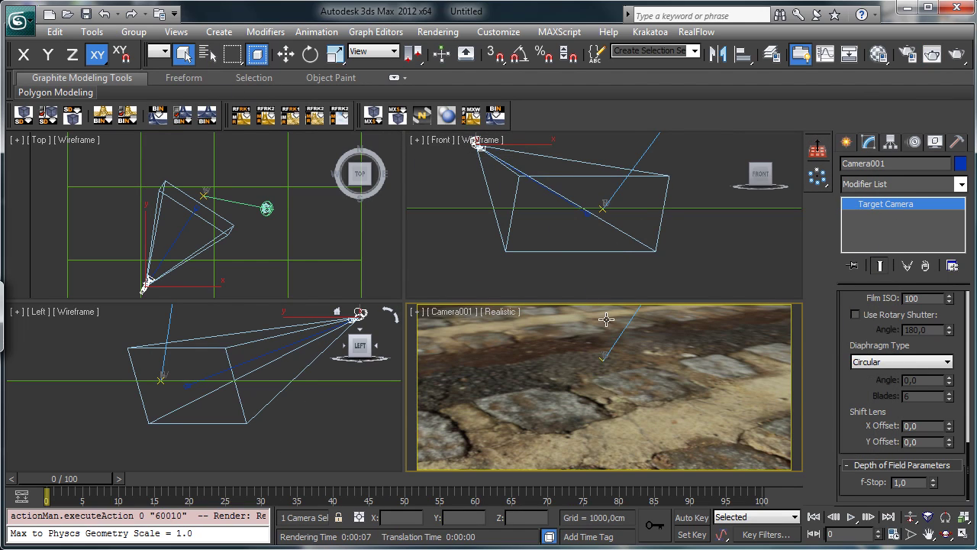
Step: Load displace_bump.jpg as the displacement map of the ground plane's MTD Material, return to the parent material and switch displacement off
{"action": "left_click", "coordinate": [611, 386]}
{"action": "left_click", "coordinate": [878, 54]}
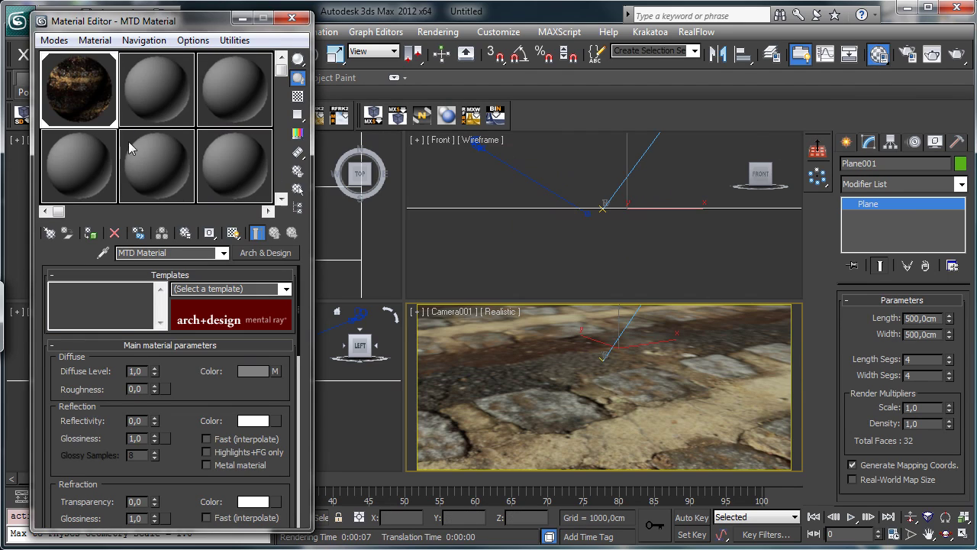
{"action": "scroll", "coordinate": [203, 403], "scroll_direction": "down", "scroll_amount": 9}
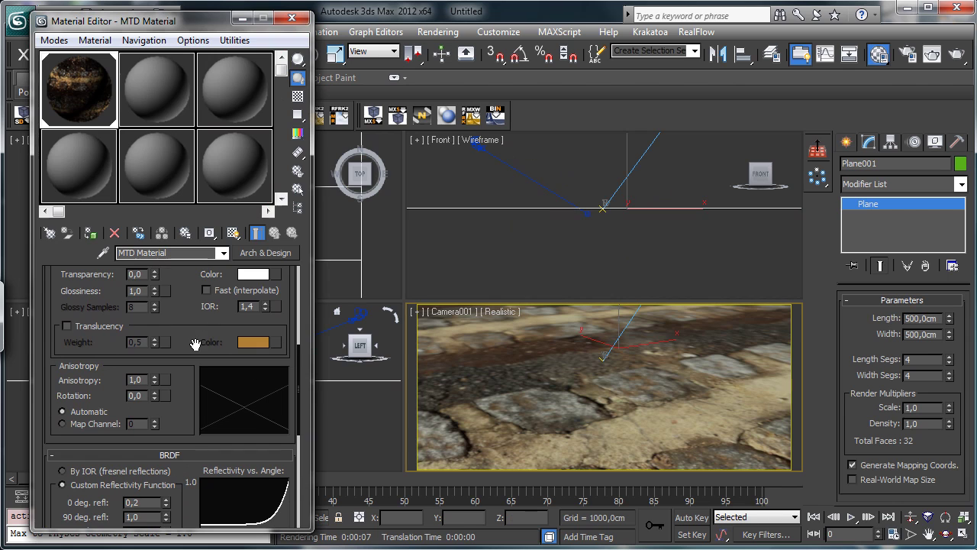
{"action": "scroll", "coordinate": [191, 325], "scroll_direction": "down", "scroll_amount": 6}
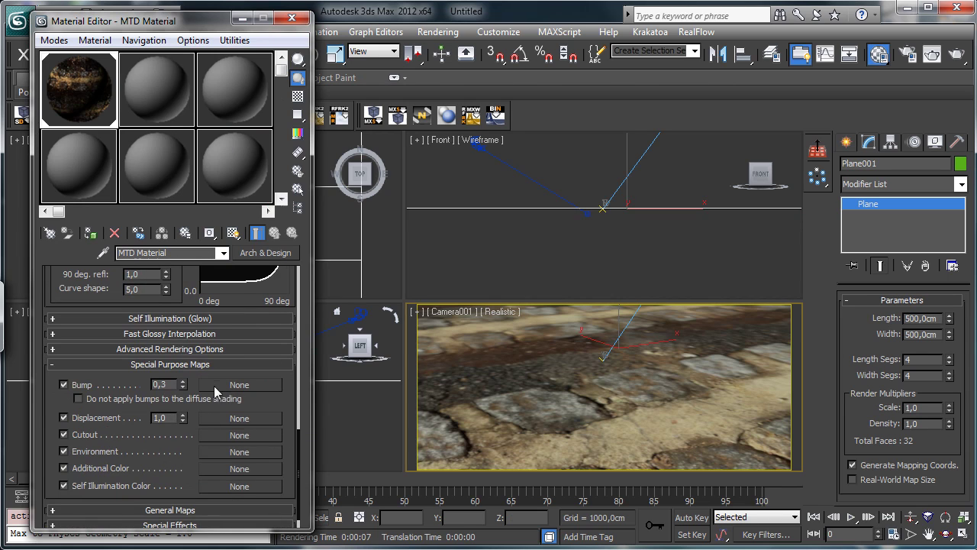
{"action": "left_click", "coordinate": [239, 418]}
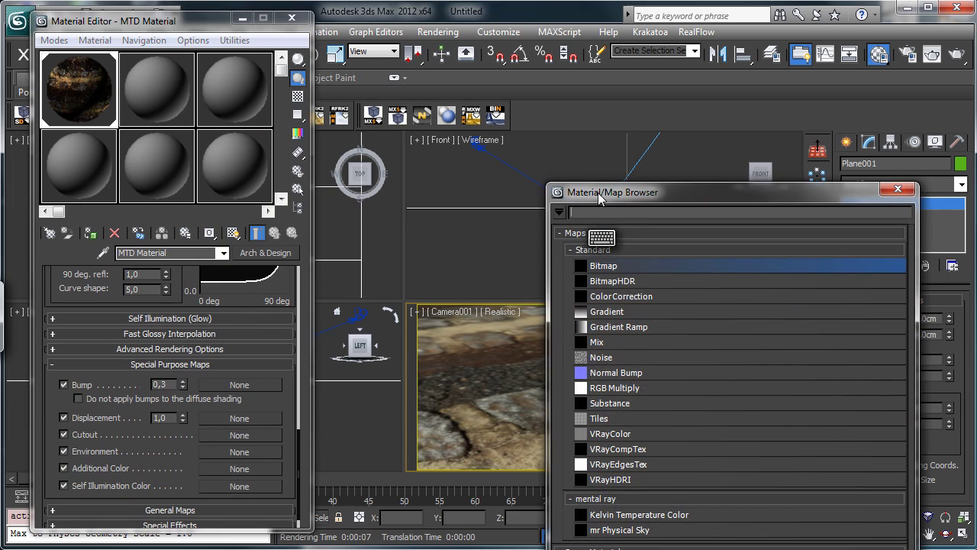
{"action": "double_click", "coordinate": [624, 257]}
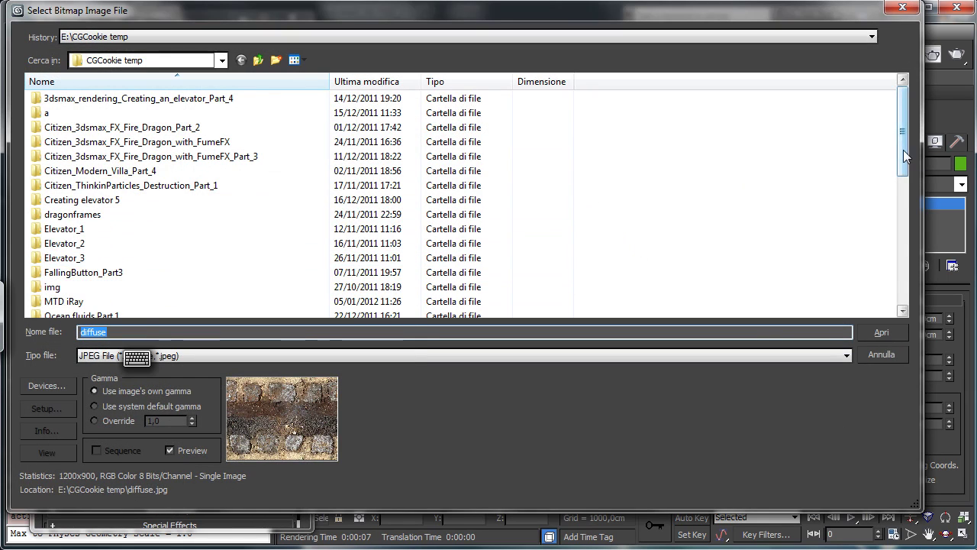
{"action": "left_click_drag", "start_coordinate": [902, 150], "coordinate": [900, 321]}
{"action": "double_click", "coordinate": [74, 301]}
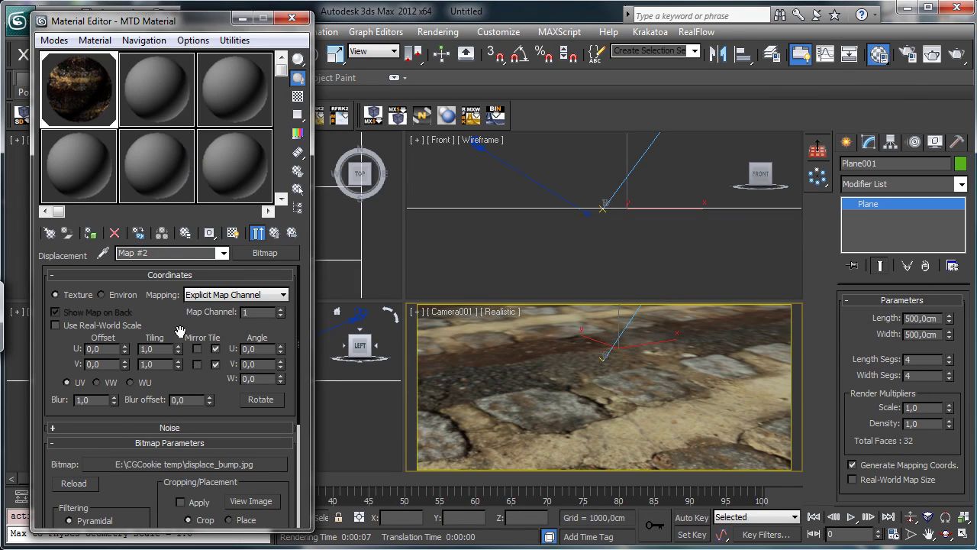
{"action": "left_click", "coordinate": [258, 235]}
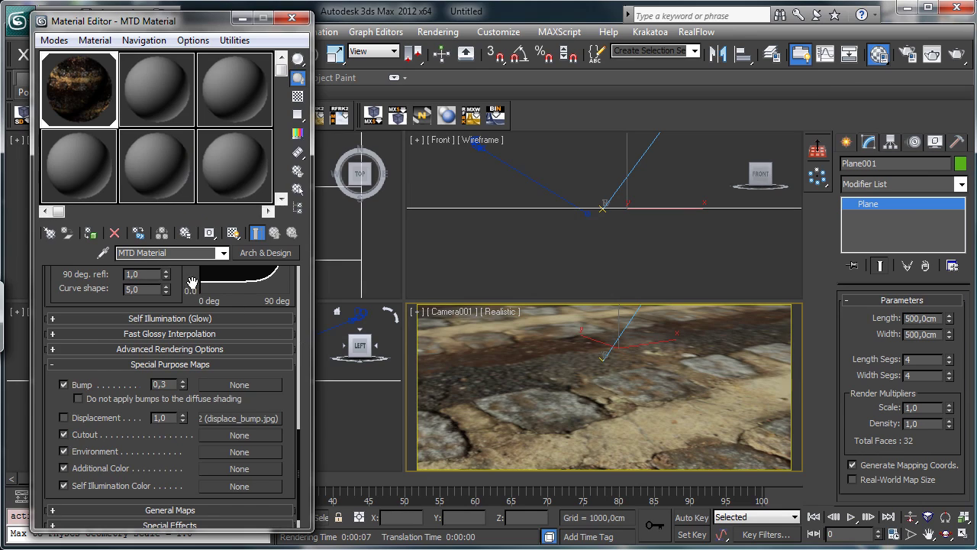
Step: Set MTD Material's reflectivity to 0.2 and show the checkered background behind its sample sphere
{"action": "scroll", "coordinate": [194, 300], "scroll_direction": "up", "scroll_amount": 10}
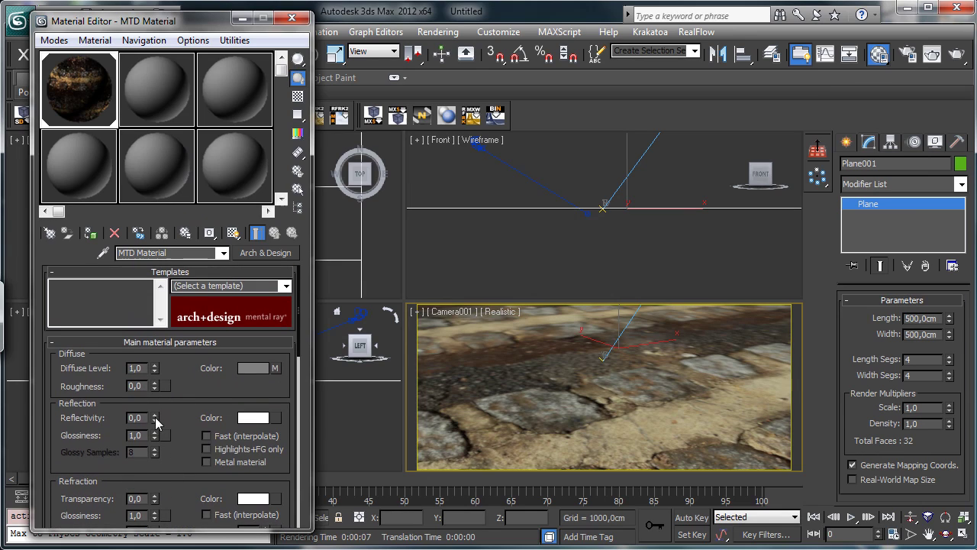
{"action": "left_click_drag", "start_coordinate": [155, 419], "coordinate": [154, 406]}
{"action": "left_click", "coordinate": [298, 97]}
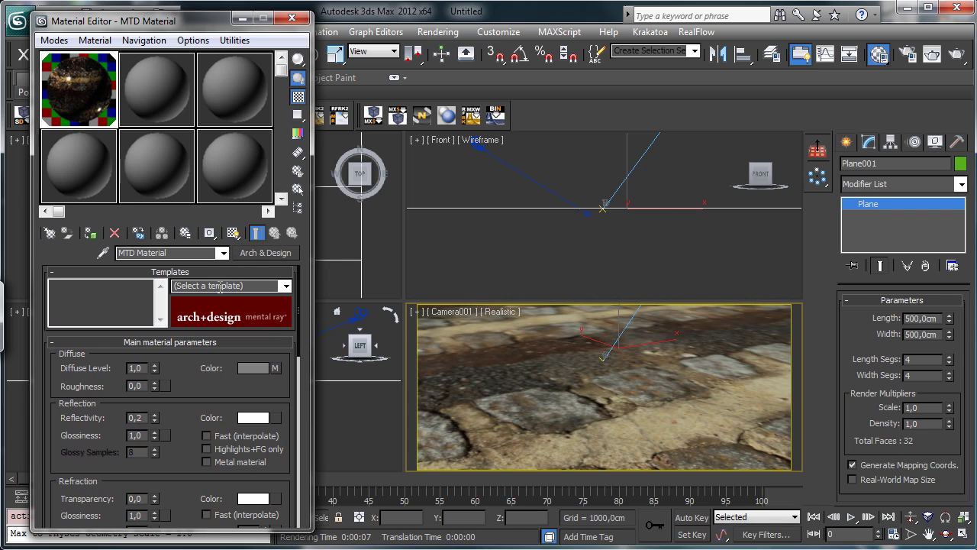
Step: Set MTD Material's reflection glossiness to 0.34 and test-render the Camera001 view
{"action": "left_click_drag", "start_coordinate": [155, 454], "coordinate": [155, 490]}
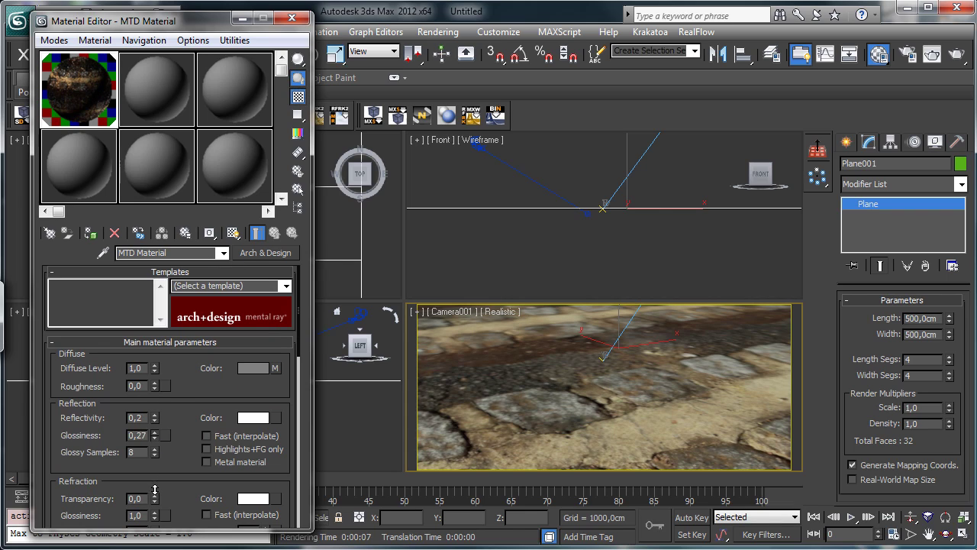
{"action": "left_click", "coordinate": [956, 53]}
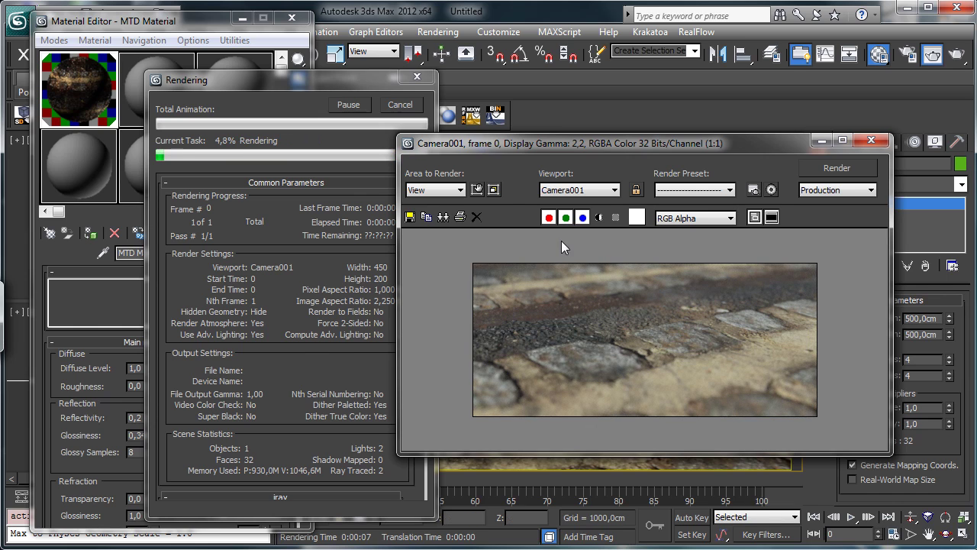
{"action": "left_click", "coordinate": [408, 111]}
{"action": "left_click", "coordinate": [821, 140]}
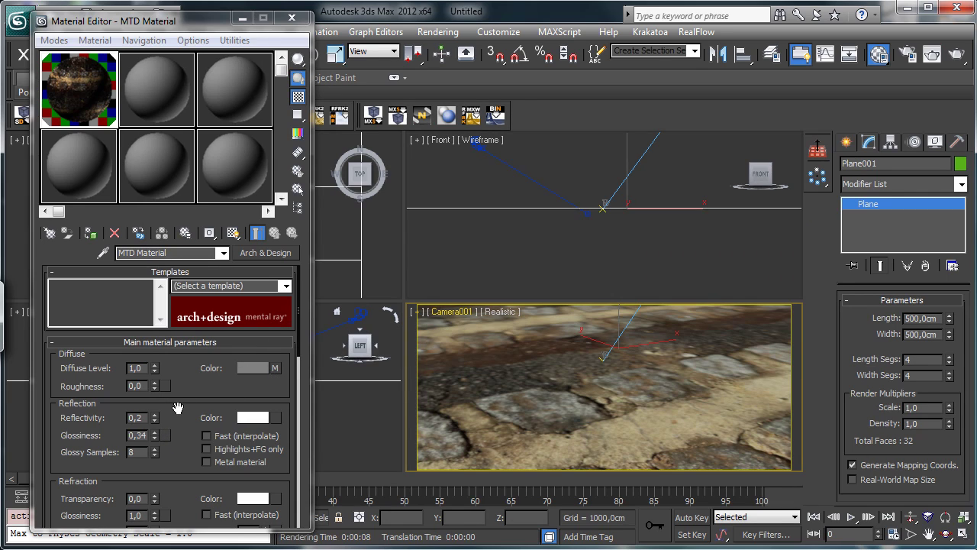
Step: Switch on MTD Material's displacement with an amount of 0.2 and test-render the Camera001 view
{"action": "left_click_drag", "start_coordinate": [183, 409], "coordinate": [190, 345]}
{"action": "left_click_drag", "start_coordinate": [183, 398], "coordinate": [243, 200]}
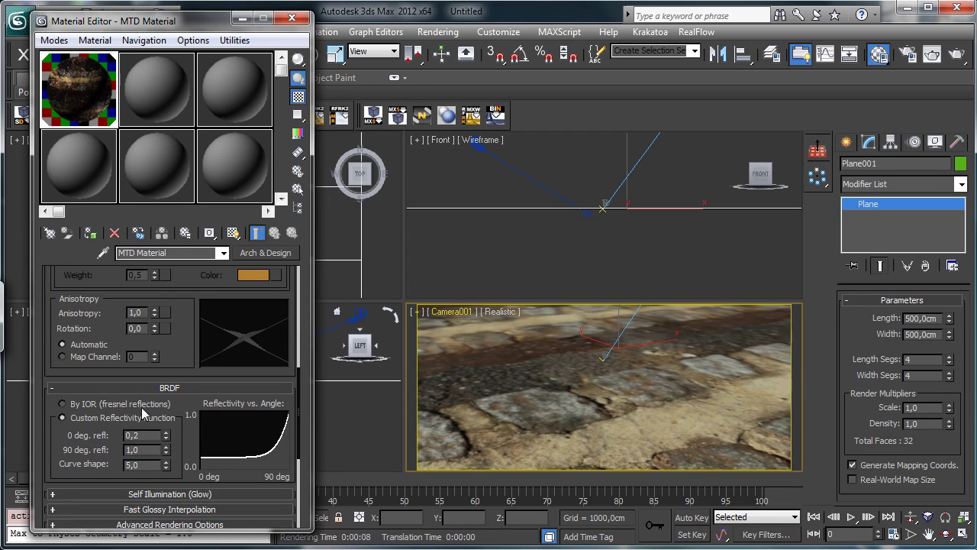
{"action": "scroll", "coordinate": [183, 349], "scroll_direction": "down", "scroll_amount": 4}
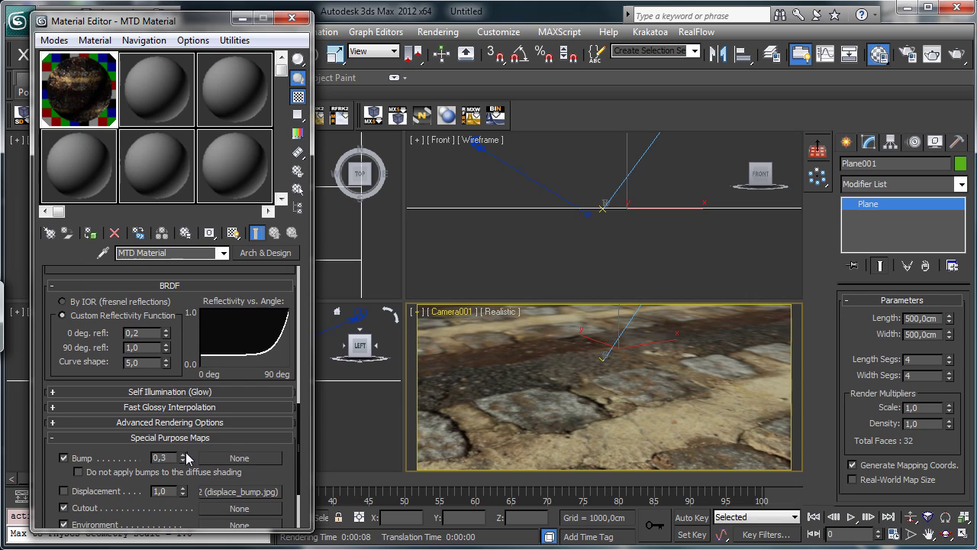
{"action": "double_click", "coordinate": [168, 491]}
{"action": "type", "text": "0,2"}
{"action": "key", "text": "Return"}
{"action": "left_click", "coordinate": [932, 53]}
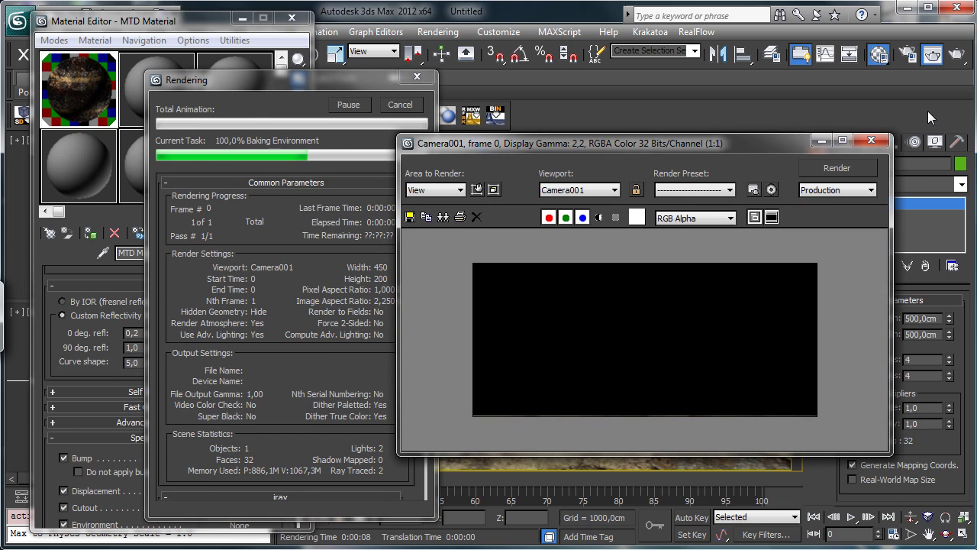
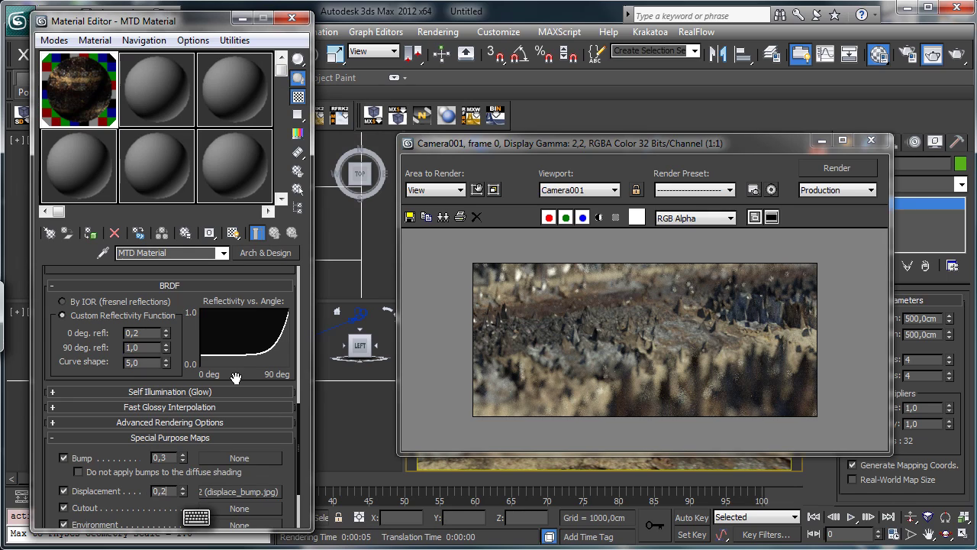
Step: Reduce MTD Material's displacement amount to 0.05 and test-render the Camera001 view
{"action": "key", "text": "BackSpace"}
{"action": "key", "text": "Return"}
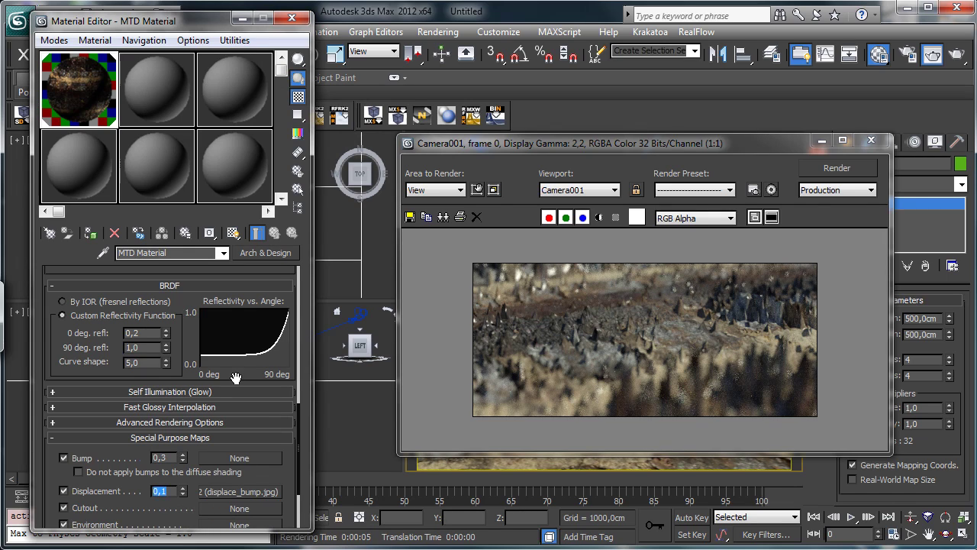
{"action": "left_click", "coordinate": [236, 378]}
{"action": "left_click", "coordinate": [955, 53]}
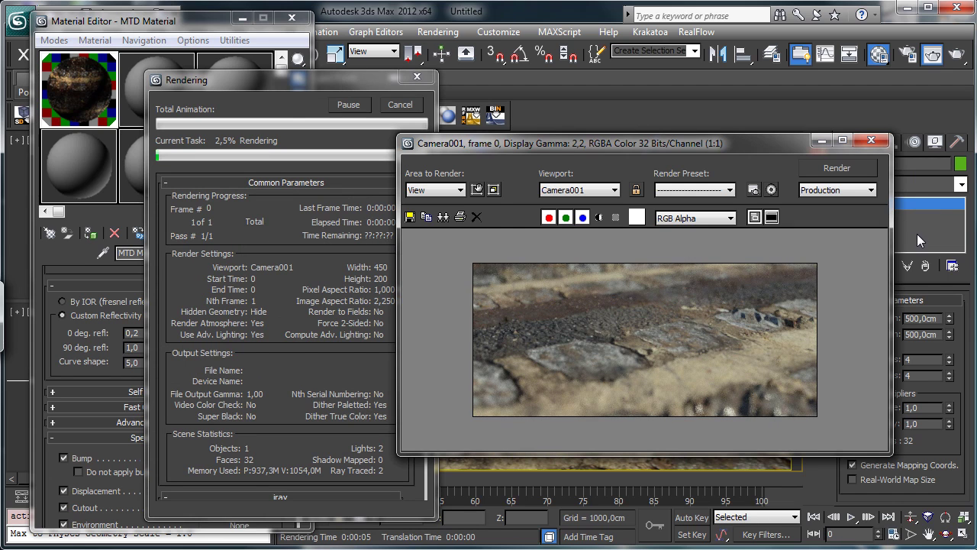
{"action": "left_click", "coordinate": [391, 104]}
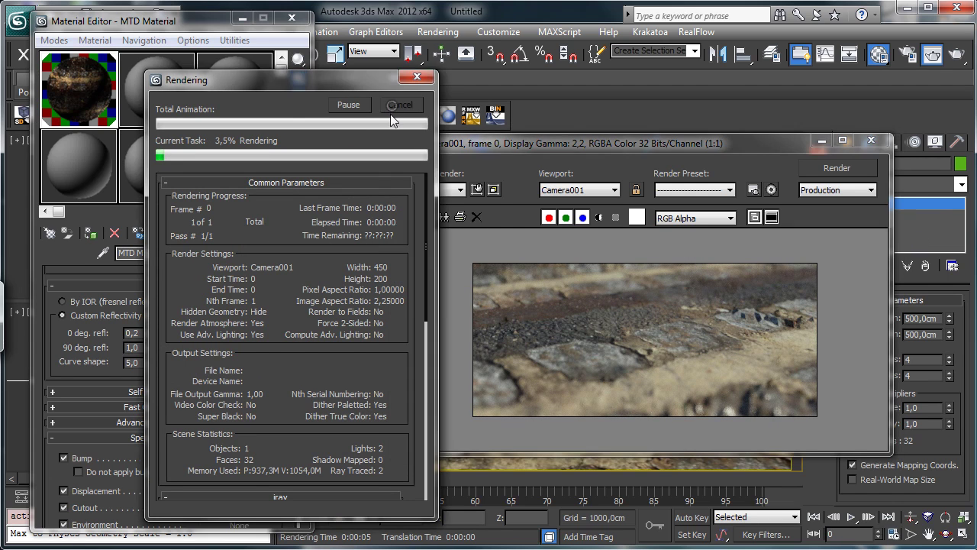
{"action": "left_click", "coordinate": [821, 140]}
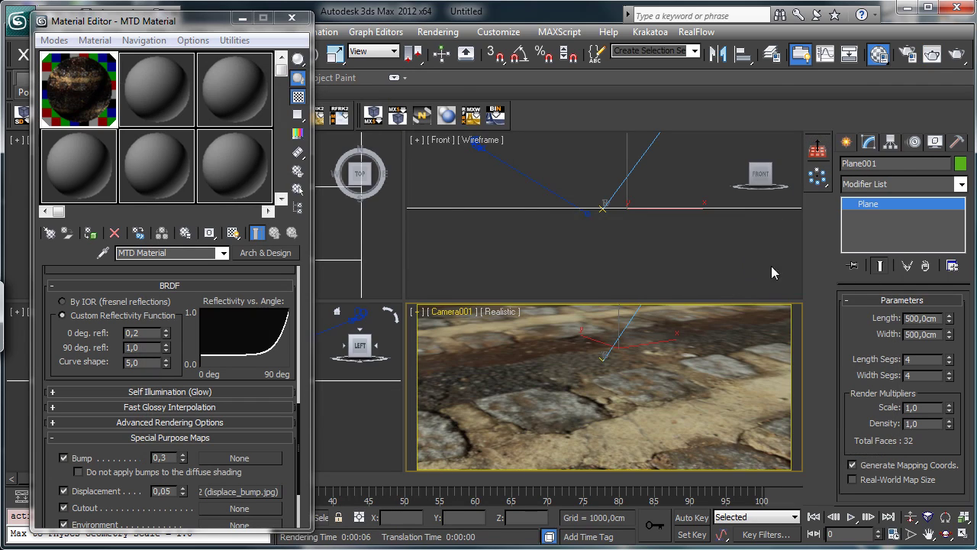
Step: Set the ground plane's length and width segments to 40 each and test-render the Camera001 view
{"action": "left_click", "coordinate": [930, 359]}
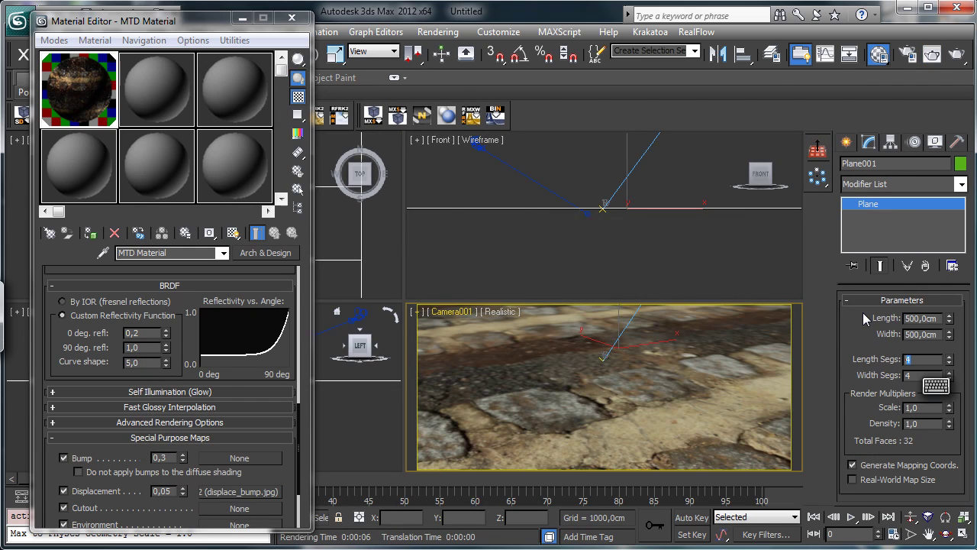
{"action": "type", "text": "40"}
{"action": "key", "text": "Tab"}
{"action": "type", "text": "40"}
{"action": "key", "text": "Return"}
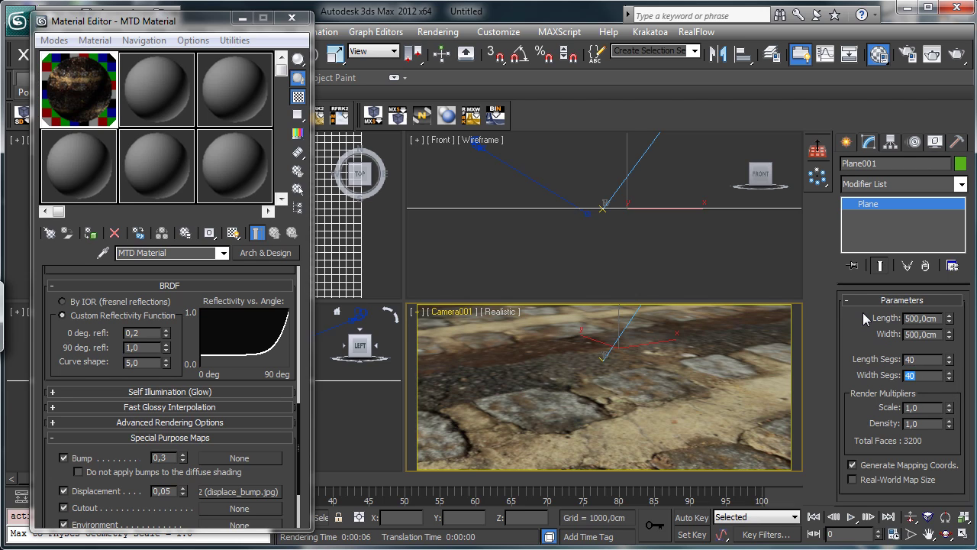
{"action": "left_click", "coordinate": [957, 52]}
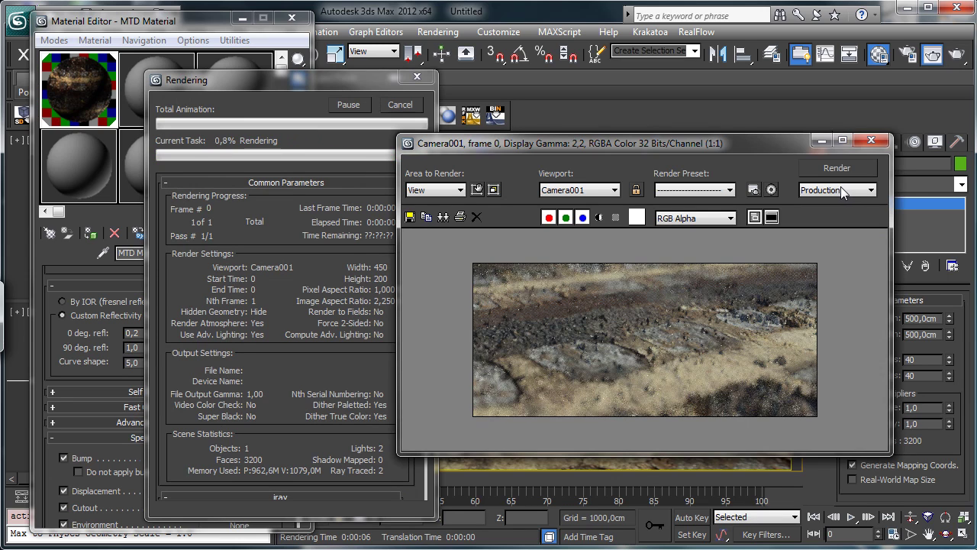
{"action": "left_click", "coordinate": [390, 109]}
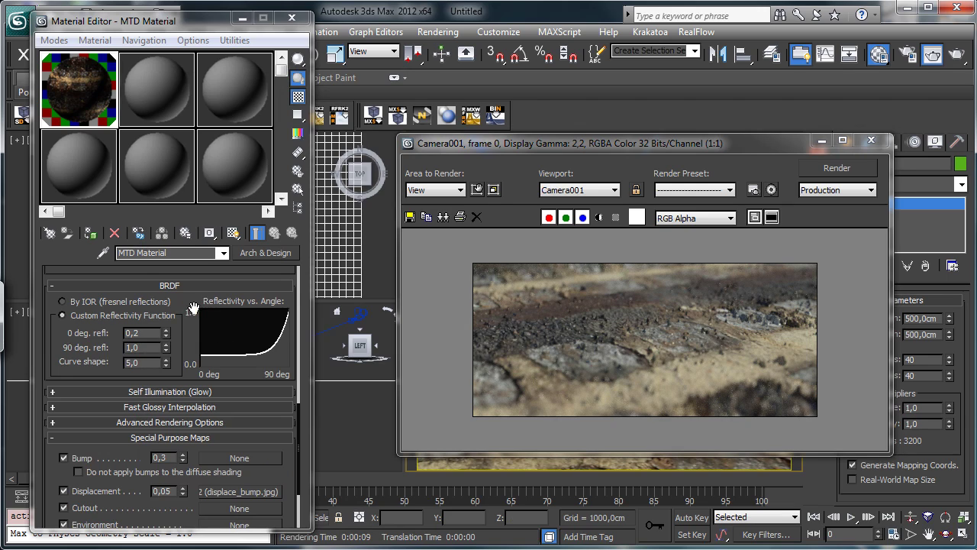
Step: Set the displacement map's U and V tiling to 3.0 to match the diffuse map, and test-render the Camera001 view
{"action": "scroll", "coordinate": [193, 308], "scroll_direction": "up", "scroll_amount": 10}
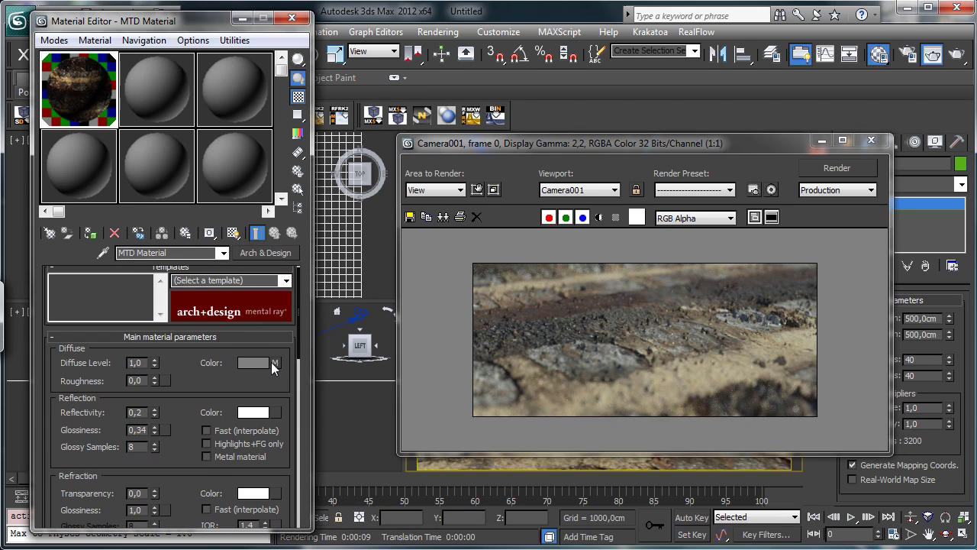
{"action": "left_click", "coordinate": [274, 363]}
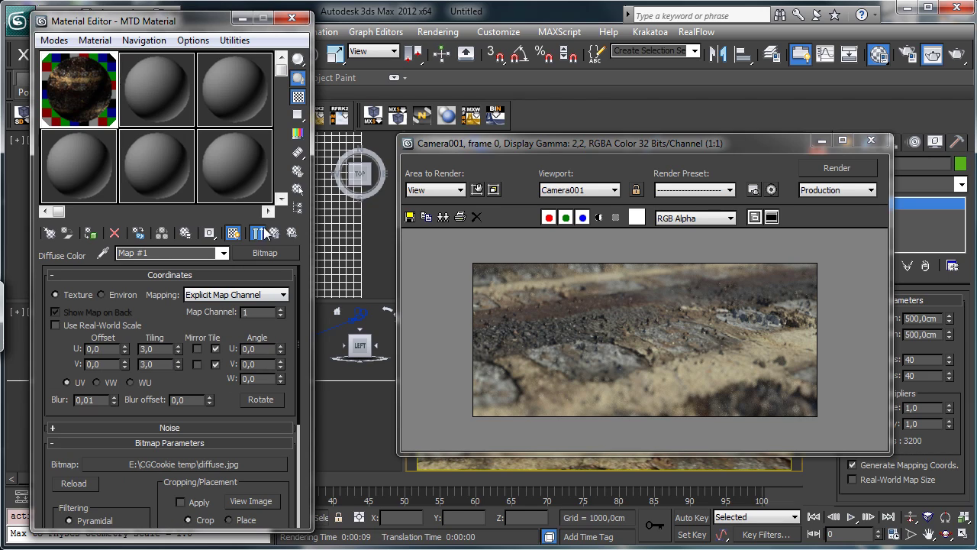
{"action": "left_click", "coordinate": [292, 232]}
{"action": "double_click", "coordinate": [158, 350]}
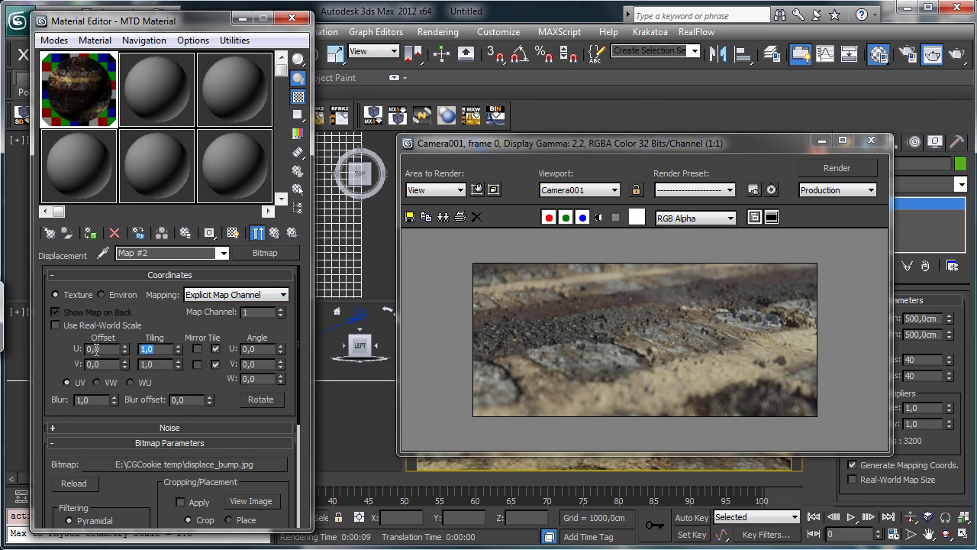
{"action": "type", "text": "3"}
{"action": "key", "text": "Tab"}
{"action": "type", "text": "3"}
{"action": "key", "text": "Return"}
{"action": "left_click", "coordinate": [274, 232]}
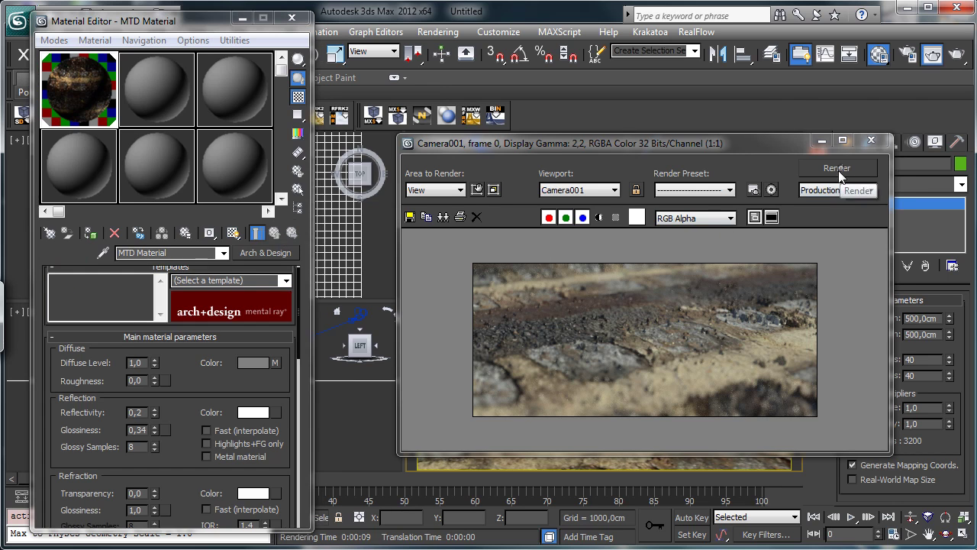
{"action": "left_click", "coordinate": [838, 172]}
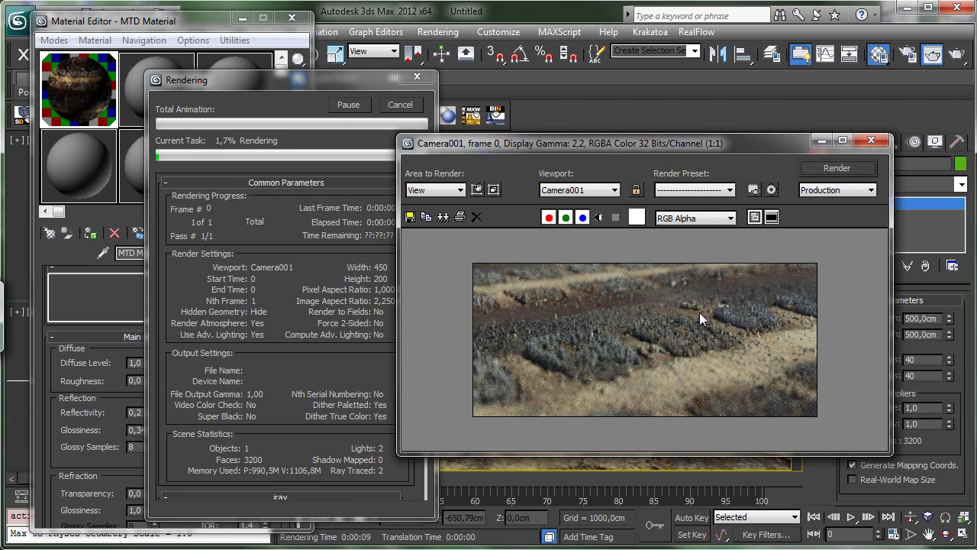
{"action": "left_click", "coordinate": [391, 107]}
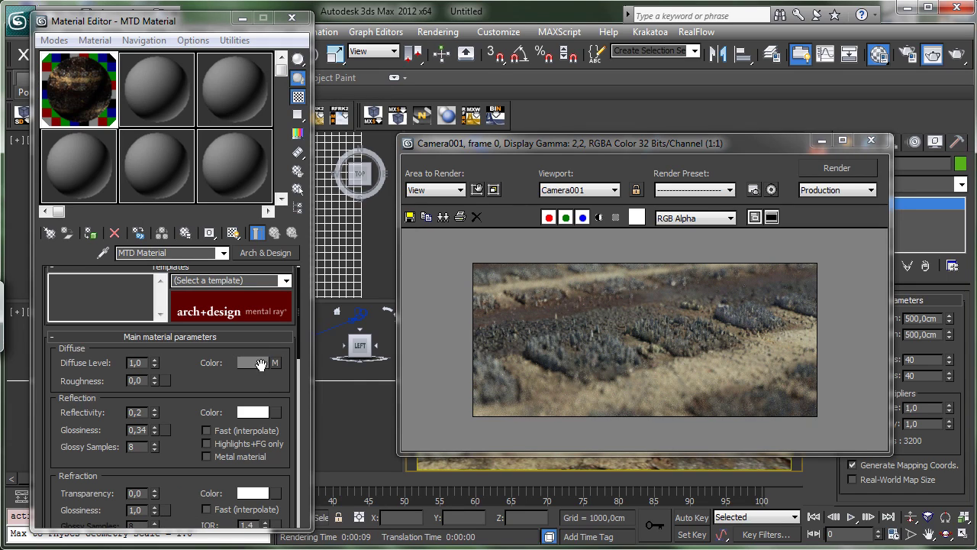
Step: Change the maximum subdivision in the iray global displacement settings and test-render the Camera001 view
{"action": "left_click_drag", "start_coordinate": [259, 381], "coordinate": [374, 302]}
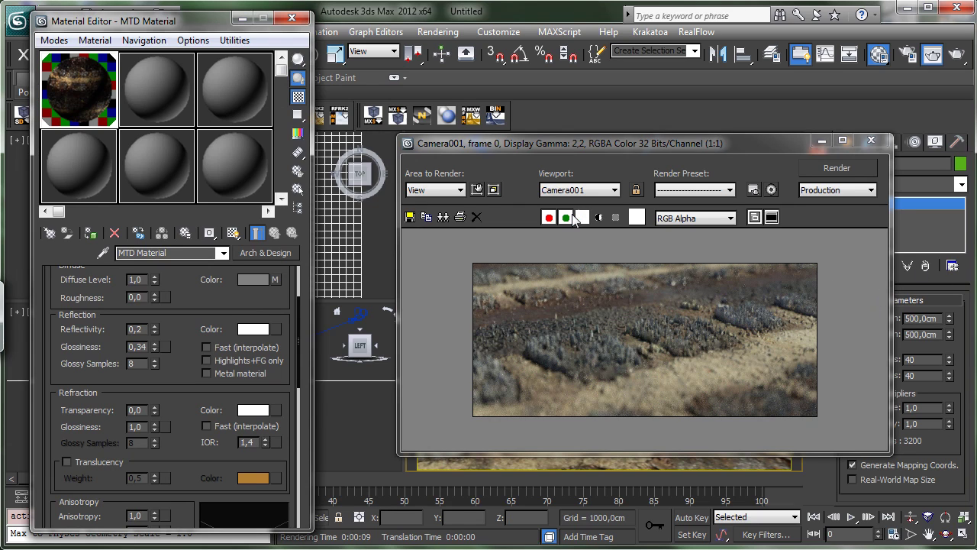
{"action": "left_click", "coordinate": [907, 53]}
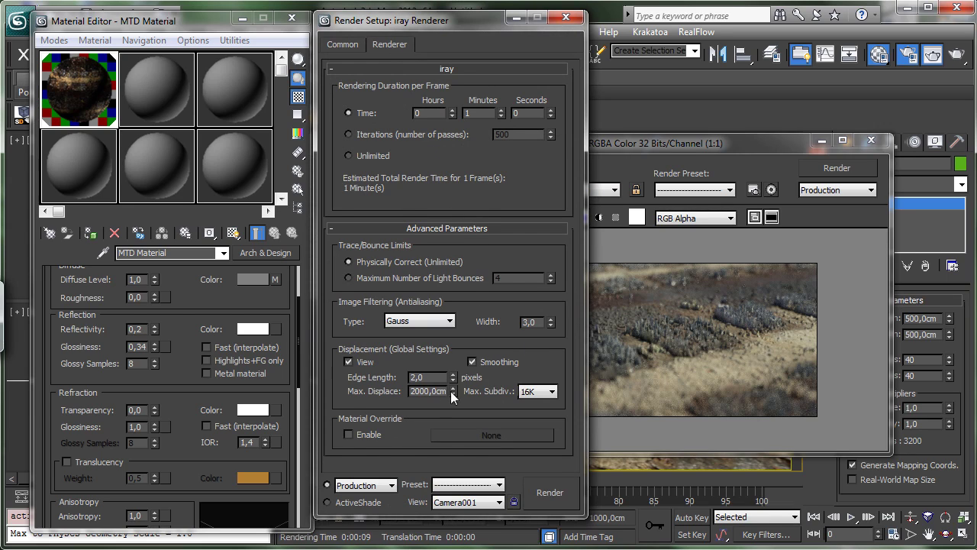
{"action": "left_click", "coordinate": [548, 392]}
{"action": "left_click", "coordinate": [534, 474]}
{"action": "left_click", "coordinate": [844, 168]}
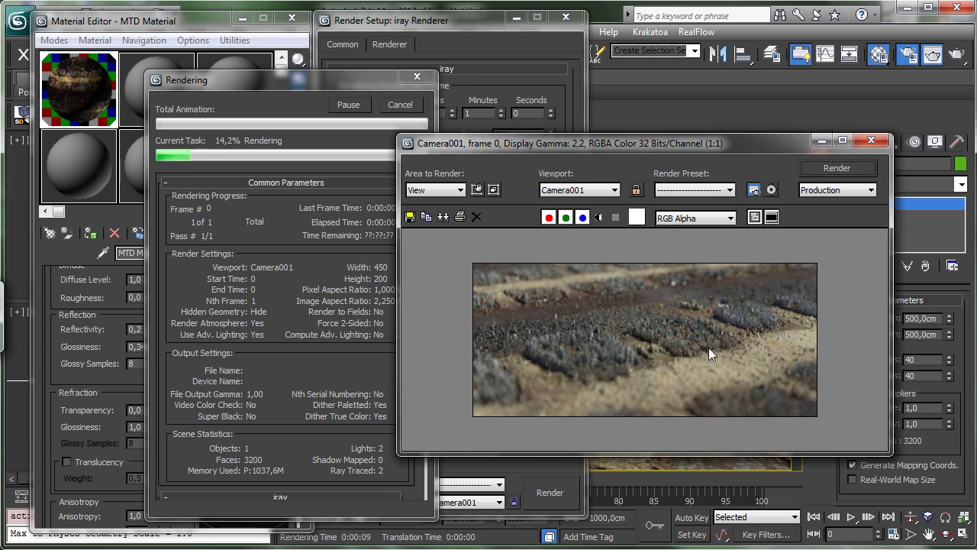
{"action": "left_click", "coordinate": [400, 106]}
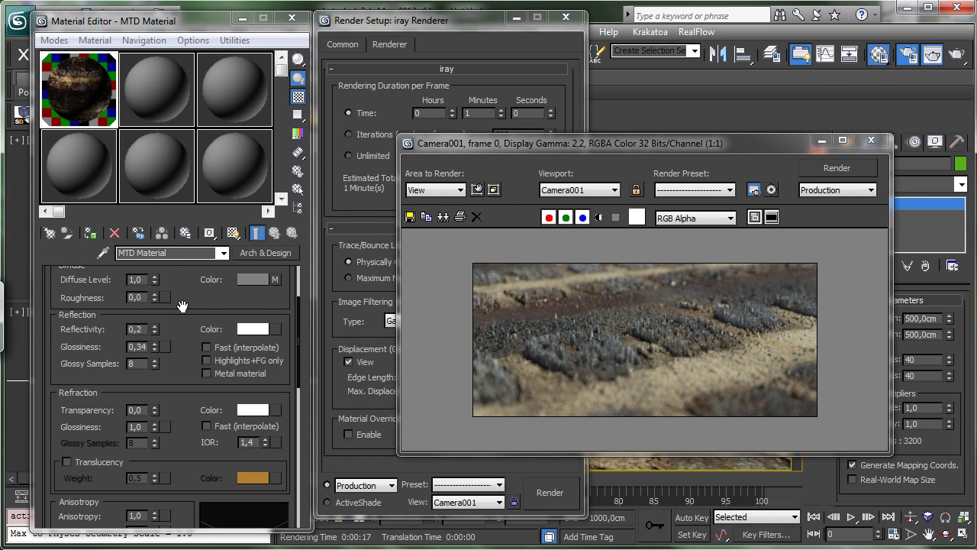
Step: Set the displacement map's blur to 50.0 with only that map shown in its sample slot, and test-render the Camera001 view
{"action": "left_click_drag", "start_coordinate": [174, 388], "coordinate": [204, 206]}
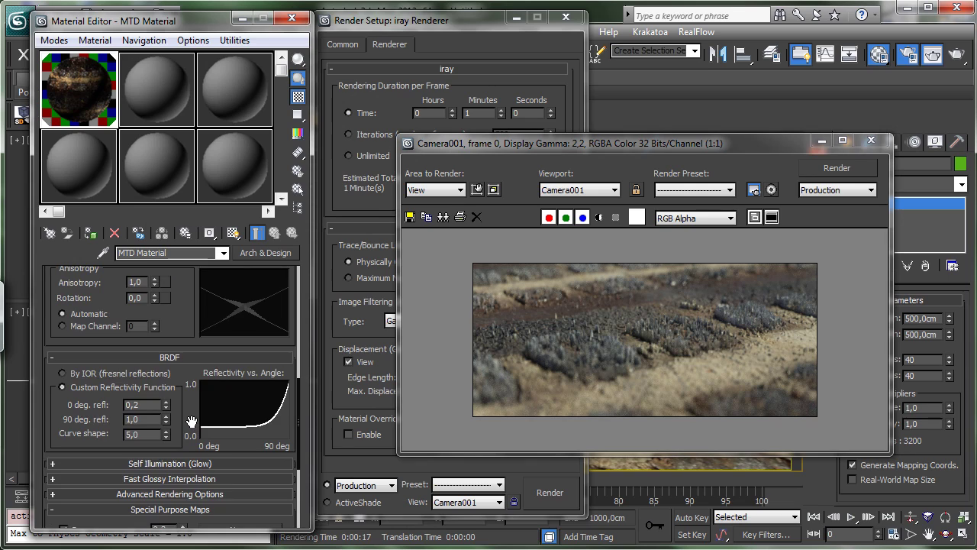
{"action": "scroll", "coordinate": [191, 420], "scroll_direction": "down", "scroll_amount": 5}
{"action": "left_click", "coordinate": [242, 396]}
{"action": "double_click", "coordinate": [85, 399]}
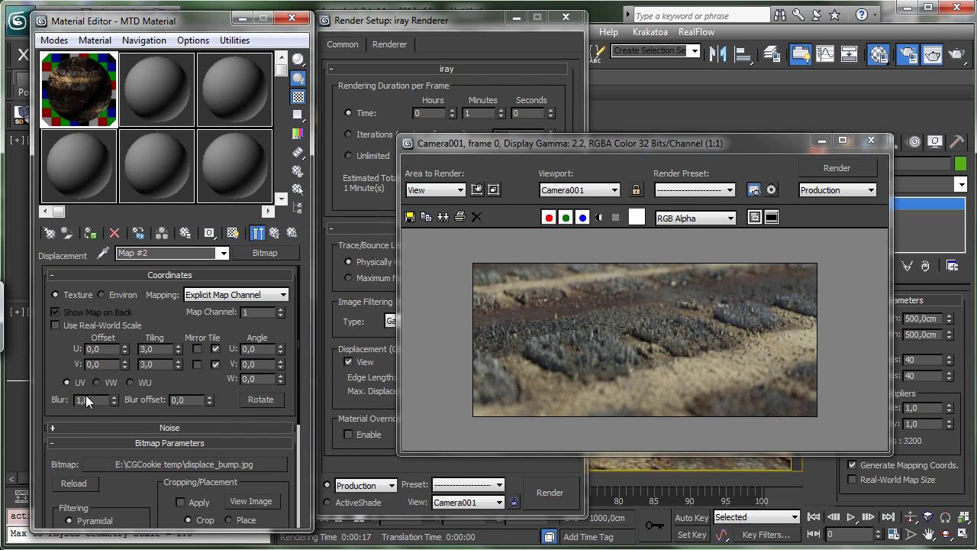
{"action": "type", "text": "50"}
{"action": "key", "text": "Return"}
{"action": "left_click", "coordinate": [257, 233]}
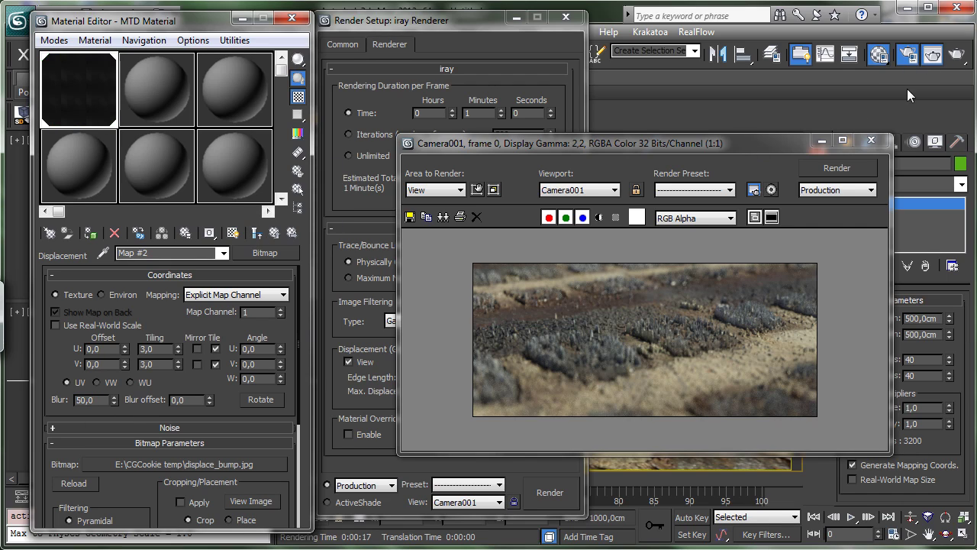
{"action": "left_click", "coordinate": [835, 166]}
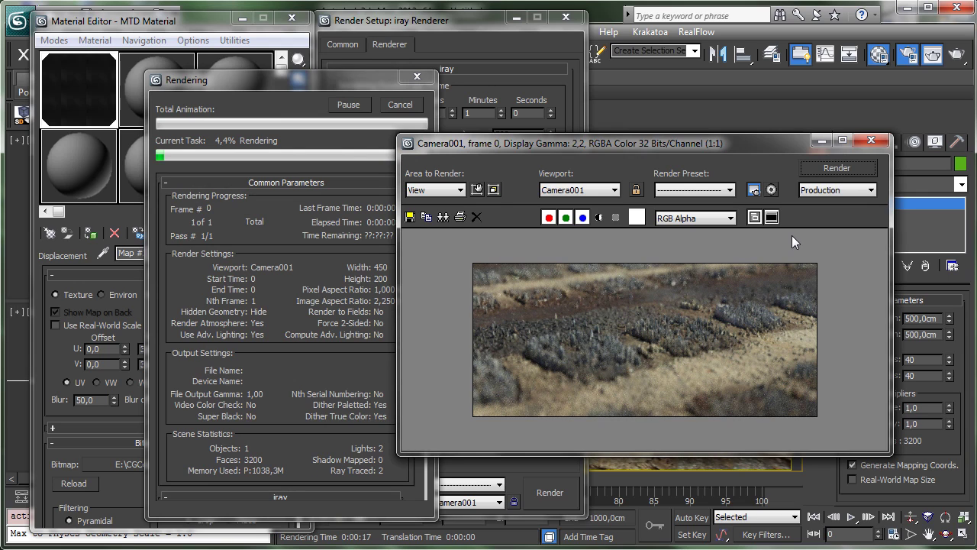
{"action": "left_click", "coordinate": [400, 104]}
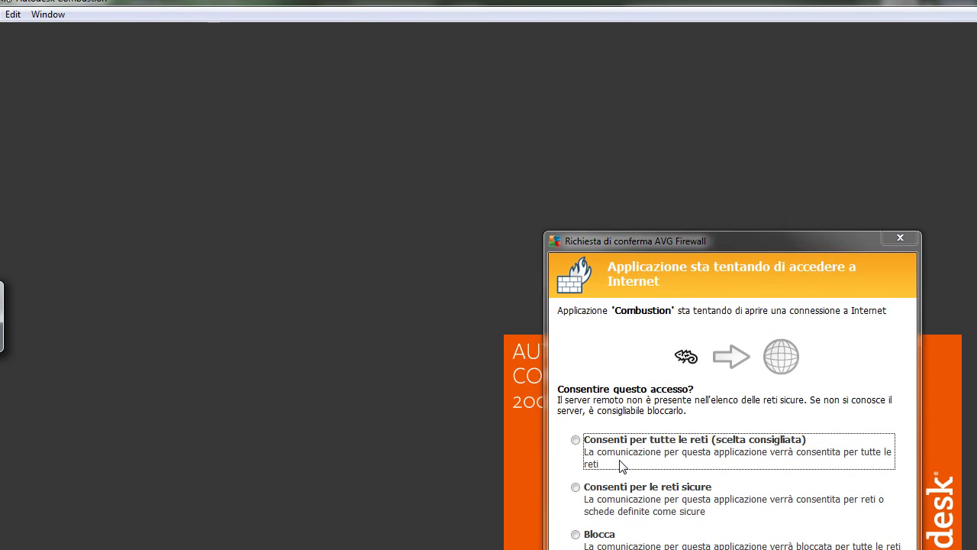
Step: Confirm the firewall request for Combustion and set its monitor preferences to a width of 1280 and a height of 720
{"action": "key", "text": "Return"}
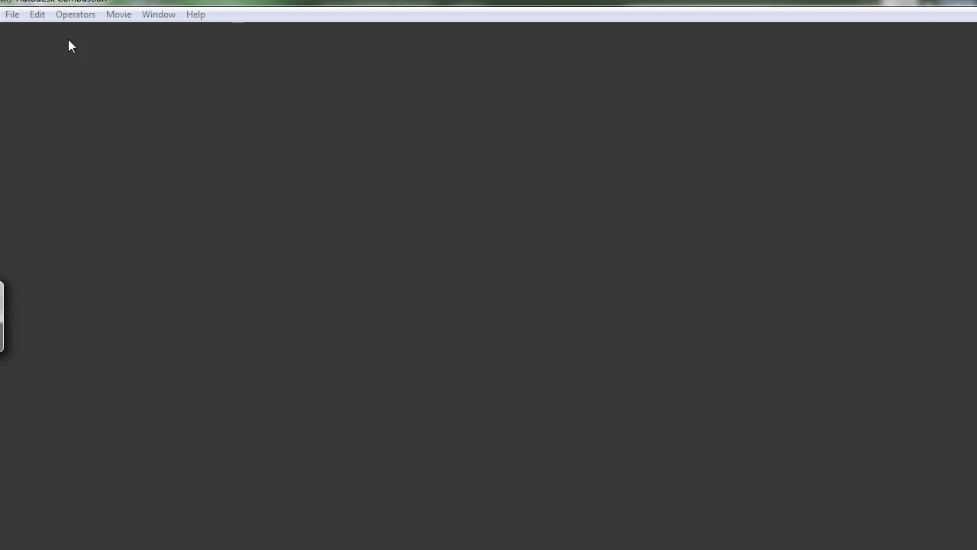
{"action": "left_click", "coordinate": [12, 14]}
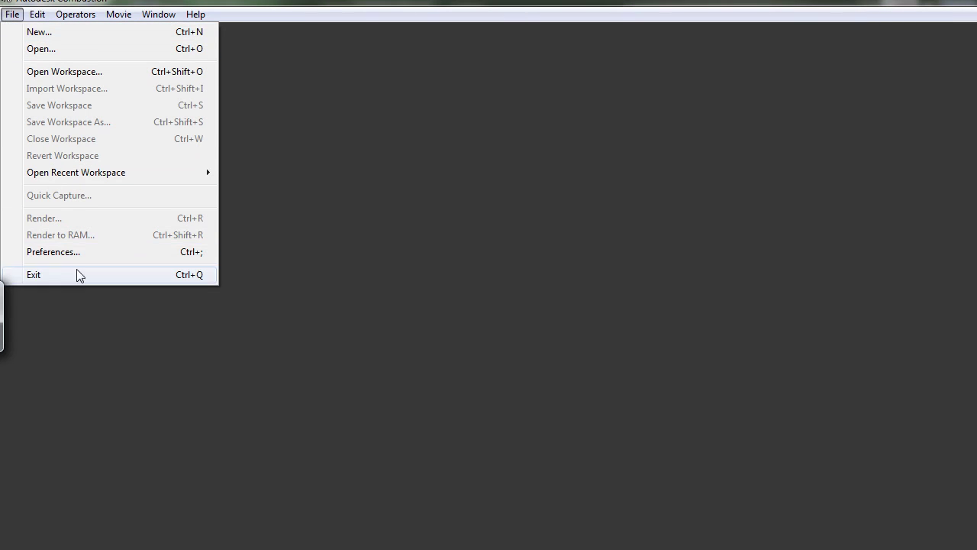
{"action": "left_click", "coordinate": [69, 252]}
{"action": "left_click", "coordinate": [509, 287]}
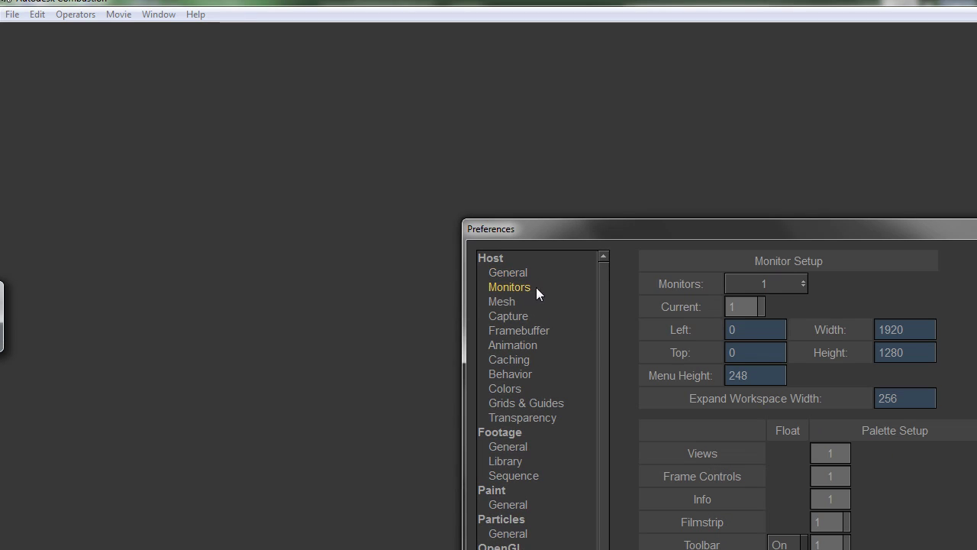
{"action": "left_click", "coordinate": [906, 328]}
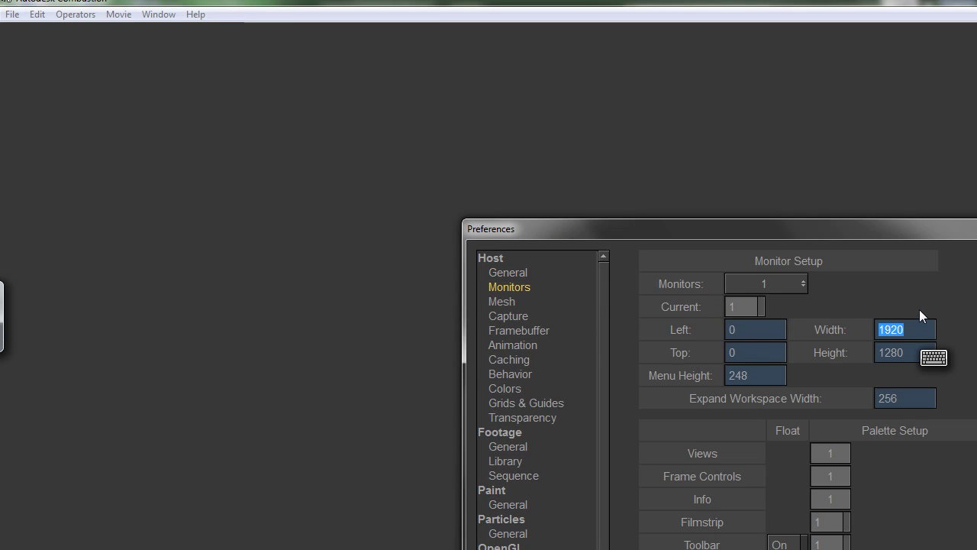
{"action": "type", "text": "1280"}
{"action": "key", "text": "Tab"}
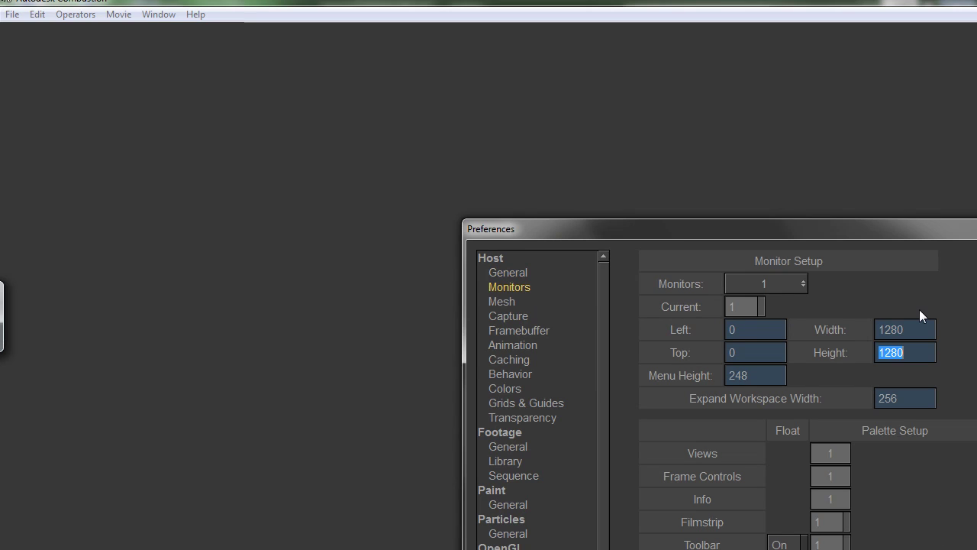
{"action": "type", "text": "720"}
{"action": "key", "text": "Return"}
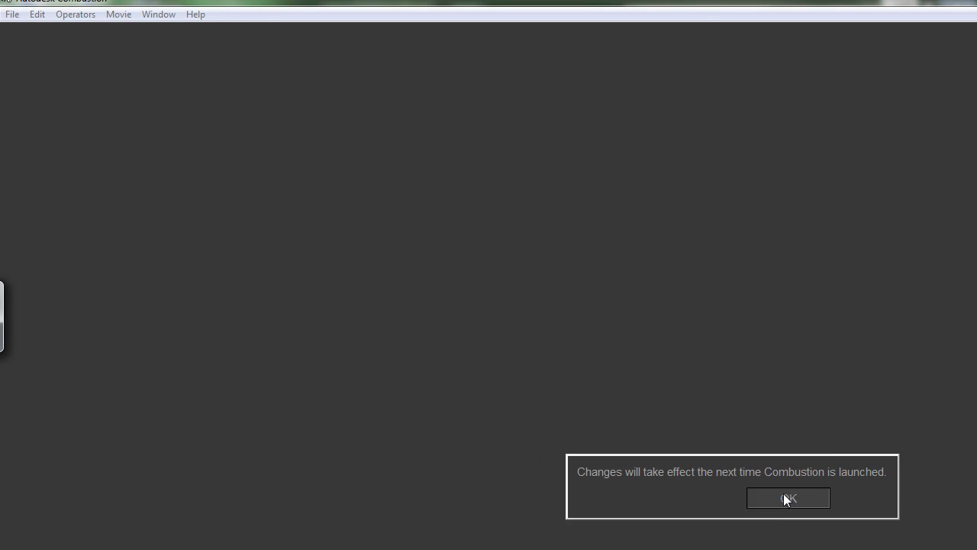
{"action": "left_click", "coordinate": [787, 498]}
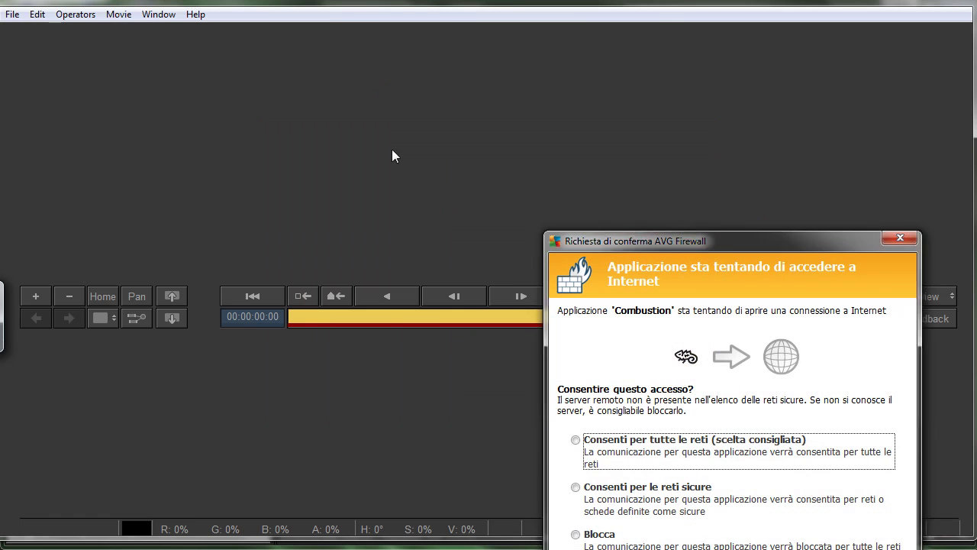
Step: Allow Combustion through the firewall for all networks and open displace_bump.jpg from E:\CGCookie temp as a 2D composite
{"action": "left_click", "coordinate": [646, 458]}
{"action": "key", "text": "Return"}
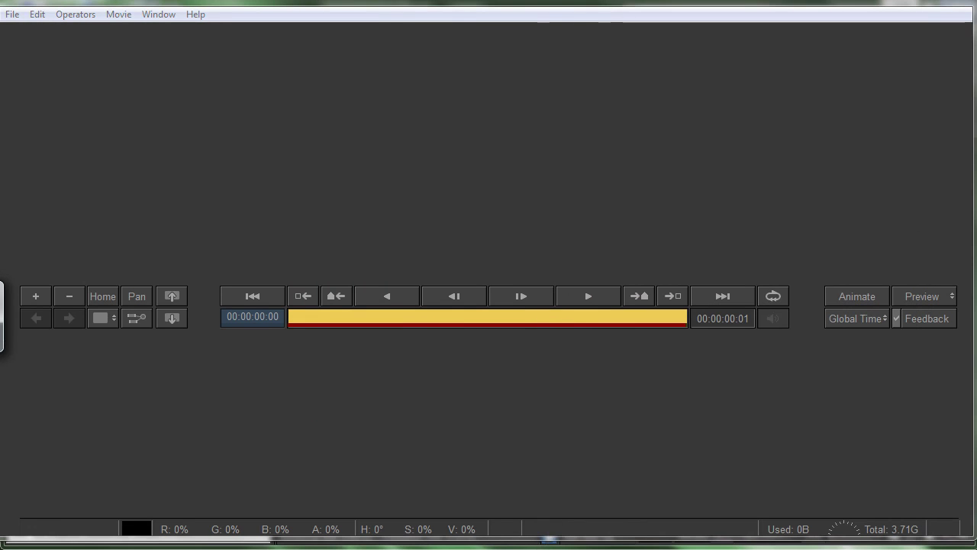
{"action": "left_click", "coordinate": [12, 14]}
{"action": "left_click", "coordinate": [18, 49]}
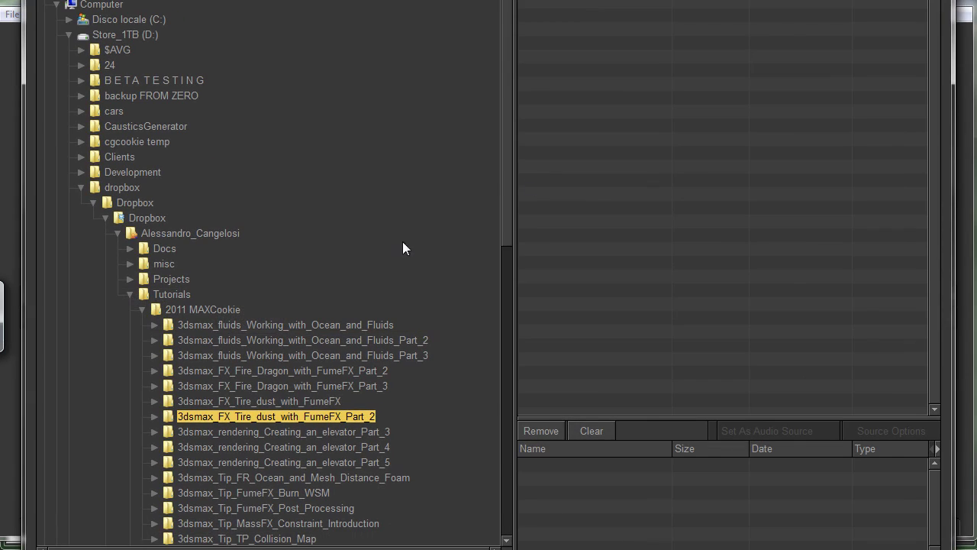
{"action": "left_click", "coordinate": [68, 34]}
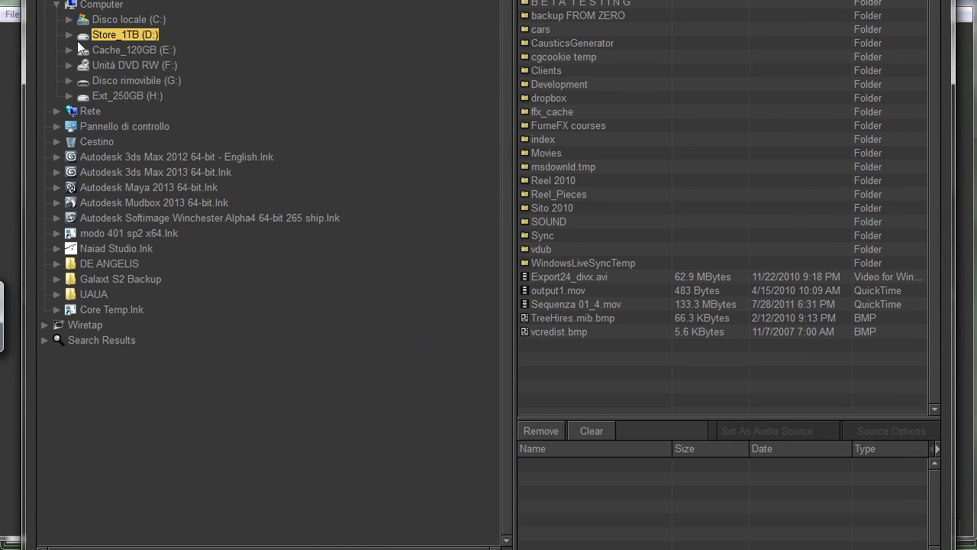
{"action": "left_click", "coordinate": [68, 50]}
{"action": "left_click", "coordinate": [126, 81]}
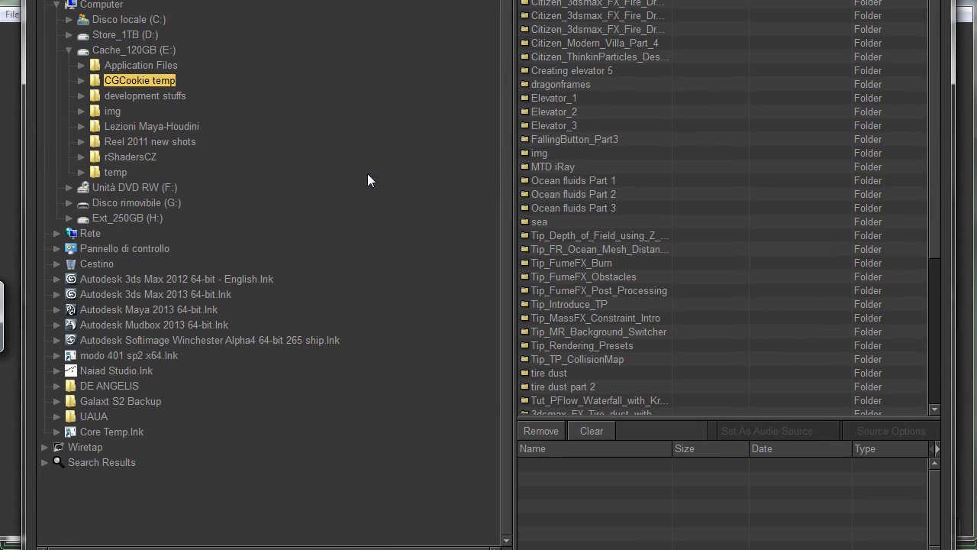
{"action": "left_click_drag", "start_coordinate": [943, 136], "coordinate": [923, 345]}
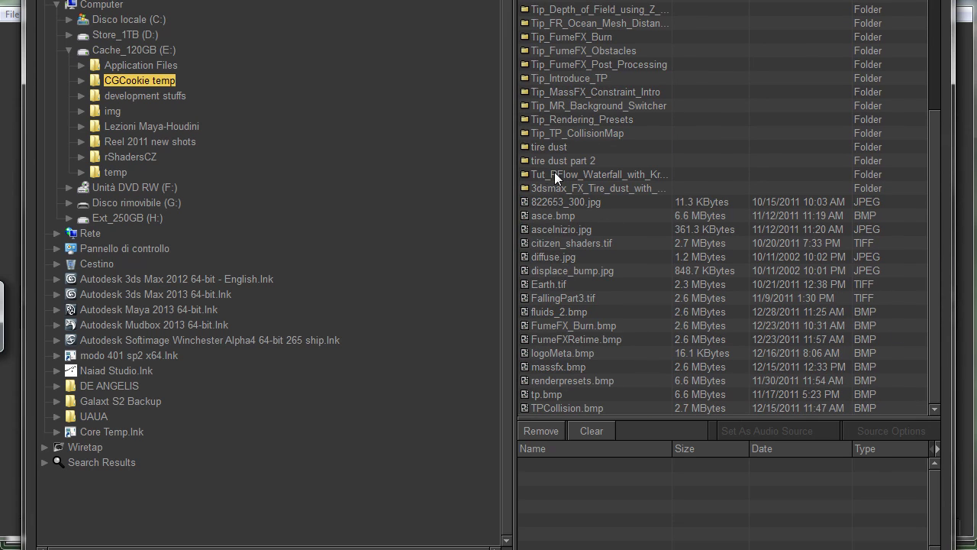
{"action": "double_click", "coordinate": [574, 270]}
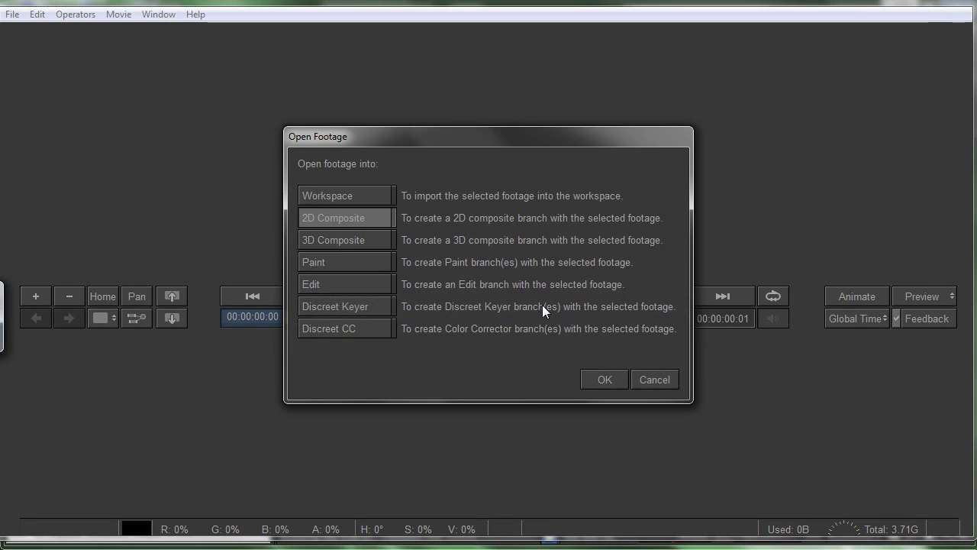
{"action": "left_click", "coordinate": [604, 378]}
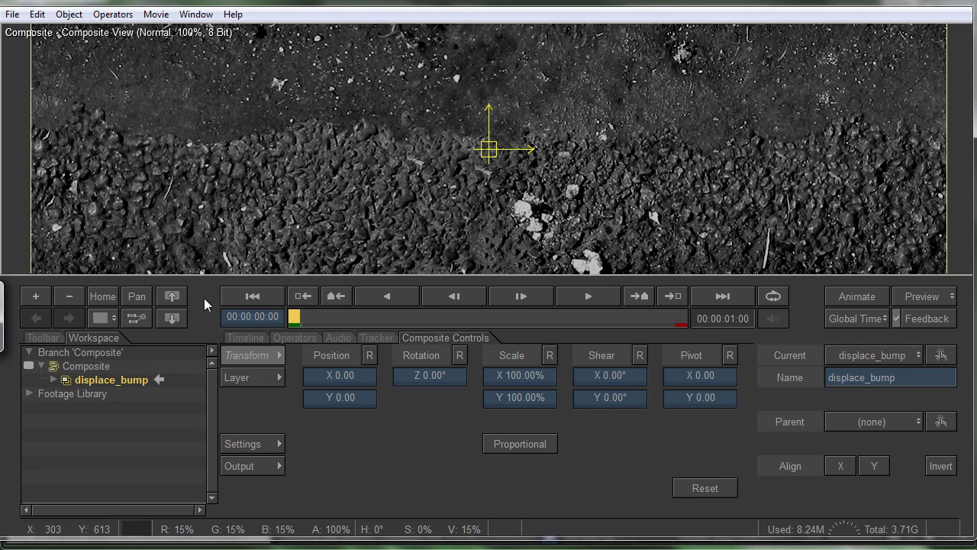
Step: Add a Gaussian Blur operator to the displace_bump layer with a radius of about 5.10
{"action": "left_click", "coordinate": [106, 379]}
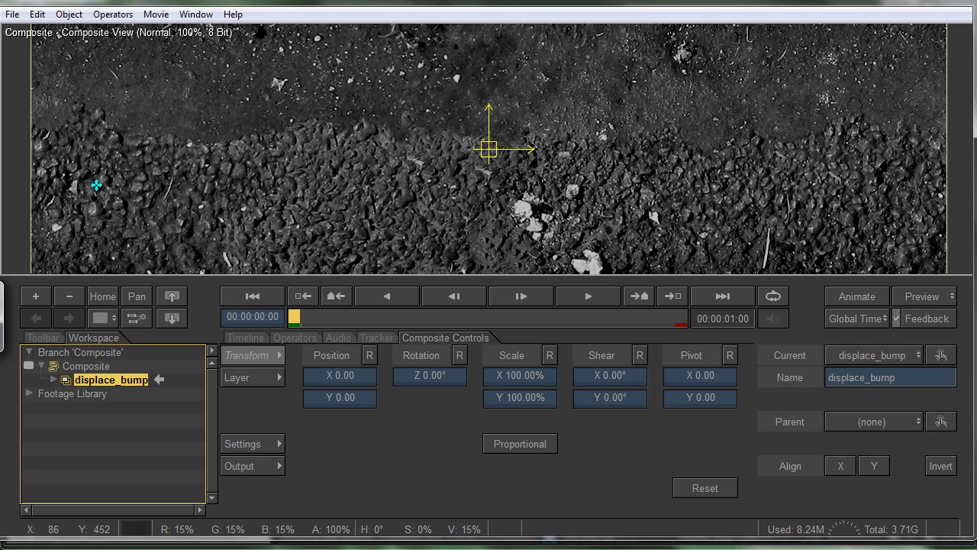
{"action": "left_click", "coordinate": [112, 14]}
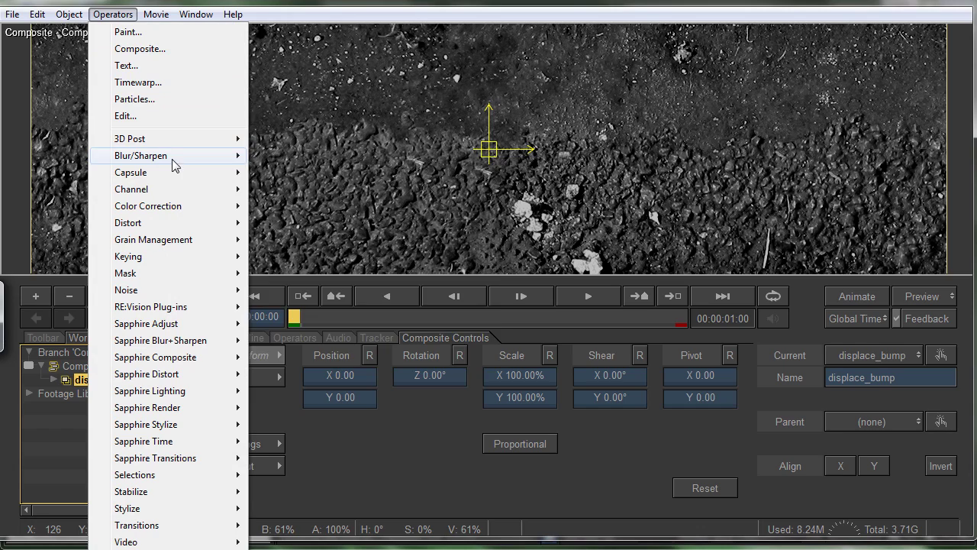
{"action": "mouse_move", "coordinate": [218, 164]}
{"action": "left_click", "coordinate": [300, 240]}
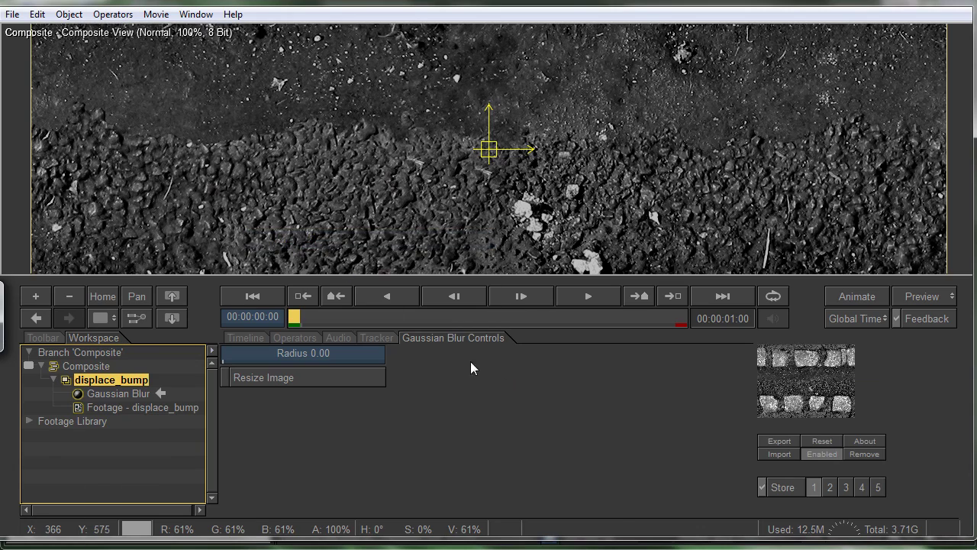
{"action": "left_click_drag", "start_coordinate": [286, 357], "coordinate": [346, 362]}
Step: Start saving the blurred composite as an image and set the output format to JPEG at full frame size
{"action": "left_click", "coordinate": [12, 14]}
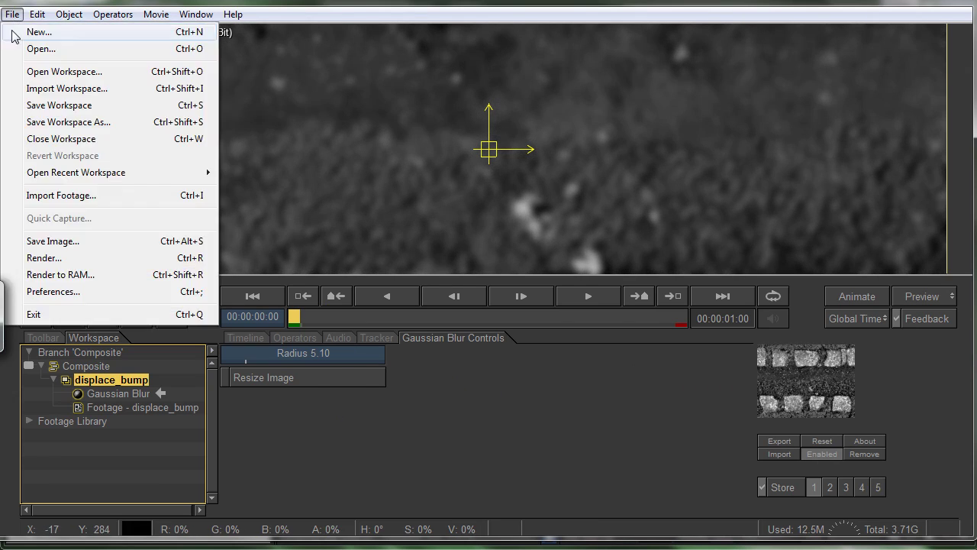
{"action": "left_click", "coordinate": [68, 242]}
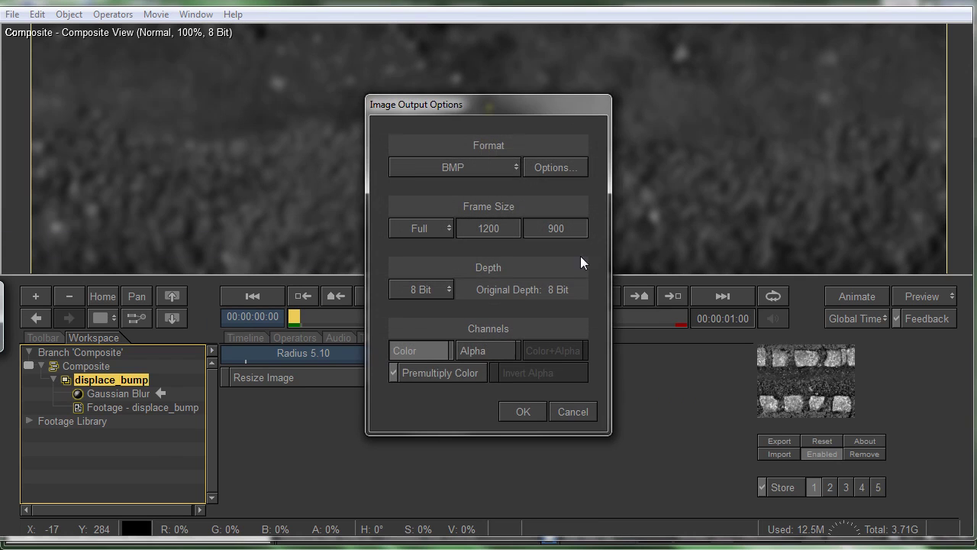
{"action": "left_click", "coordinate": [503, 169]}
{"action": "left_click", "coordinate": [405, 293]}
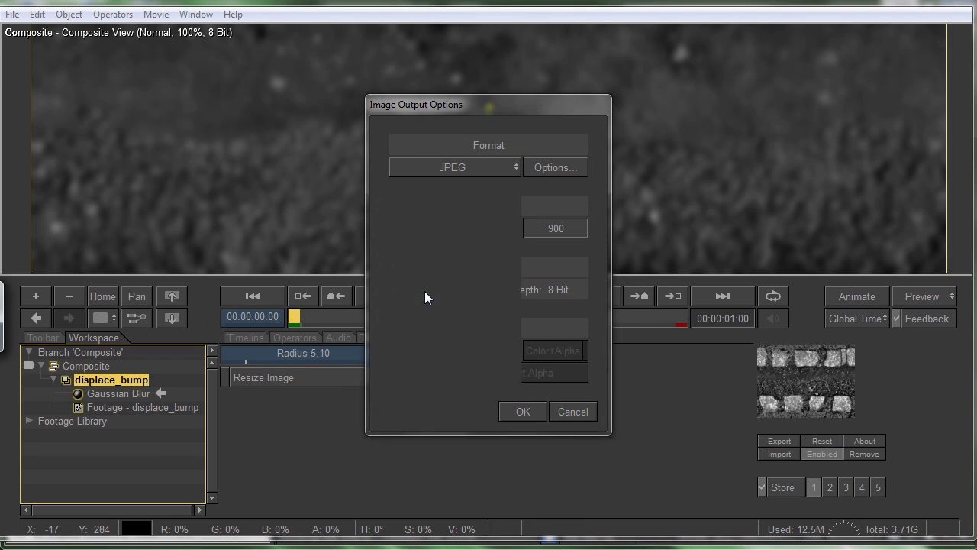
{"action": "left_click", "coordinate": [546, 167]}
{"action": "left_click", "coordinate": [539, 328]}
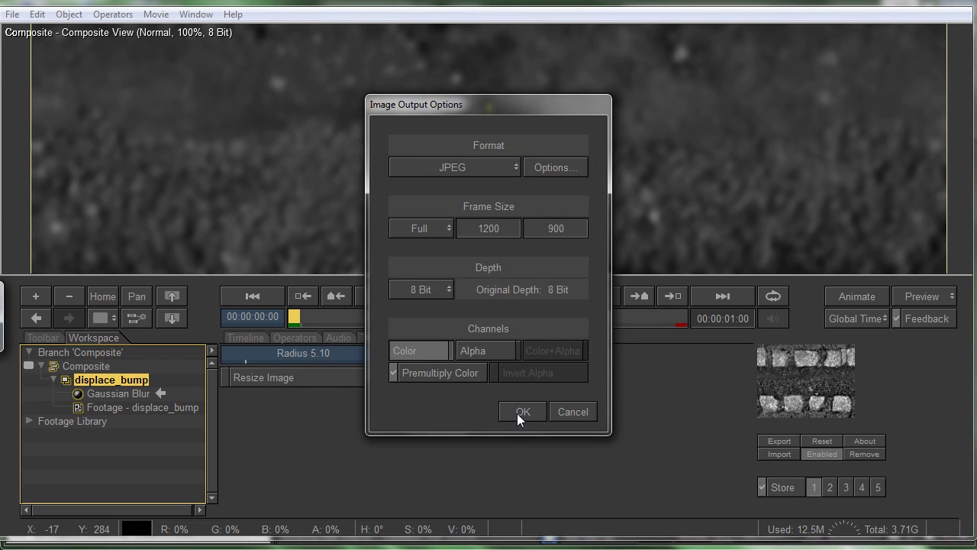
{"action": "left_click", "coordinate": [519, 412]}
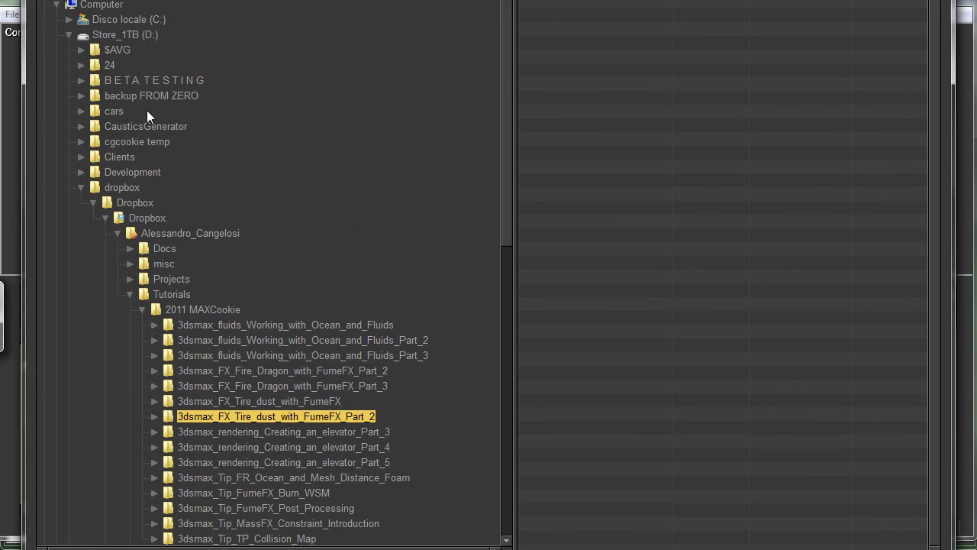
Step: Save the blurred image as displace_BLUR.jpg in the CGCookie temp folder on drive E
{"action": "left_click", "coordinate": [69, 34]}
{"action": "left_click", "coordinate": [133, 49]}
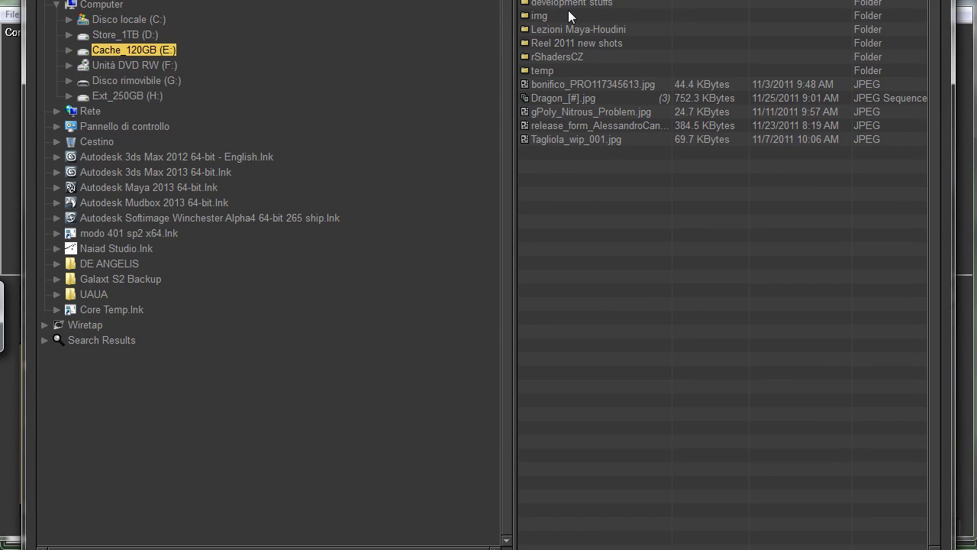
{"action": "left_click", "coordinate": [68, 51]}
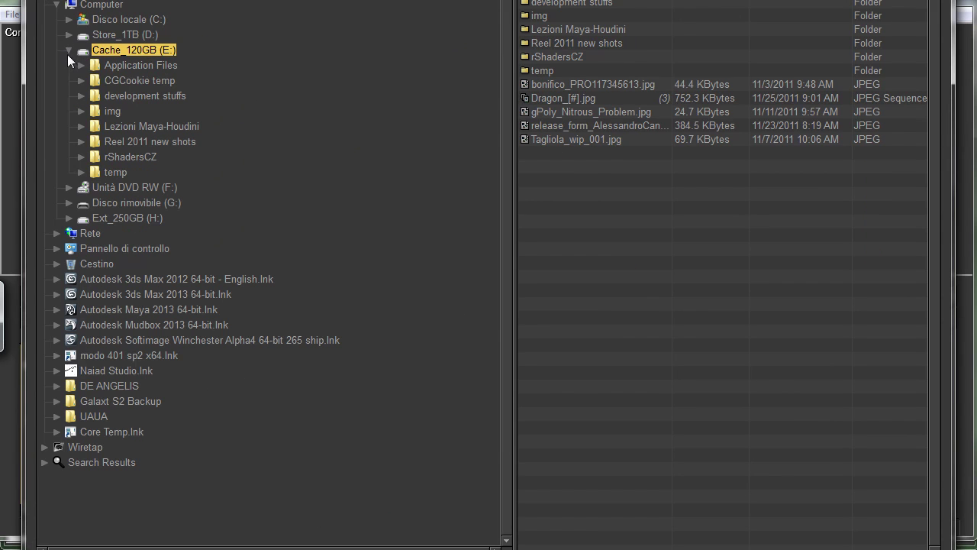
{"action": "left_click", "coordinate": [148, 81]}
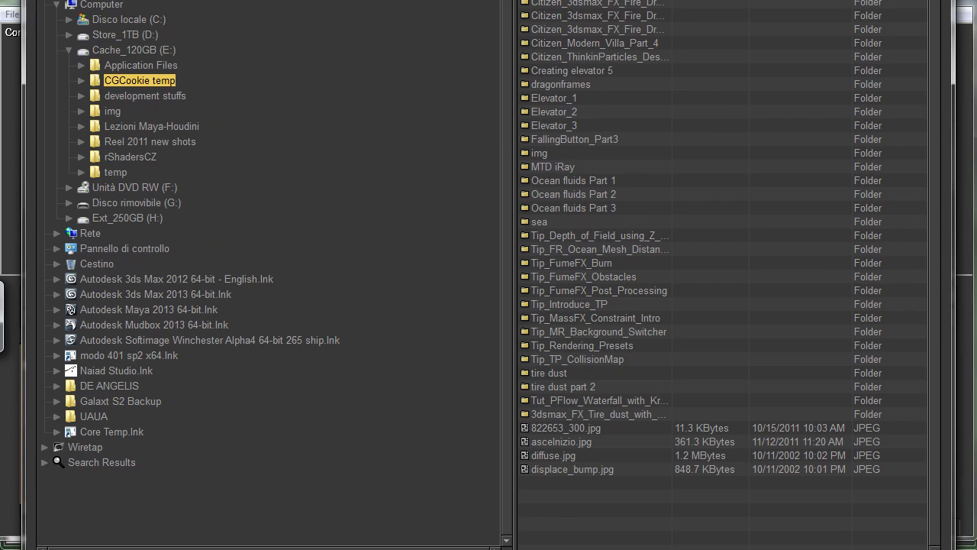
{"action": "left_click", "coordinate": [572, 468]}
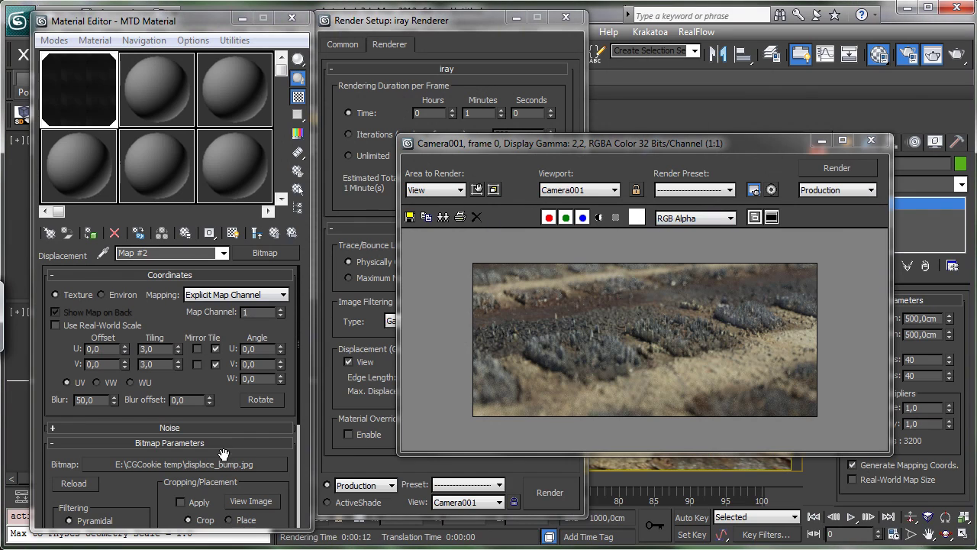
Step: In 3ds Max, replace the displacement map's bitmap with displace_BLUR.jpg from E:\CGCookie temp
{"action": "left_click", "coordinate": [259, 463]}
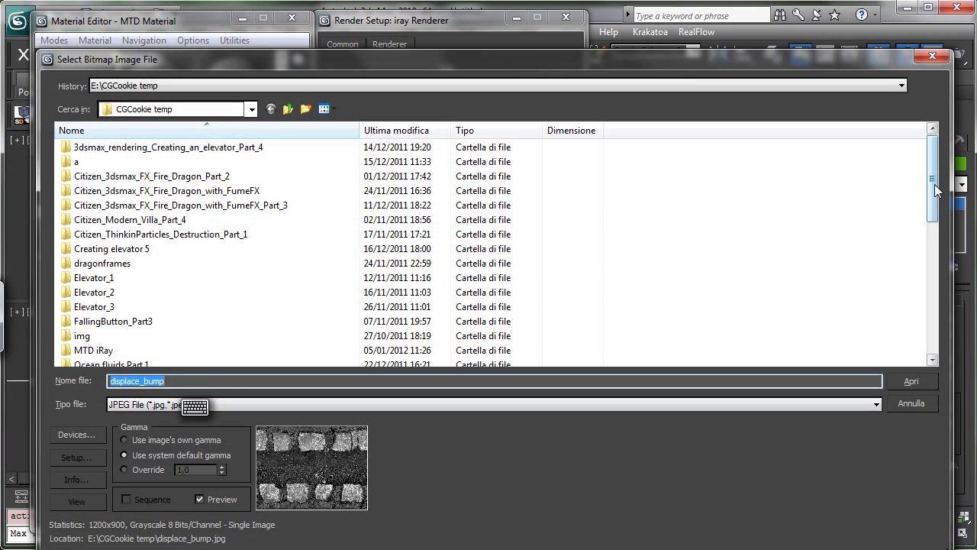
{"action": "left_click_drag", "start_coordinate": [934, 183], "coordinate": [932, 318]}
{"action": "double_click", "coordinate": [137, 338]}
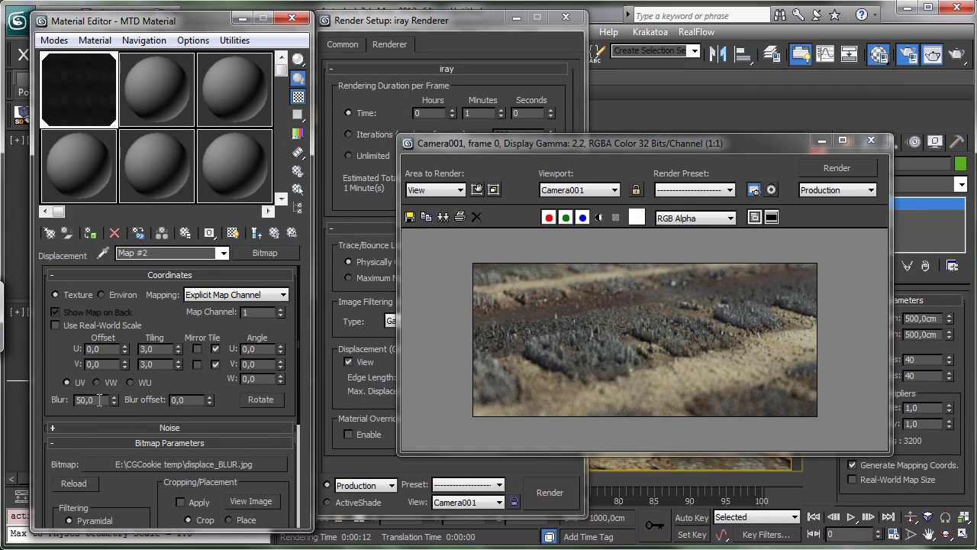
Step: Set the displacement map's blur to 1.0 and test-render the Camera001 view, stopping the render early
{"action": "double_click", "coordinate": [100, 399]}
{"action": "type", "text": "1"}
{"action": "left_click", "coordinate": [189, 400]}
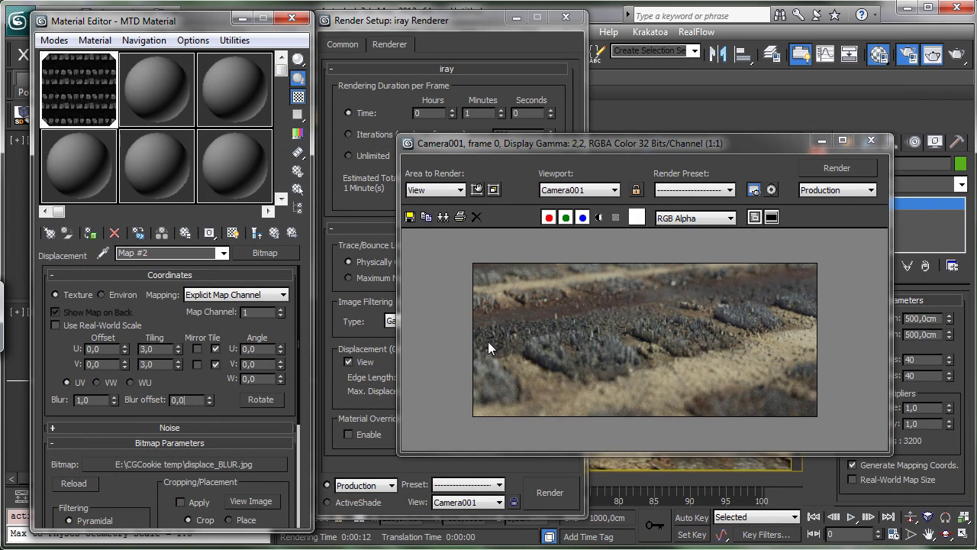
{"action": "left_click", "coordinate": [839, 171]}
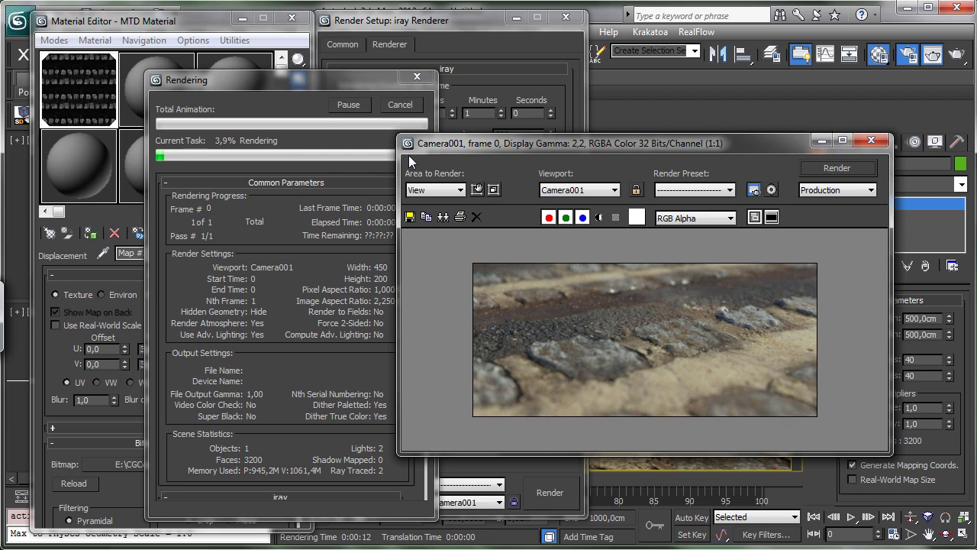
{"action": "left_click", "coordinate": [399, 104]}
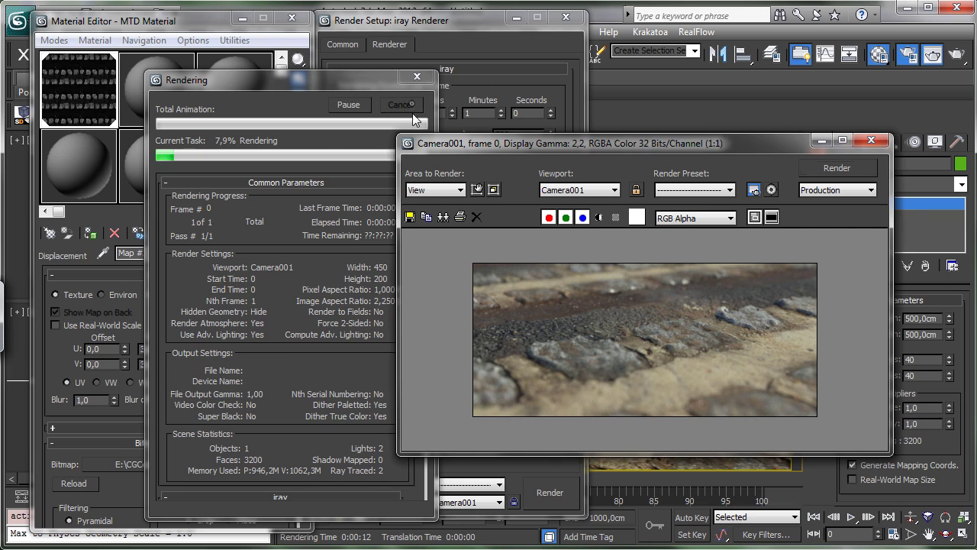
Step: Put away the render and material windows, select Camera001 and set its depth of field f-Stop to 1,5
{"action": "left_click", "coordinate": [822, 139]}
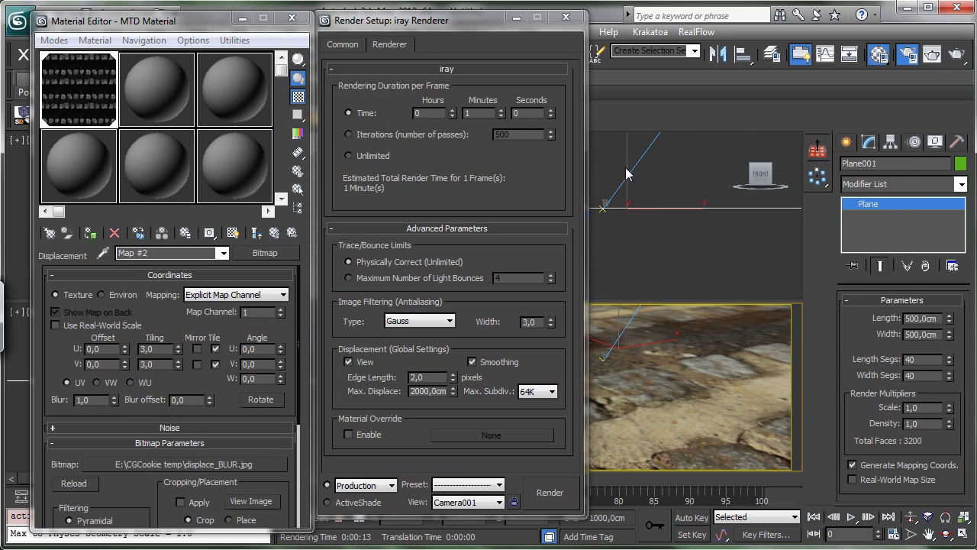
{"action": "left_click", "coordinate": [291, 17]}
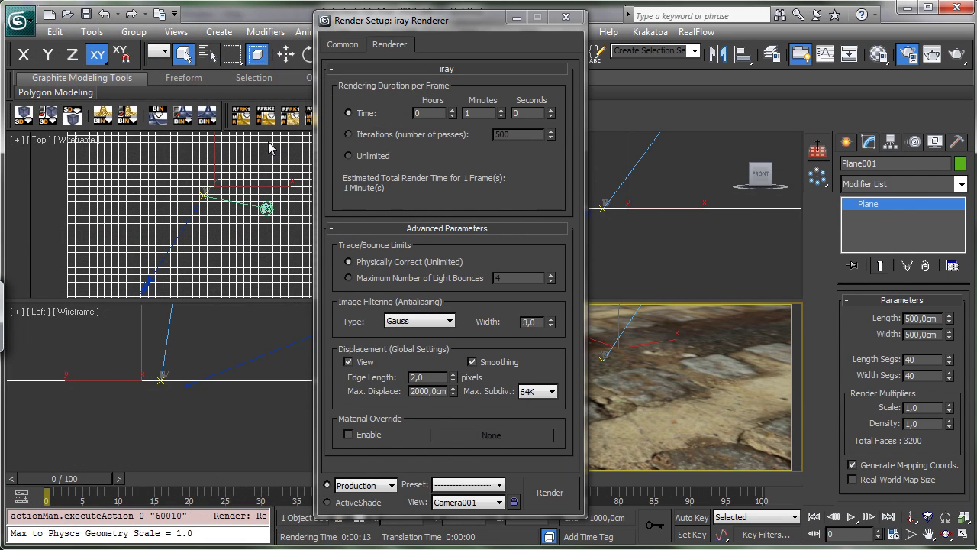
{"action": "key", "text": "h"}
{"action": "left_click", "coordinate": [121, 167]}
{"action": "key", "text": "Return"}
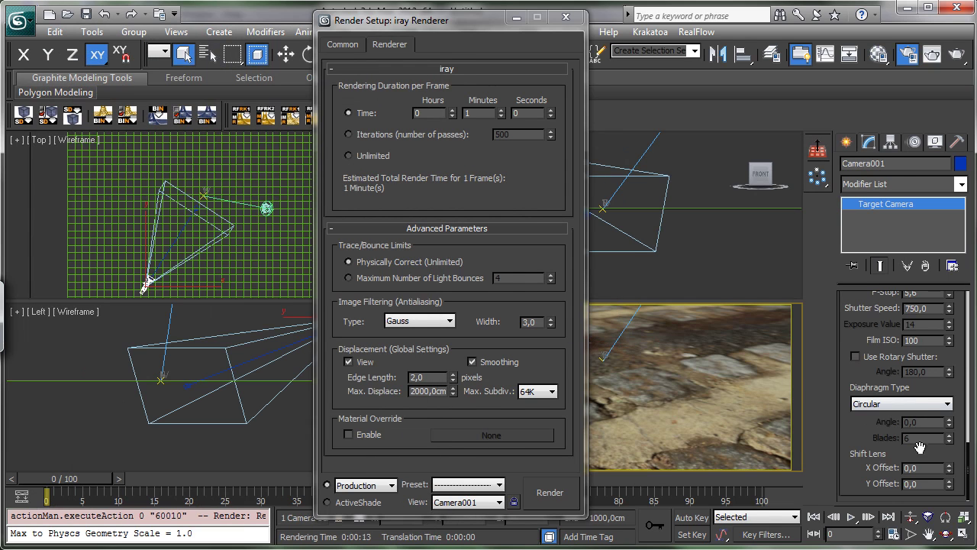
{"action": "scroll", "coordinate": [856, 412], "scroll_direction": "down", "scroll_amount": 5}
{"action": "scroll", "coordinate": [859, 389], "scroll_direction": "down", "scroll_amount": 5}
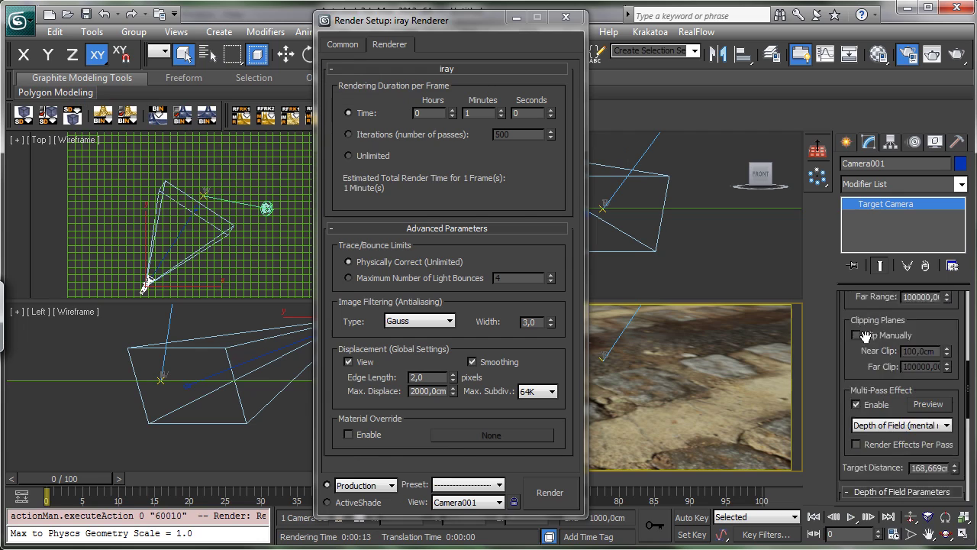
{"action": "double_click", "coordinate": [915, 388]}
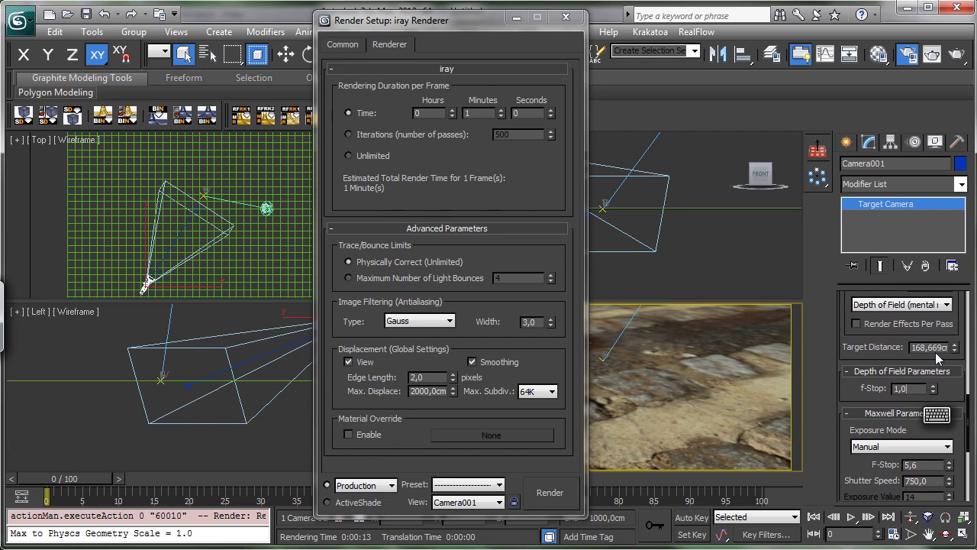
{"action": "type", "text": "1,5"}
{"action": "key", "text": "Return"}
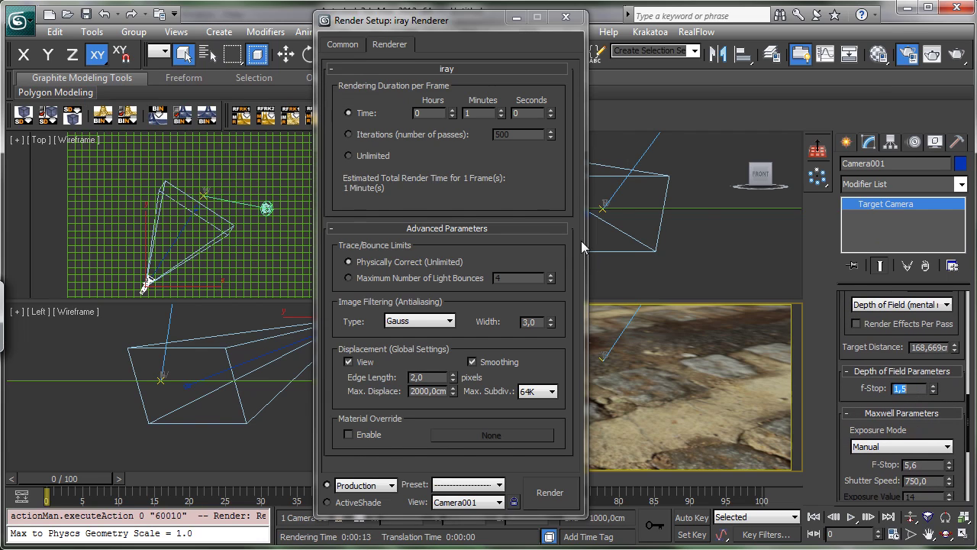
Step: Load displace_bump.jpg from E:\CGCookie temp as the bitmap for MTD Material's Bump map, and return to the parent material
{"action": "left_click", "coordinate": [879, 54]}
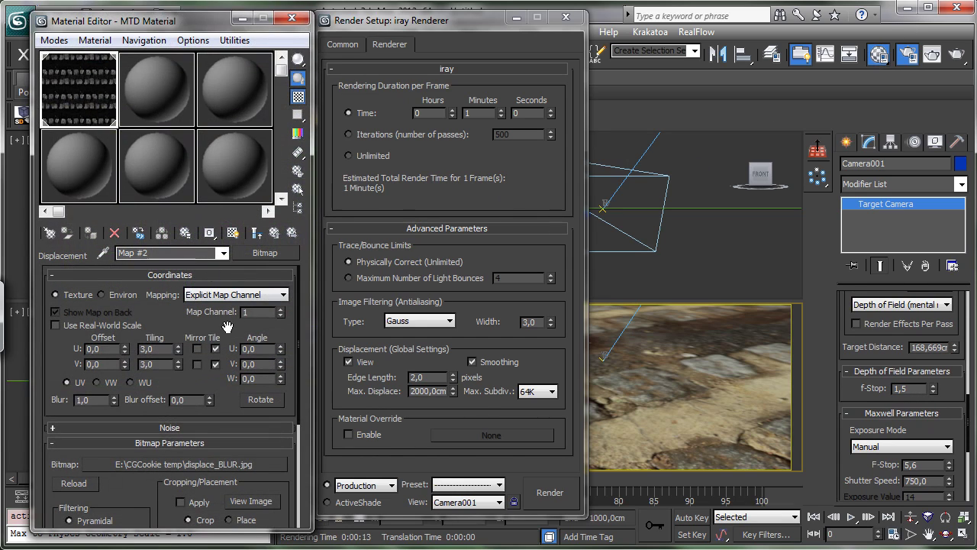
{"action": "left_click", "coordinate": [258, 233]}
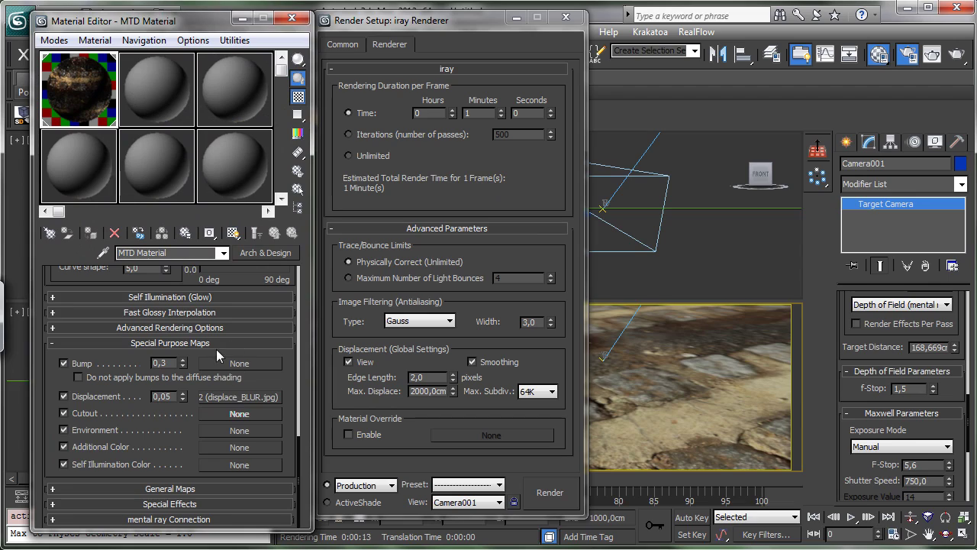
{"action": "left_click", "coordinate": [247, 364]}
{"action": "double_click", "coordinate": [609, 267]}
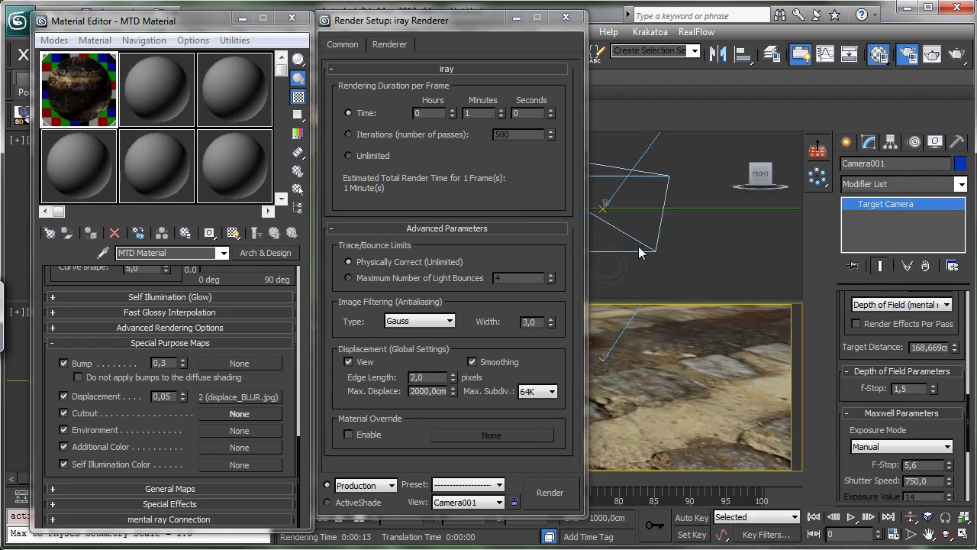
{"action": "left_click_drag", "start_coordinate": [904, 137], "coordinate": [904, 332]}
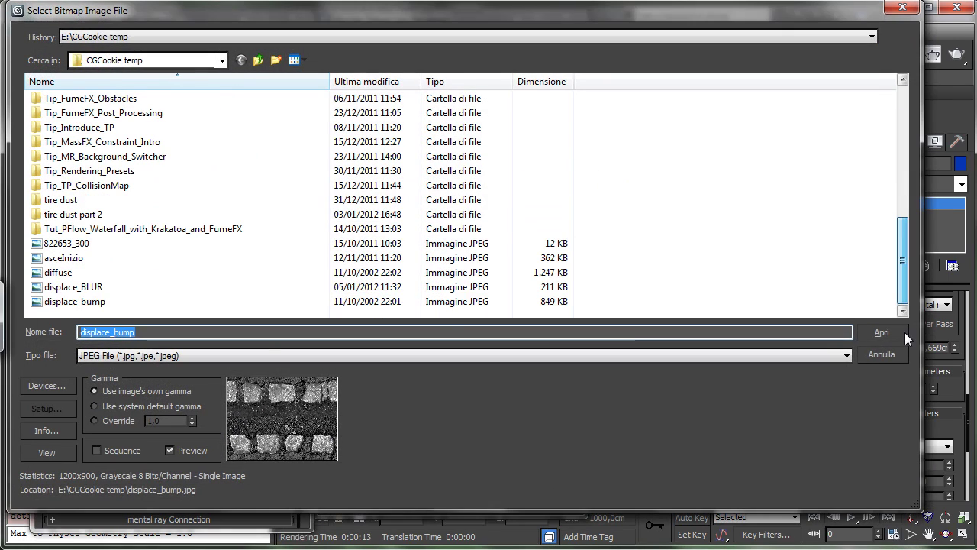
{"action": "double_click", "coordinate": [87, 301]}
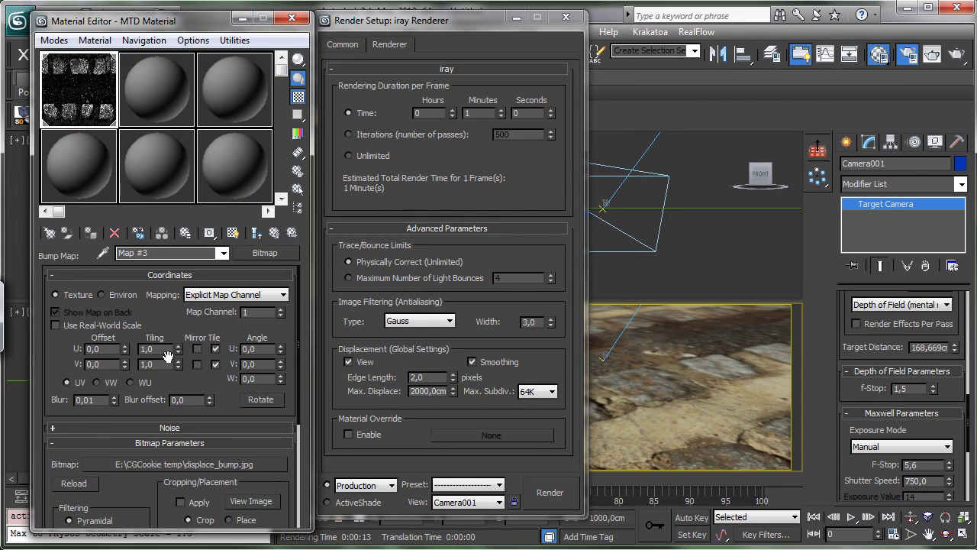
{"action": "left_click", "coordinate": [275, 246]}
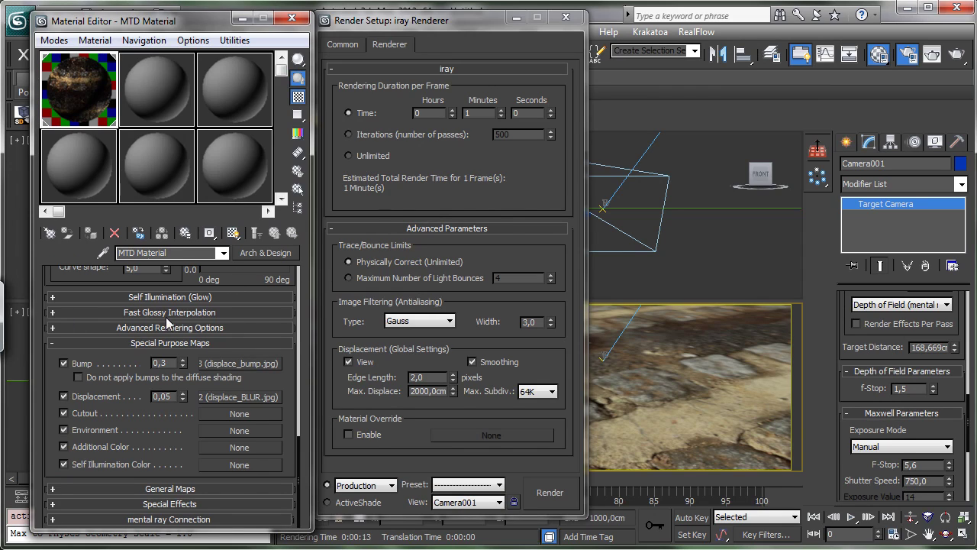
Step: Disable MTD Material's displacement map and test-render the Camera001 view with only the bump, stopping the render early
{"action": "left_click", "coordinate": [64, 396]}
{"action": "left_click", "coordinate": [548, 492]}
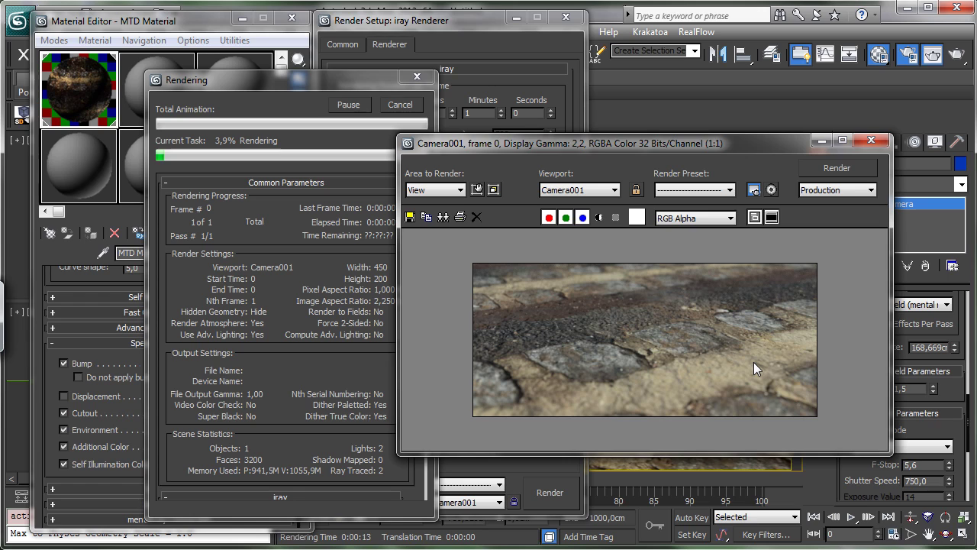
{"action": "left_click", "coordinate": [398, 107]}
Step: Re-enable the displacement map and test-render the Camera001 view with bump and displacement combined, stopping early
{"action": "left_click", "coordinate": [65, 394]}
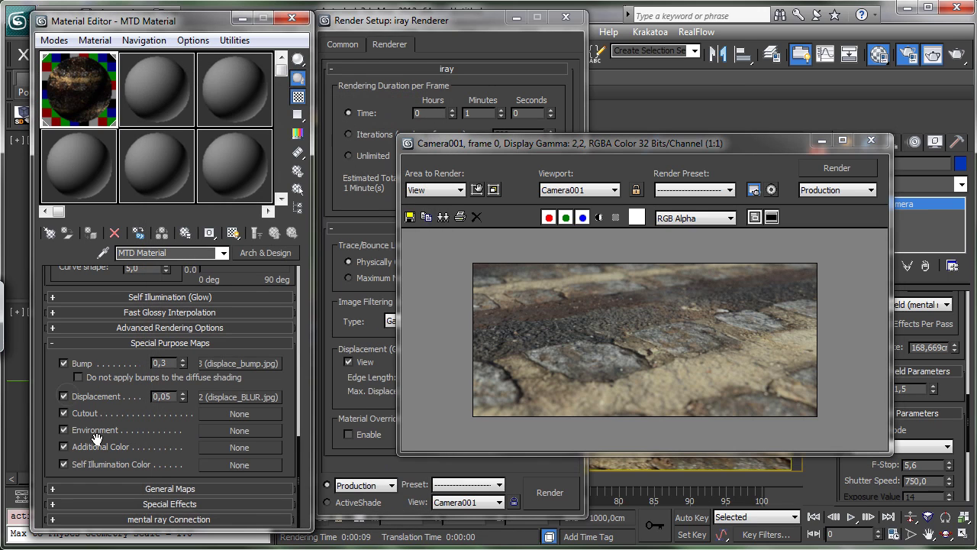
{"action": "left_click", "coordinate": [847, 169]}
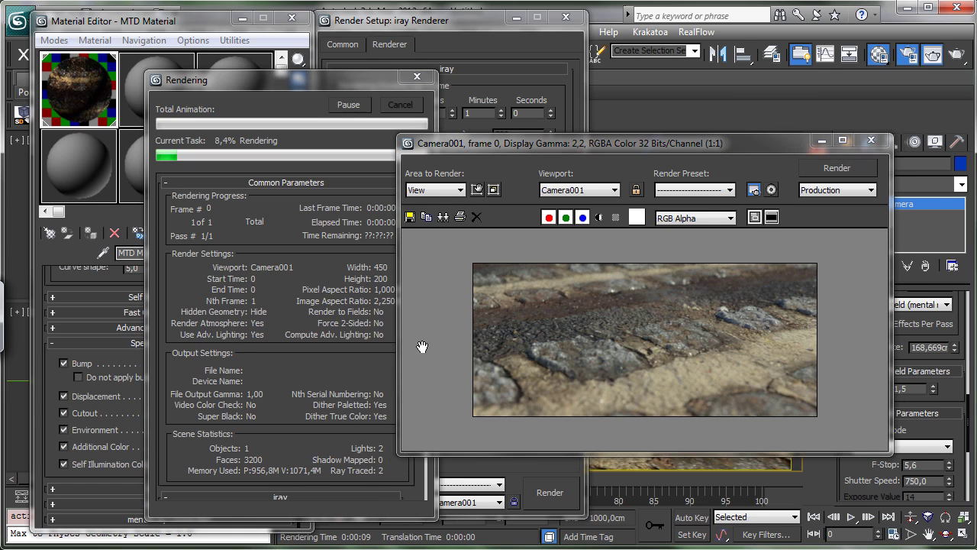
{"action": "key", "text": "Escape"}
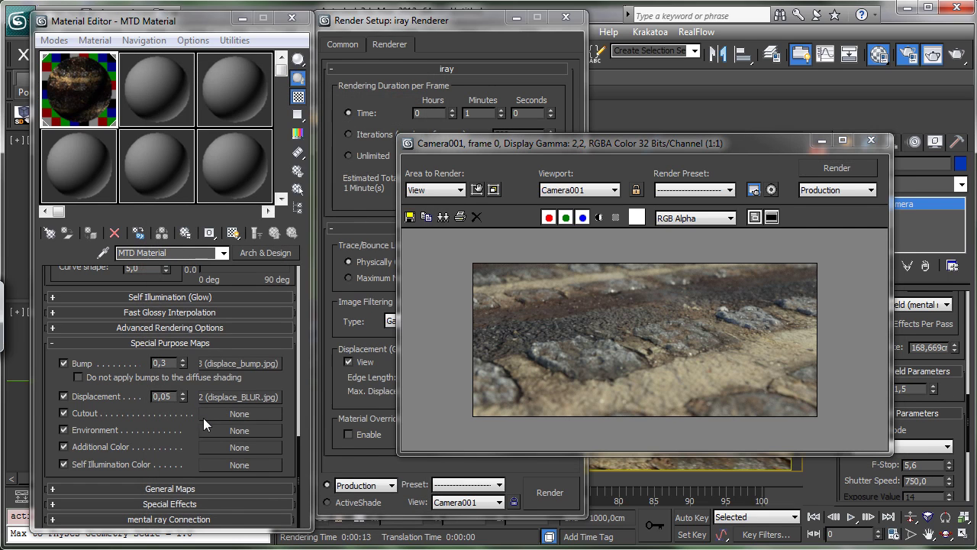
Step: Set MTD Material's displacement amount to 0,1 and test-render the Camera001 view, stopping the render early
{"action": "left_click", "coordinate": [165, 396]}
{"action": "key", "text": "BackSpace"}
{"action": "key", "text": "BackSpace"}
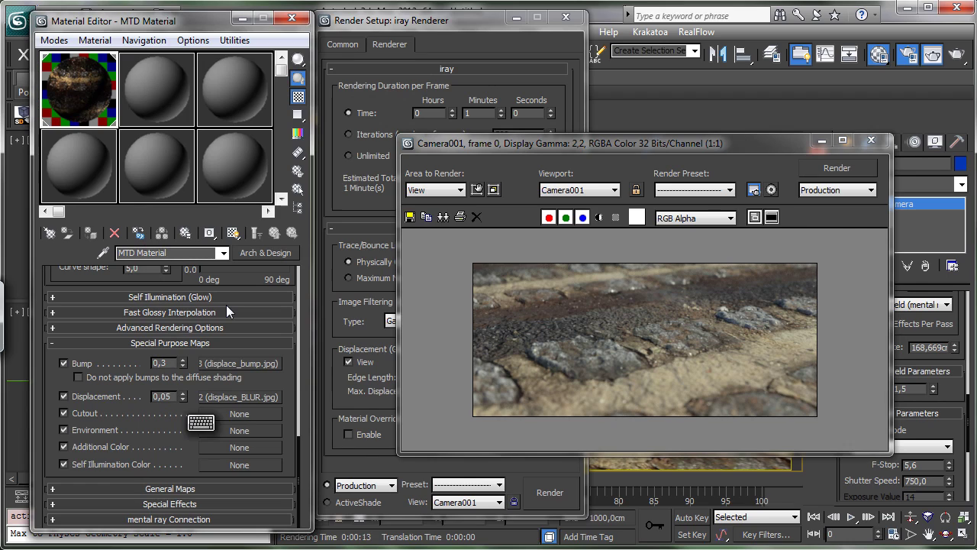
{"action": "type", "text": "1"}
{"action": "key", "text": "Return"}
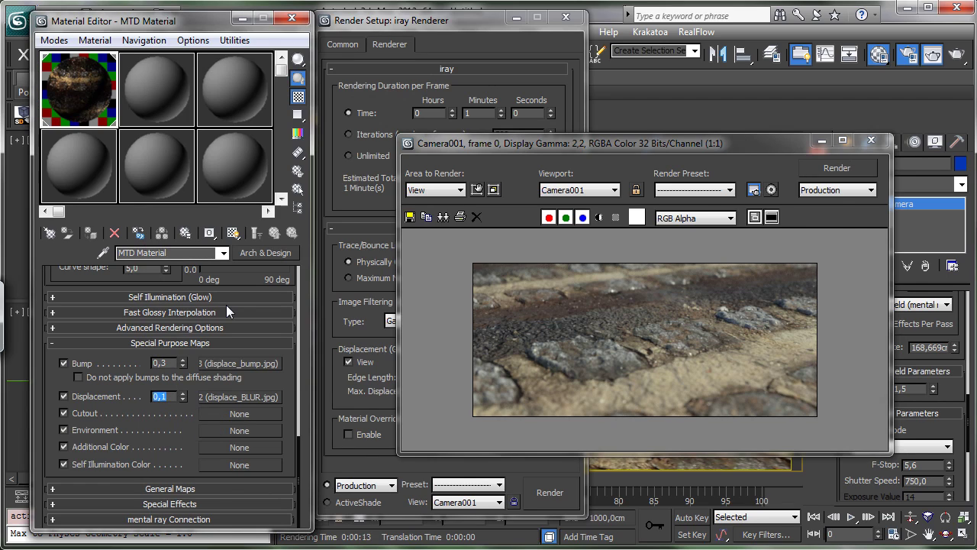
{"action": "left_click", "coordinate": [827, 171]}
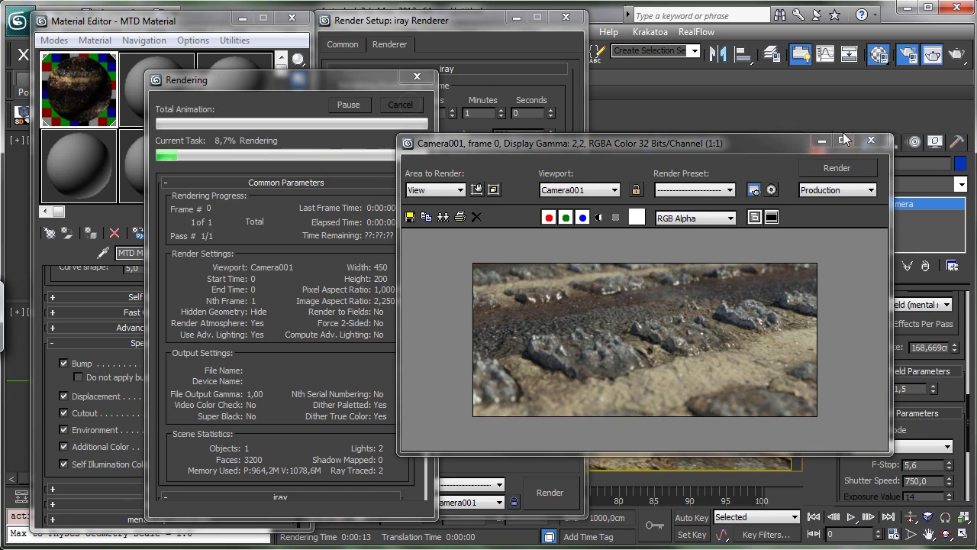
{"action": "key", "text": "Escape"}
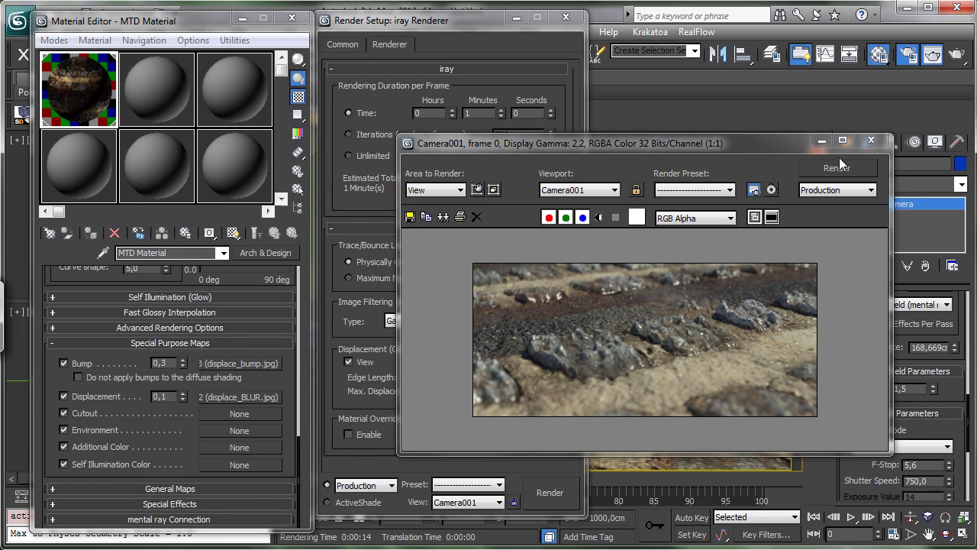
Step: Set the ground plane's length and width segments to 80 and test-render the Camera001 view
{"action": "left_click", "coordinate": [817, 142]}
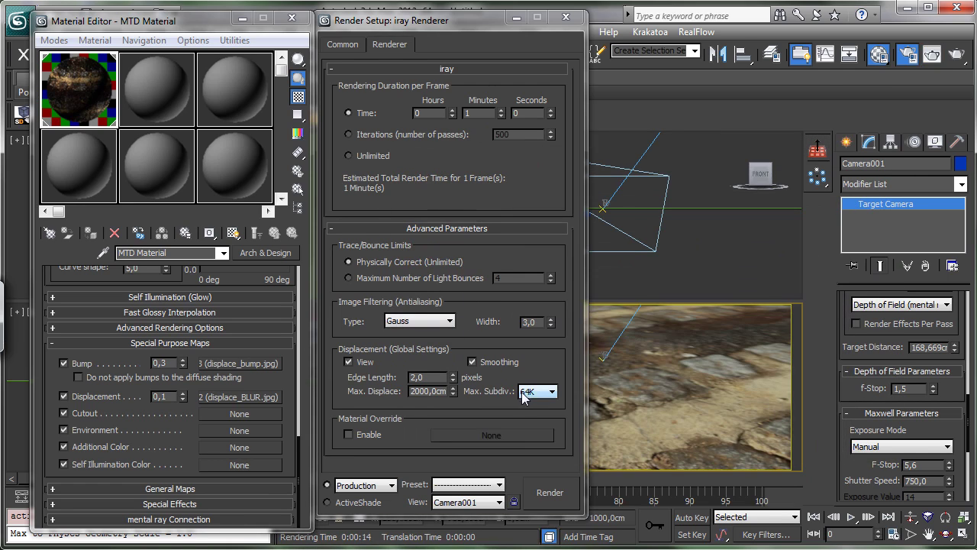
{"action": "left_click", "coordinate": [703, 343]}
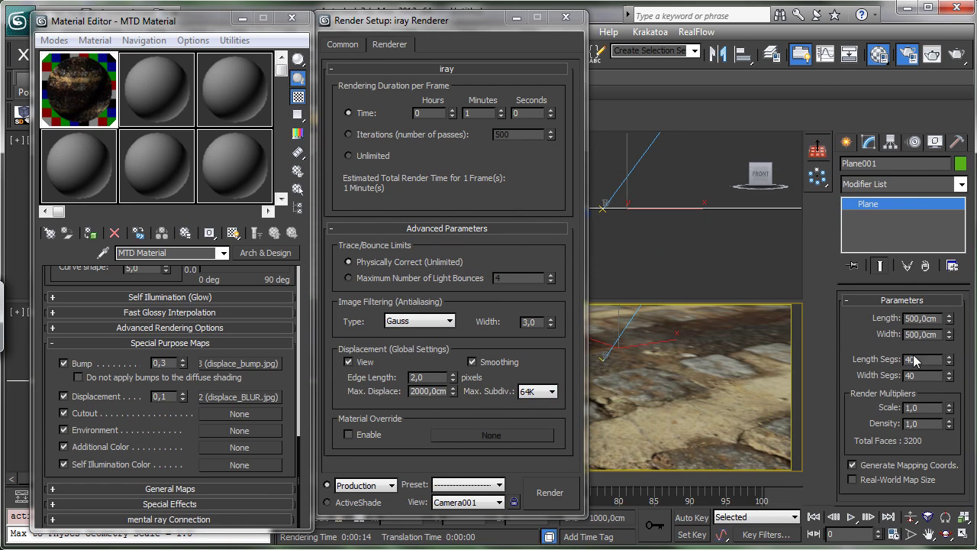
{"action": "type", "text": "80"}
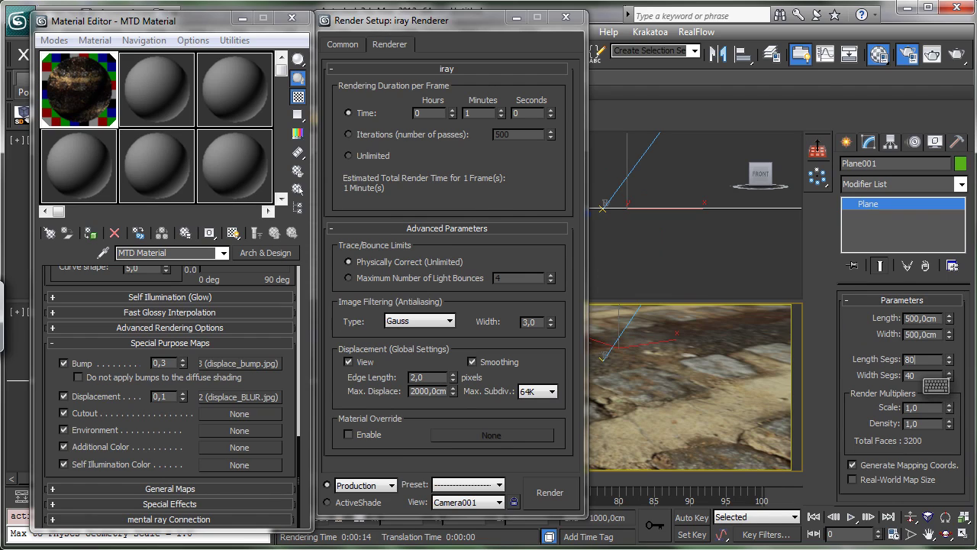
{"action": "key", "text": "Tab"}
{"action": "type", "text": "80"}
{"action": "key", "text": "Return"}
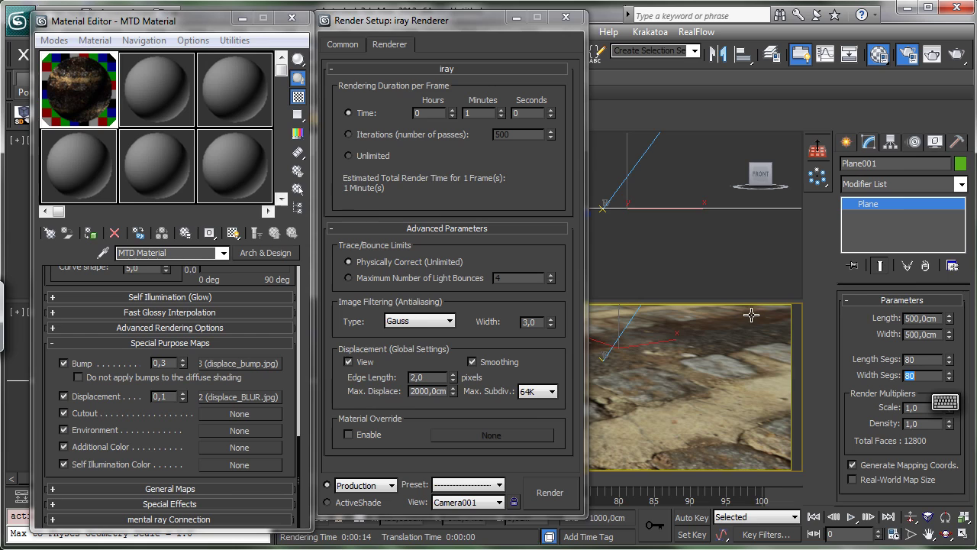
{"action": "left_click", "coordinate": [552, 492]}
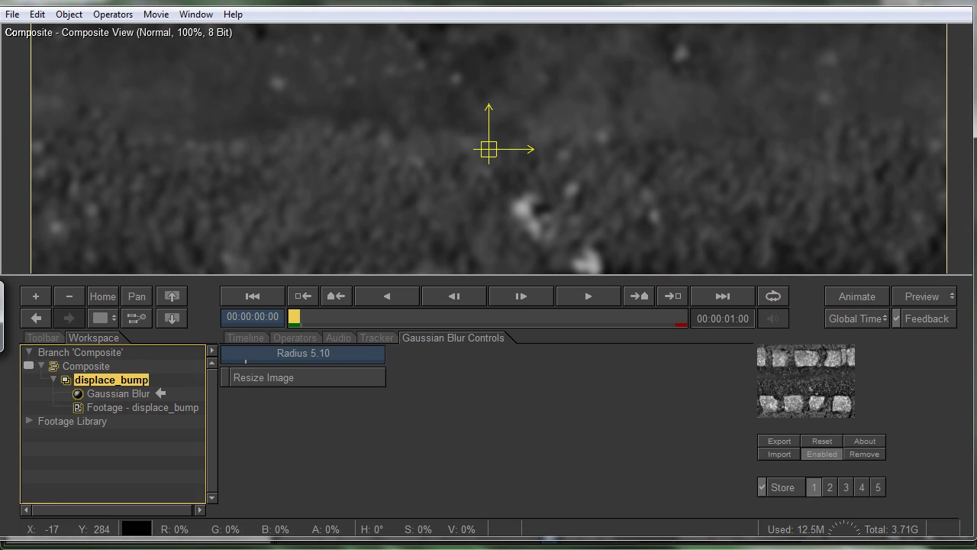
Step: In Combustion, set the Gaussian Blur radius on displace_bump to 7.70 and view the composite at 50%
{"action": "left_click_drag", "start_coordinate": [294, 355], "coordinate": [327, 355]}
{"action": "left_click", "coordinate": [69, 296]}
{"action": "left_click", "coordinate": [71, 296]}
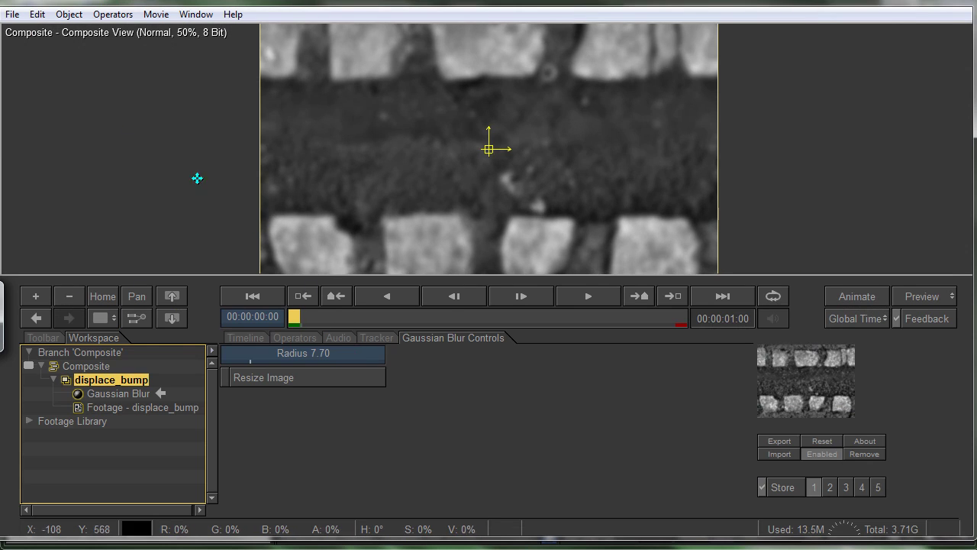
Step: Save the blurred composite as an image, overwriting displace_BLUR.jpg in the CGCookie temp folder
{"action": "left_click", "coordinate": [12, 14]}
{"action": "left_click", "coordinate": [66, 243]}
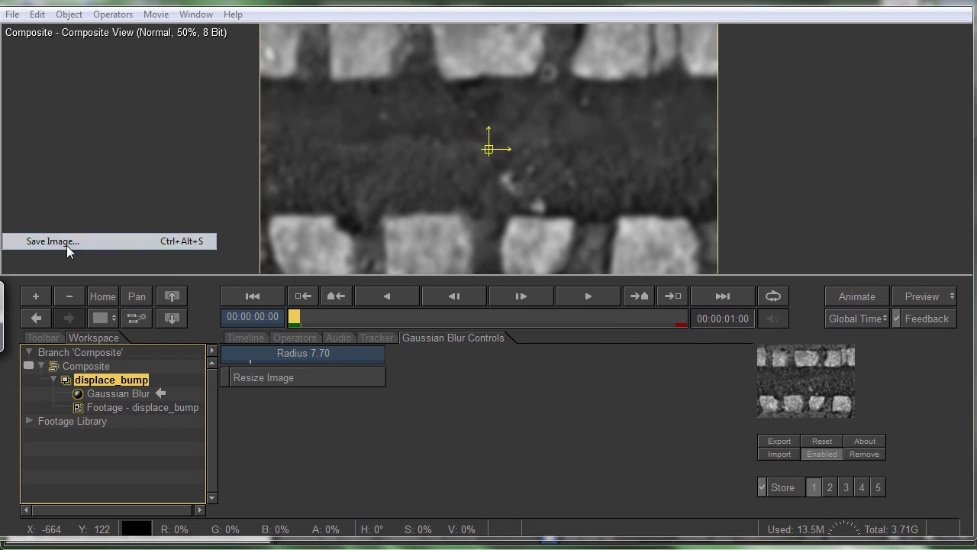
{"action": "left_click", "coordinate": [522, 412]}
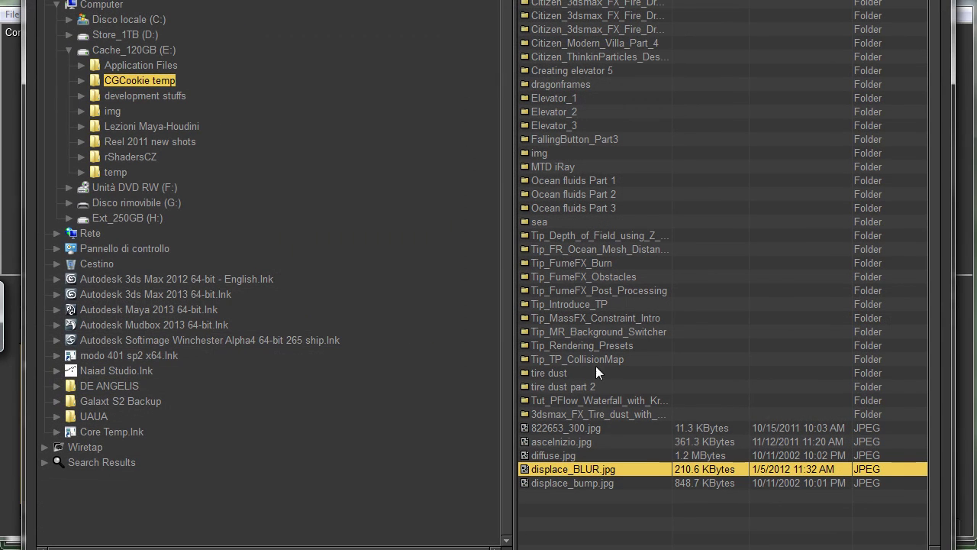
{"action": "key", "text": "Return"}
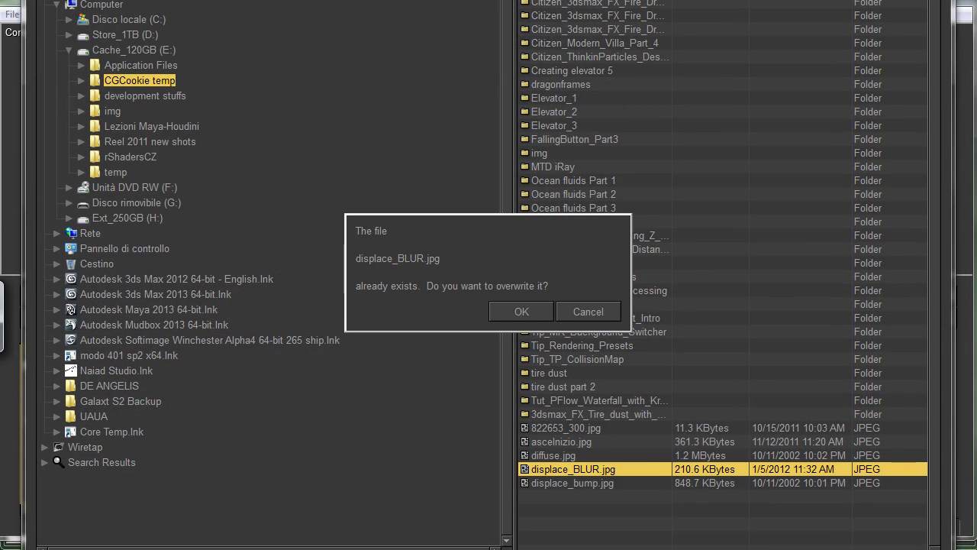
{"action": "left_click", "coordinate": [533, 310]}
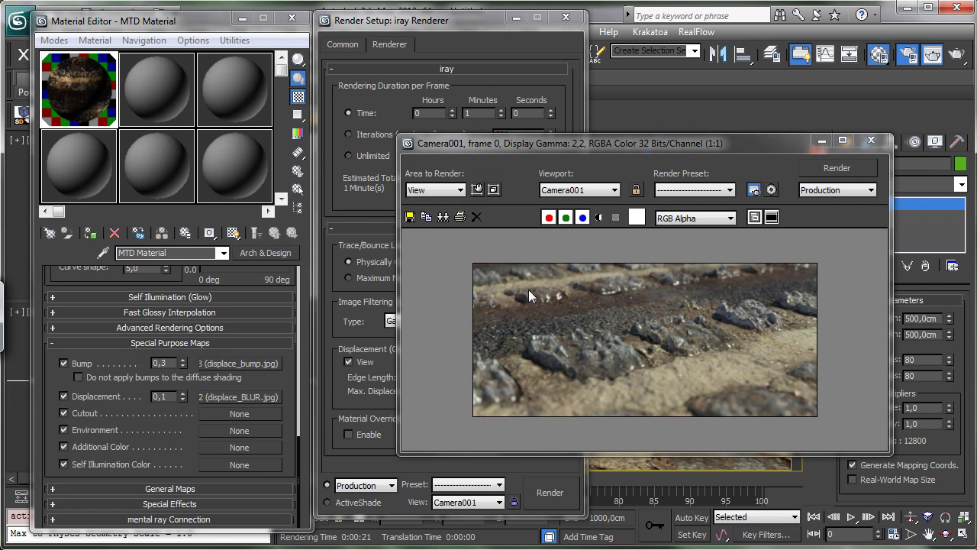
Step: In 3ds Max, reload the displacement map's displace_BLUR.jpg bitmap and test-render the Camera001 view, stopping the render early
{"action": "left_click", "coordinate": [241, 397]}
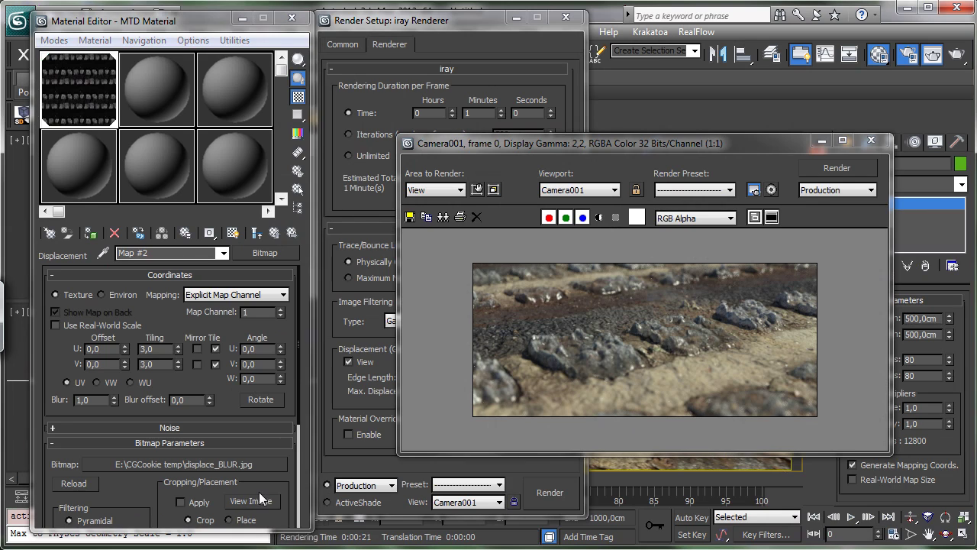
{"action": "left_click", "coordinate": [257, 496]}
{"action": "left_click", "coordinate": [78, 483]}
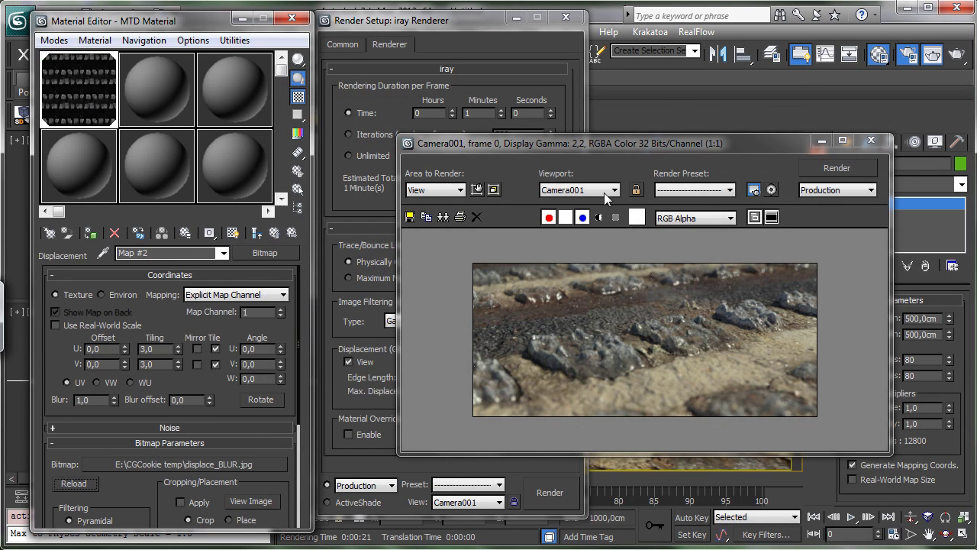
{"action": "left_click", "coordinate": [858, 164]}
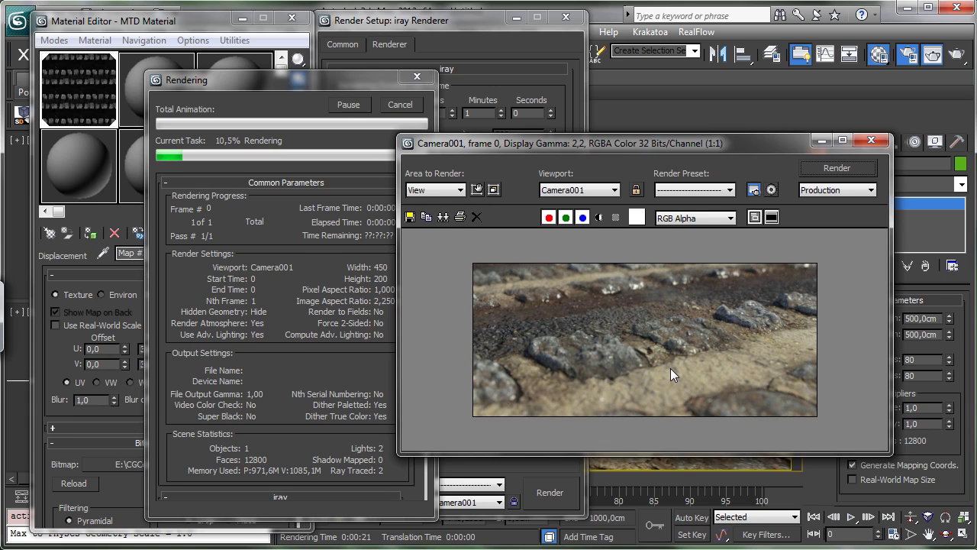
{"action": "left_click", "coordinate": [397, 125]}
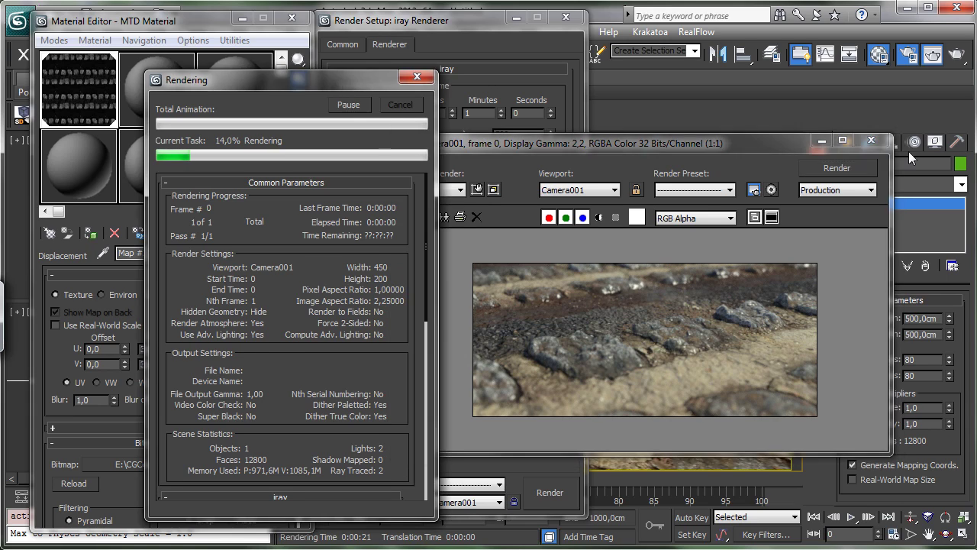
{"action": "key", "text": "Escape"}
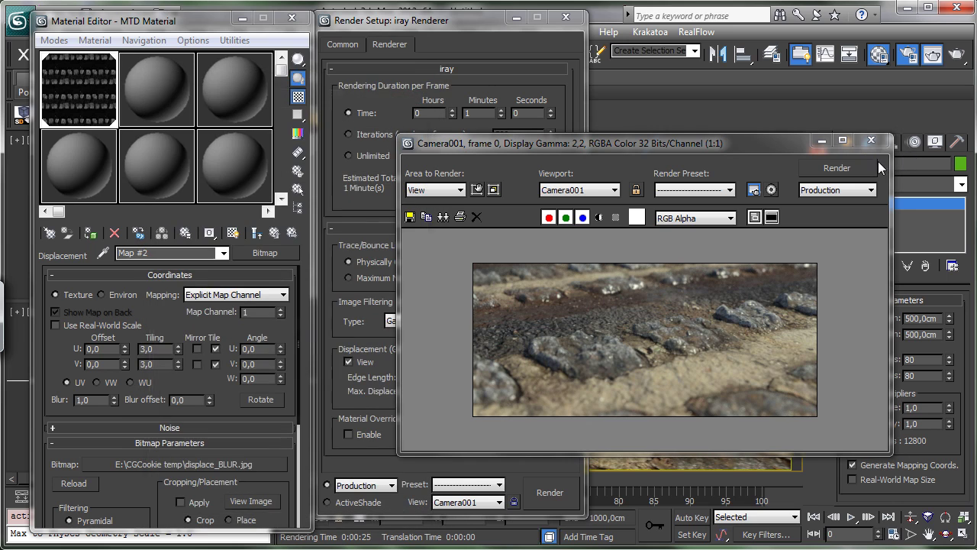
Step: Set the Daylight001 system's hour to 16 and test-render the Camera001 view, stopping the render early
{"action": "left_click", "coordinate": [820, 140]}
{"action": "left_click", "coordinate": [238, 19]}
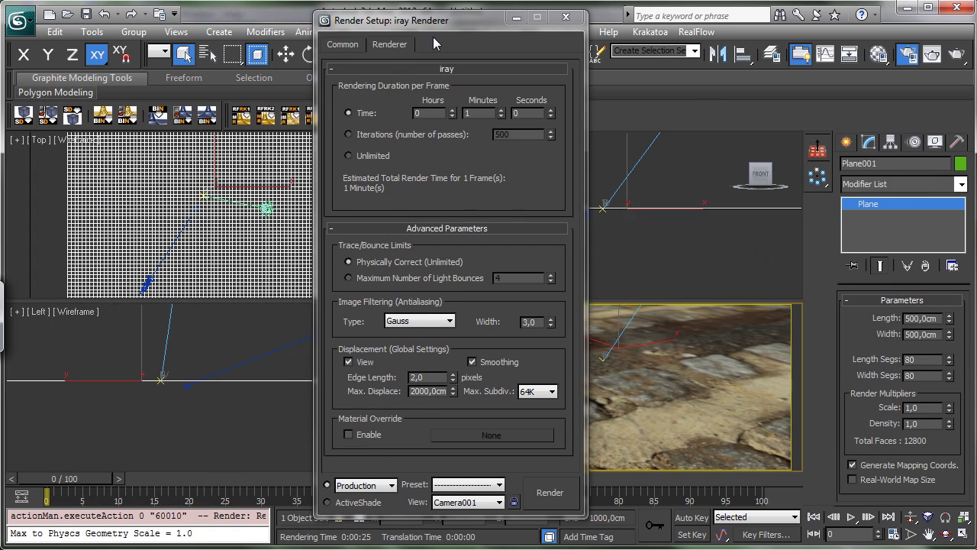
{"action": "left_click", "coordinate": [517, 16]}
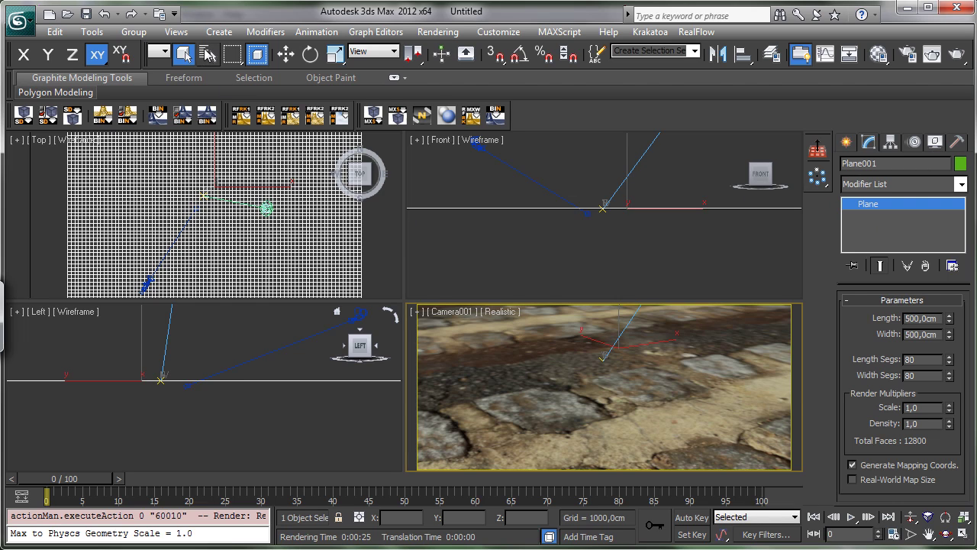
{"action": "left_click", "coordinate": [208, 53]}
{"action": "double_click", "coordinate": [107, 214]}
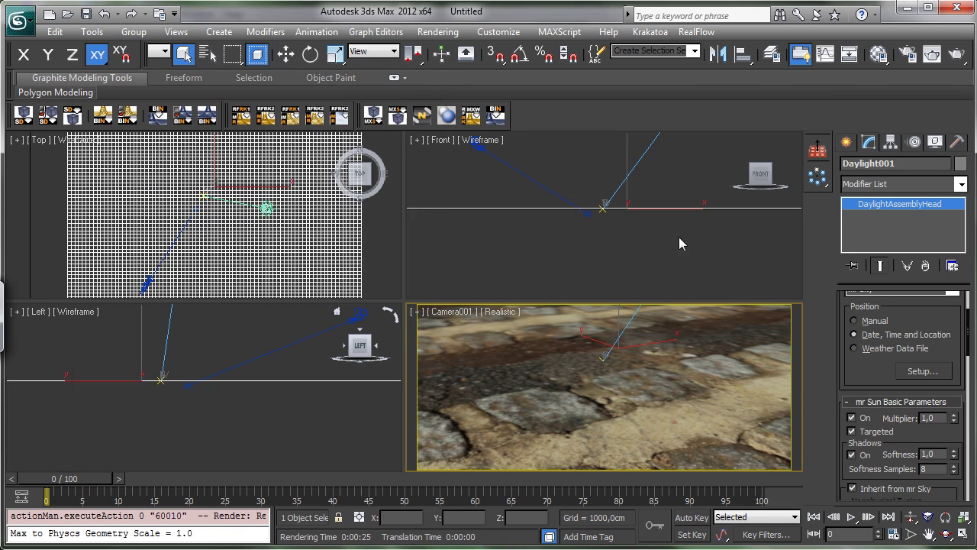
{"action": "left_click", "coordinate": [922, 371]}
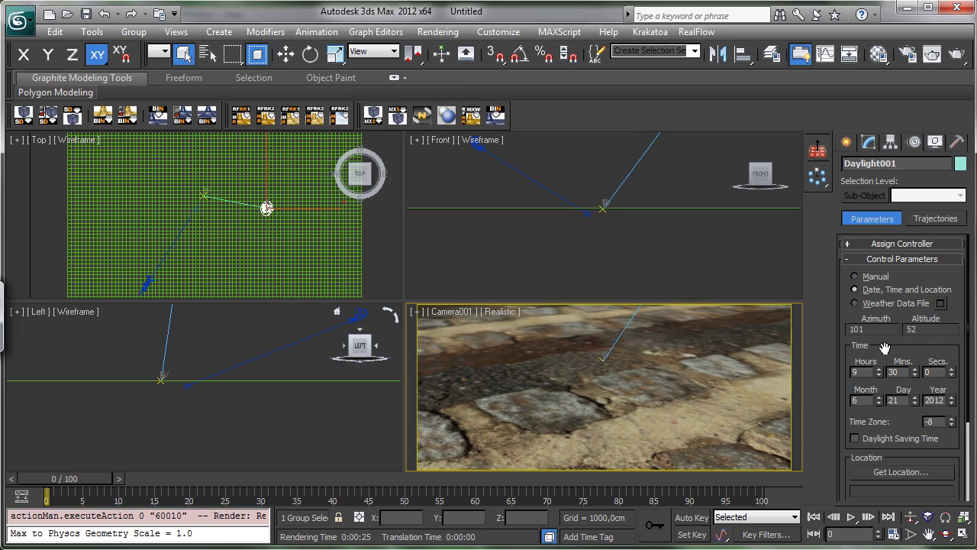
{"action": "left_click", "coordinate": [879, 374]}
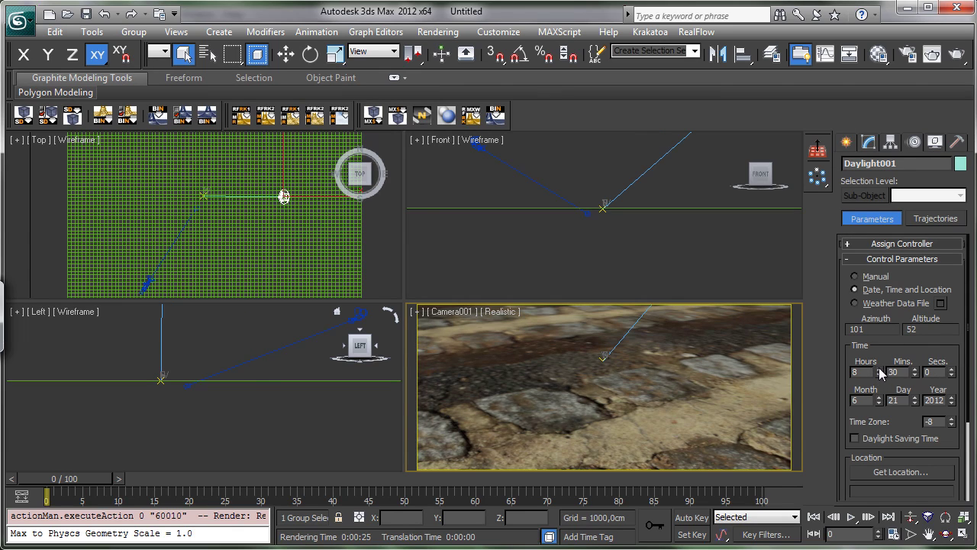
{"action": "left_click_drag", "start_coordinate": [879, 370], "coordinate": [879, 369]}
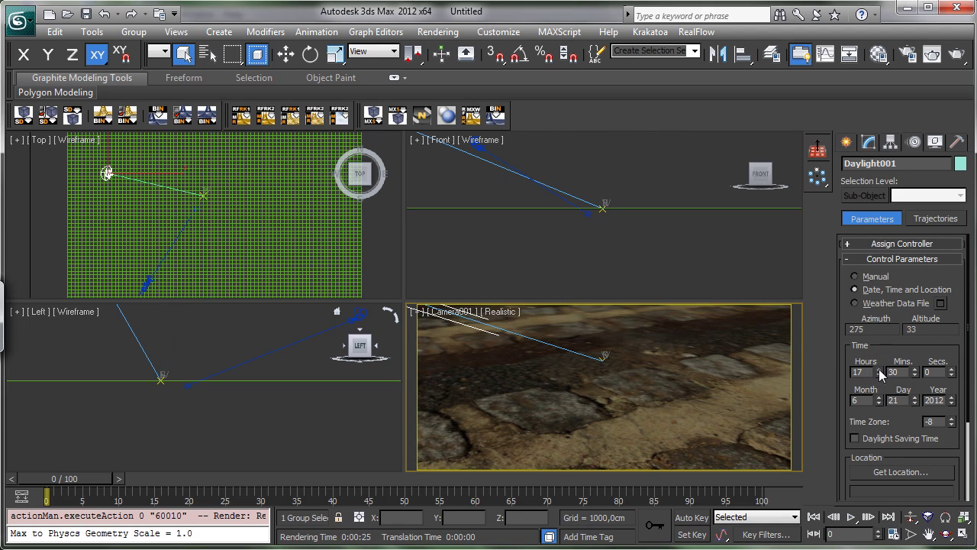
{"action": "left_click", "coordinate": [879, 374]}
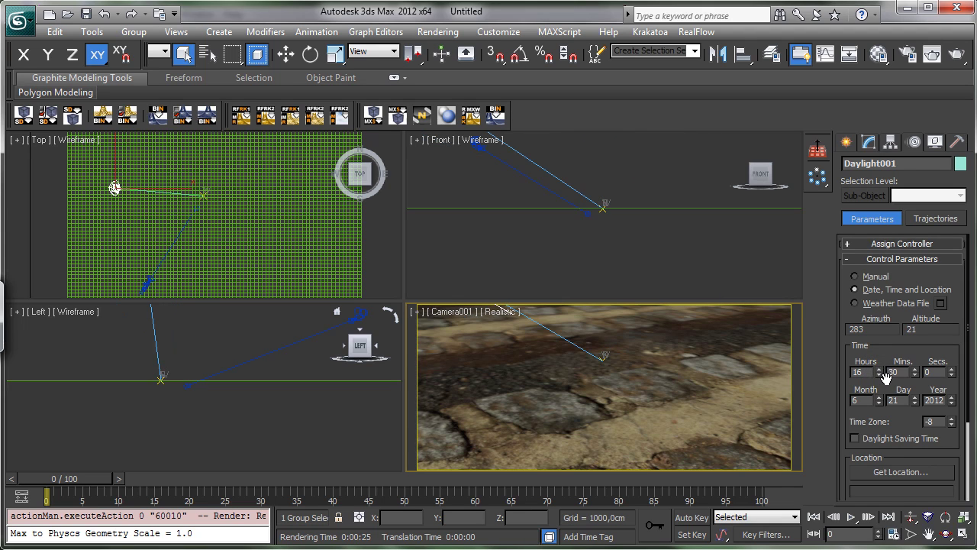
{"action": "left_click", "coordinate": [955, 53]}
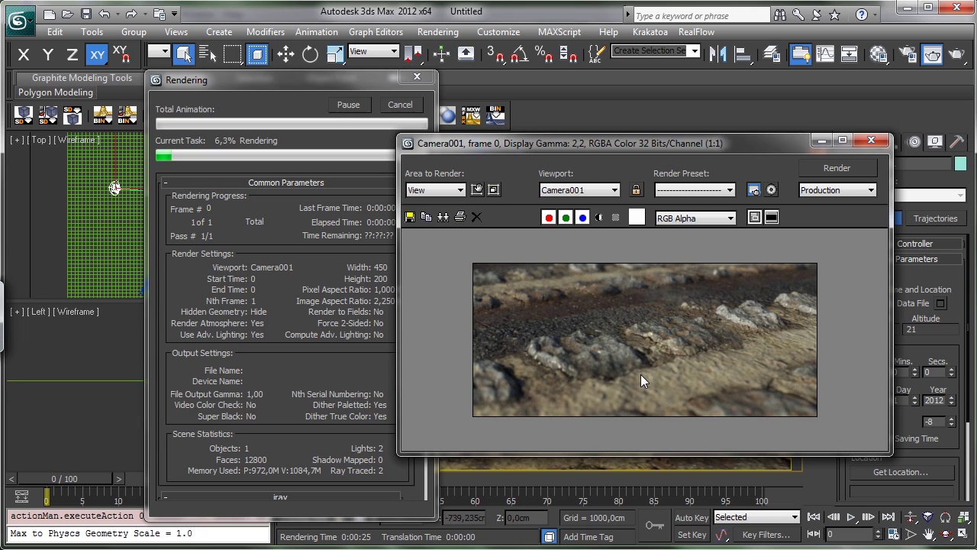
{"action": "left_click", "coordinate": [383, 152]}
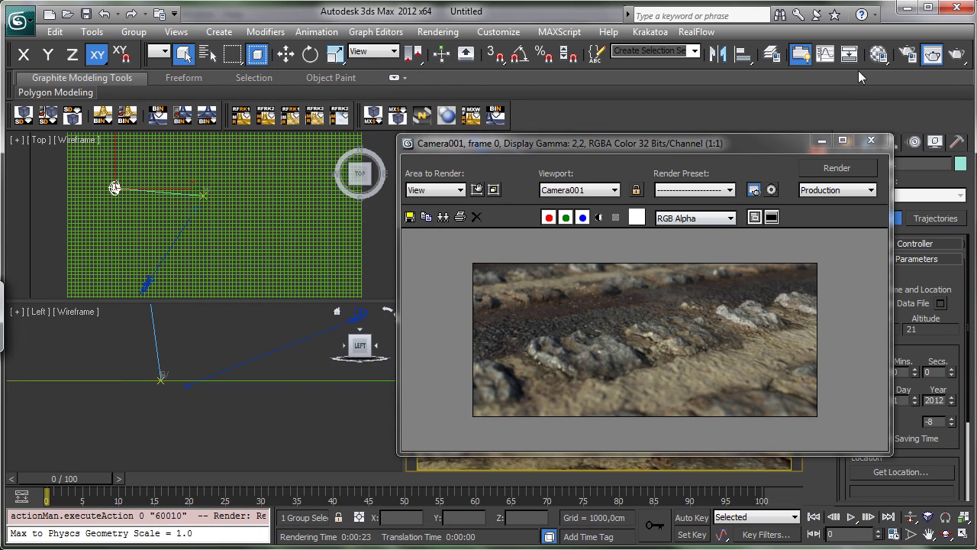
Step: Set the bump amount of MTD Material to 1.0
{"action": "left_click", "coordinate": [878, 53]}
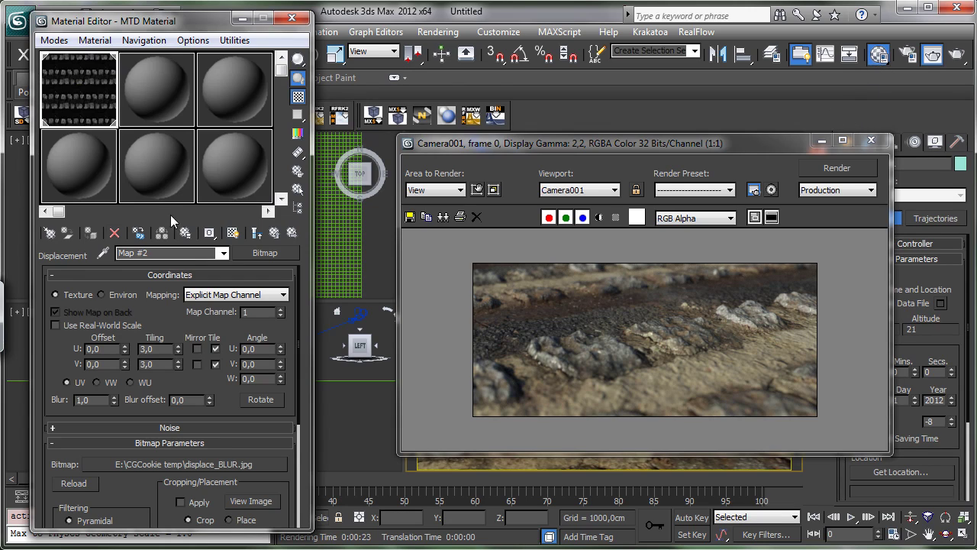
{"action": "left_click", "coordinate": [256, 232]}
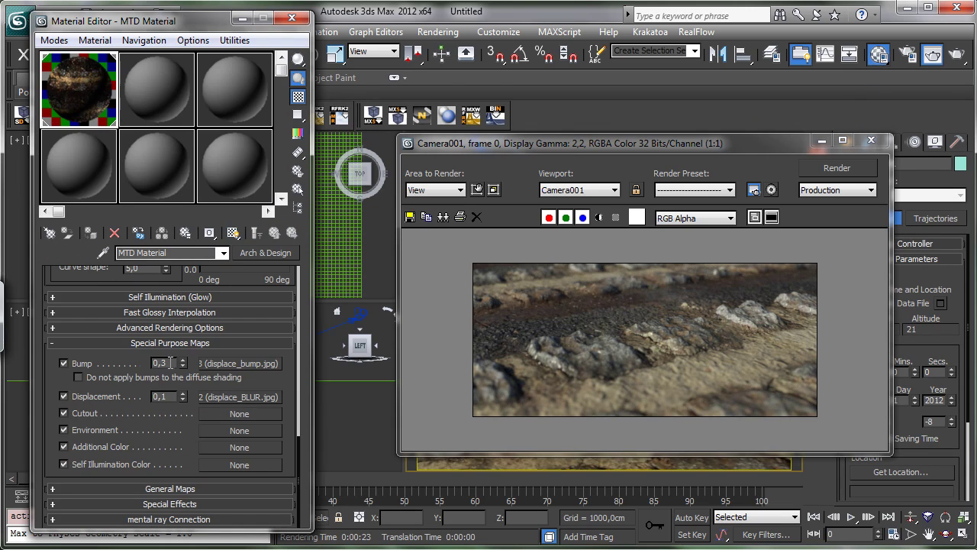
{"action": "double_click", "coordinate": [159, 363]}
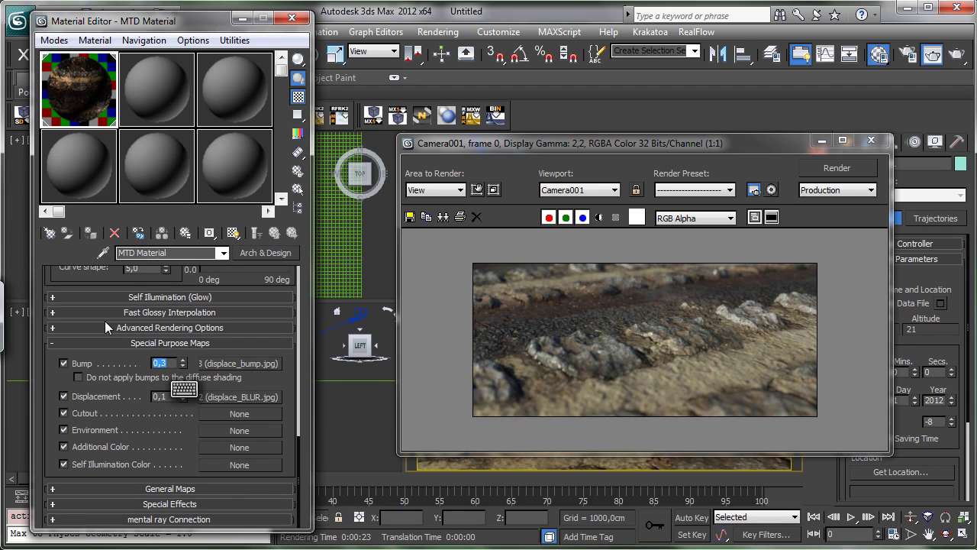
{"action": "type", "text": "1"}
{"action": "key", "text": "Return"}
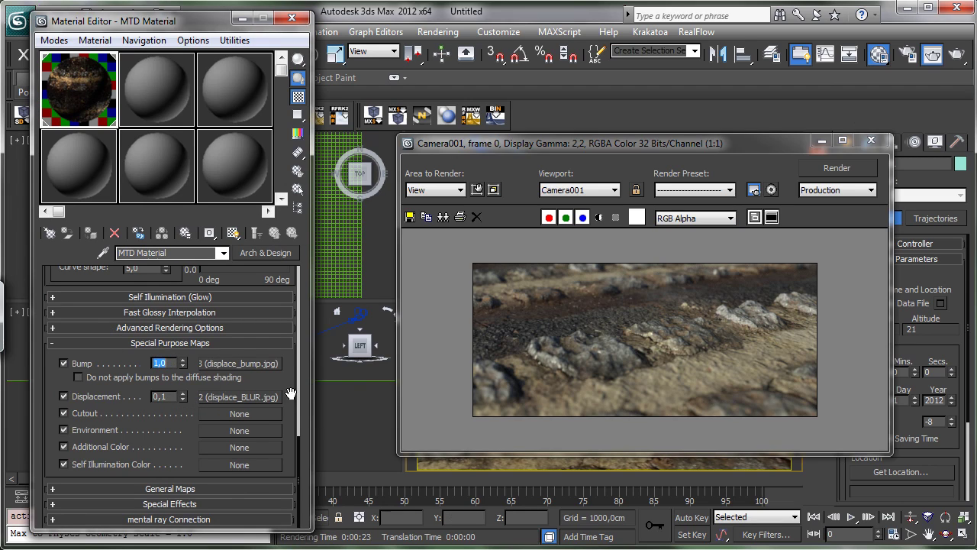
Step: Disable MTD Material's displacement map and test-render the Camera001 view, stopping the render early
{"action": "left_click", "coordinate": [63, 396]}
{"action": "left_click", "coordinate": [837, 167]}
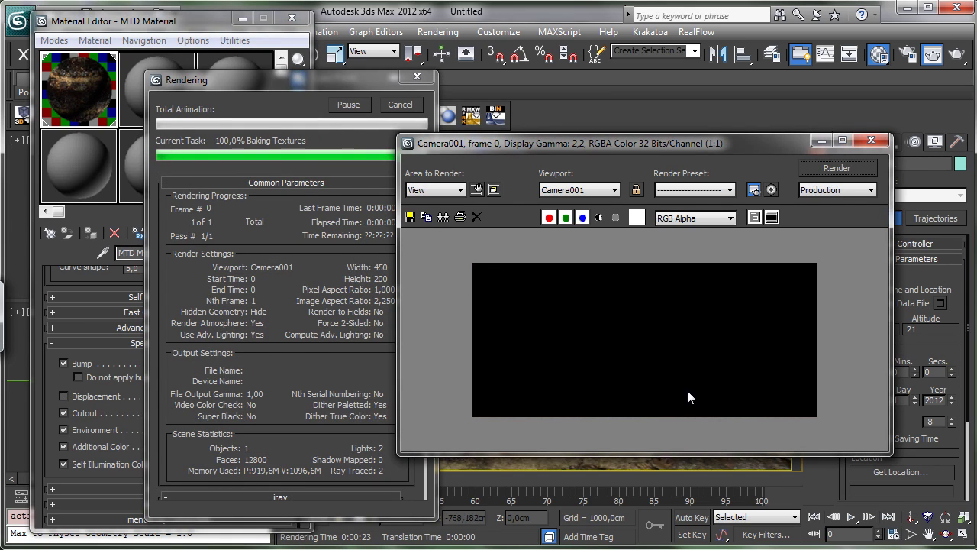
{"action": "left_click", "coordinate": [400, 105]}
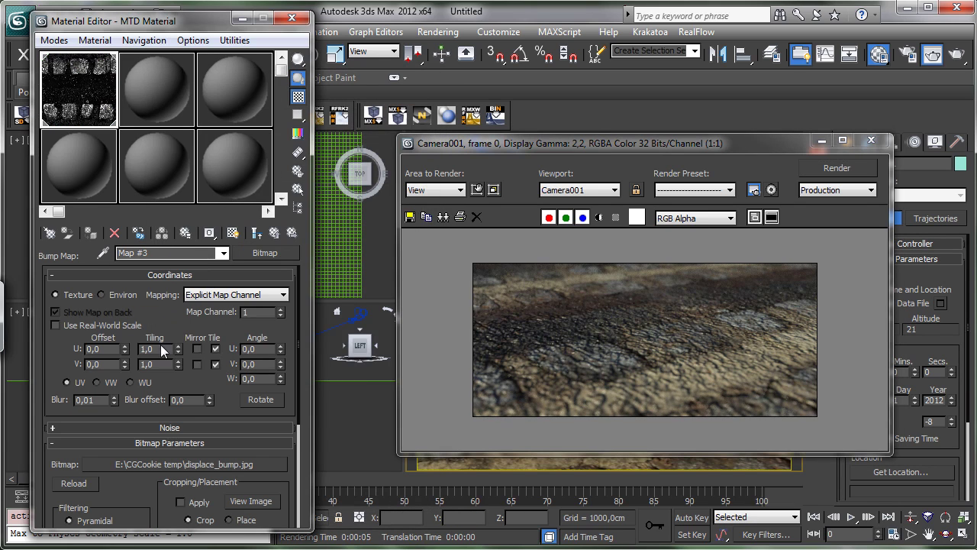
Step: Set the displace_bump.jpg bump map's U and V tiling to 3.0 and test-render the Camera001 view
{"action": "double_click", "coordinate": [156, 348]}
{"action": "type", "text": "3"}
{"action": "double_click", "coordinate": [157, 364]}
{"action": "type", "text": "3"}
{"action": "key", "text": "Return"}
{"action": "left_click", "coordinate": [820, 168]}
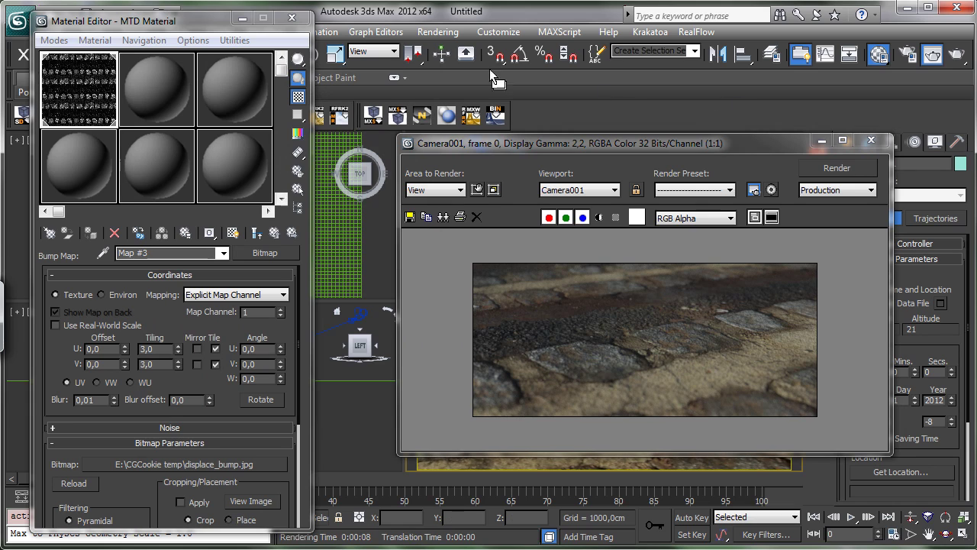
Step: Apply the Physically Based Lighting, Outdoor Daylight preset to the mr Photographic Exposure Control and test-render the Camera001 view
{"action": "left_click", "coordinate": [291, 17]}
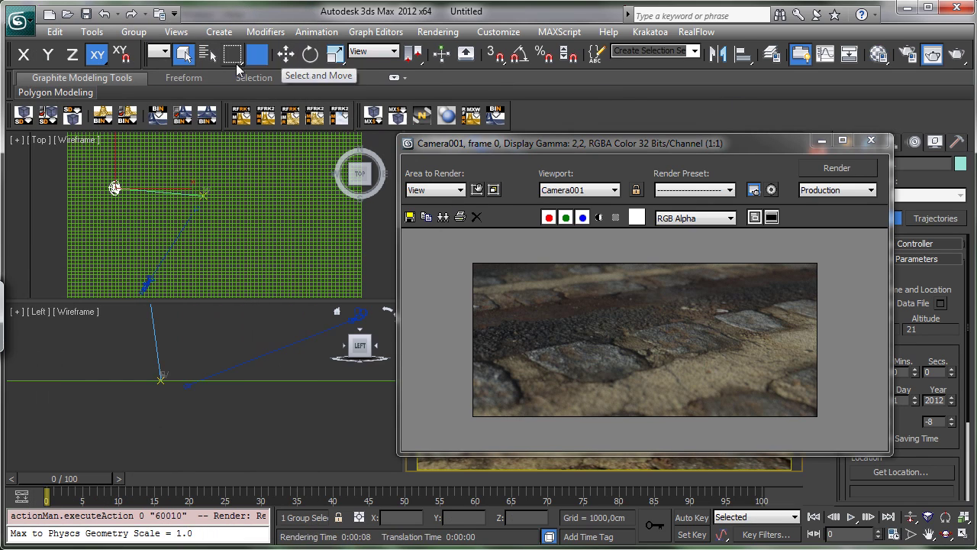
{"action": "left_click", "coordinate": [207, 53]}
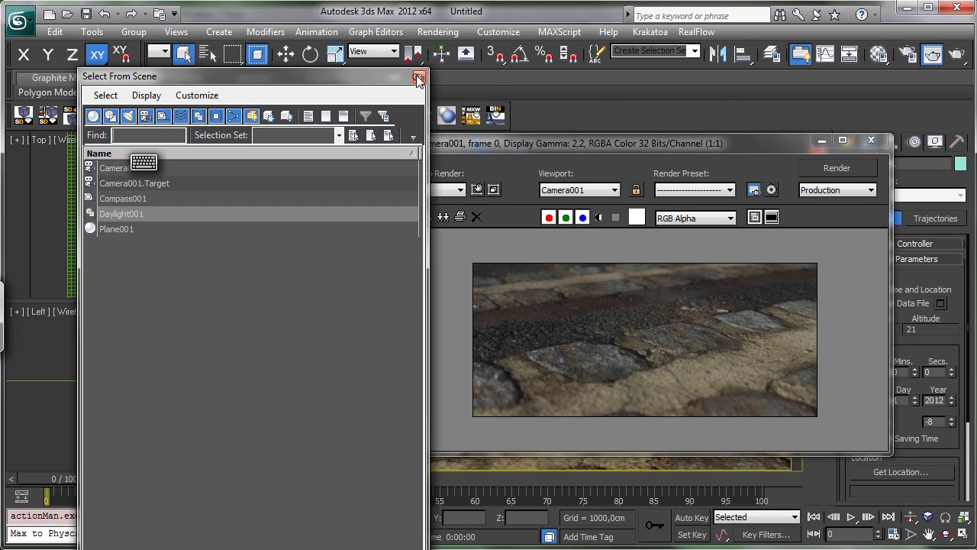
{"action": "left_click", "coordinate": [419, 78]}
{"action": "left_click", "coordinate": [438, 31]}
{"action": "left_click", "coordinate": [457, 114]}
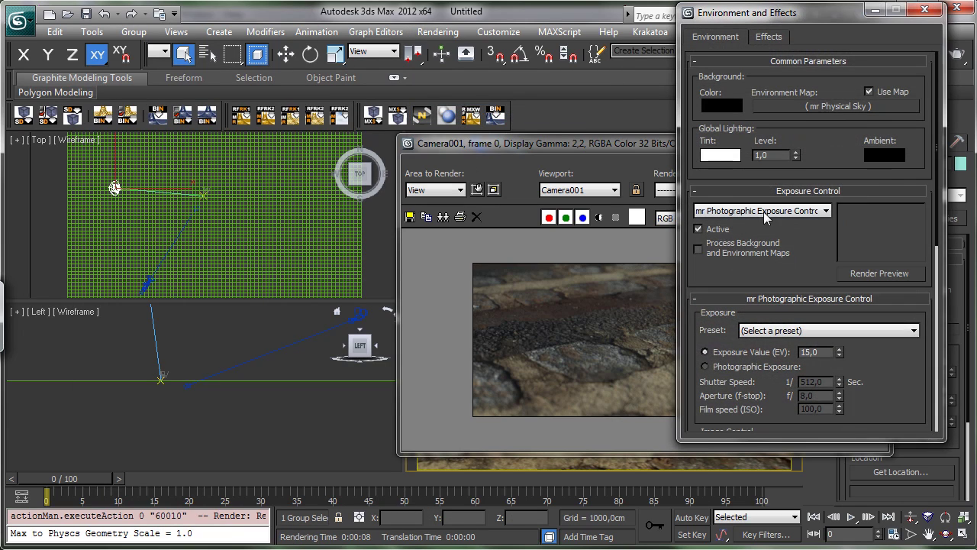
{"action": "scroll", "coordinate": [816, 250], "scroll_direction": "down", "scroll_amount": 3}
{"action": "left_click", "coordinate": [896, 193]}
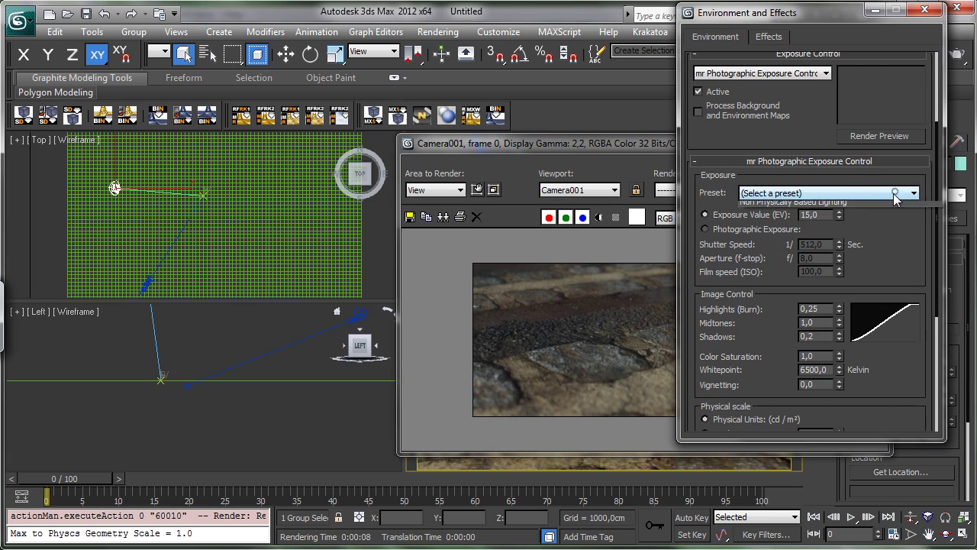
{"action": "left_click", "coordinate": [857, 214]}
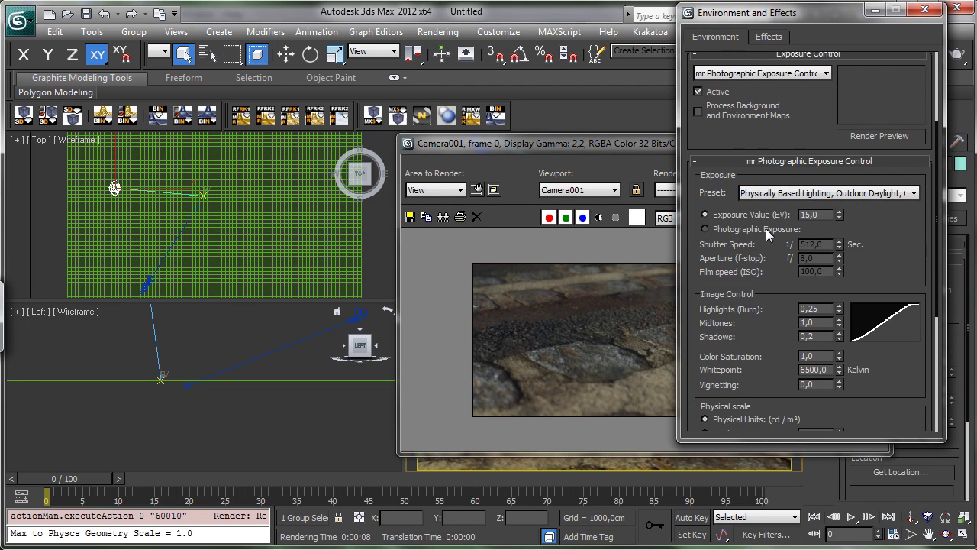
{"action": "left_click_drag", "start_coordinate": [605, 143], "coordinate": [360, 132]}
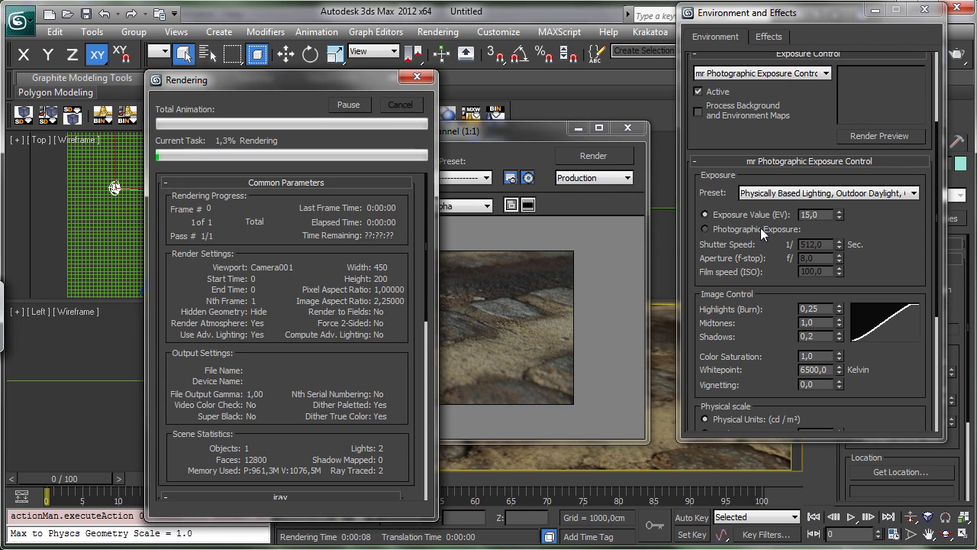
Step: Switch the exposure control to Photographic Exposure with film speed ISO 250 and test-render the Camera001 view
{"action": "left_click", "coordinate": [761, 227]}
{"action": "double_click", "coordinate": [811, 271]}
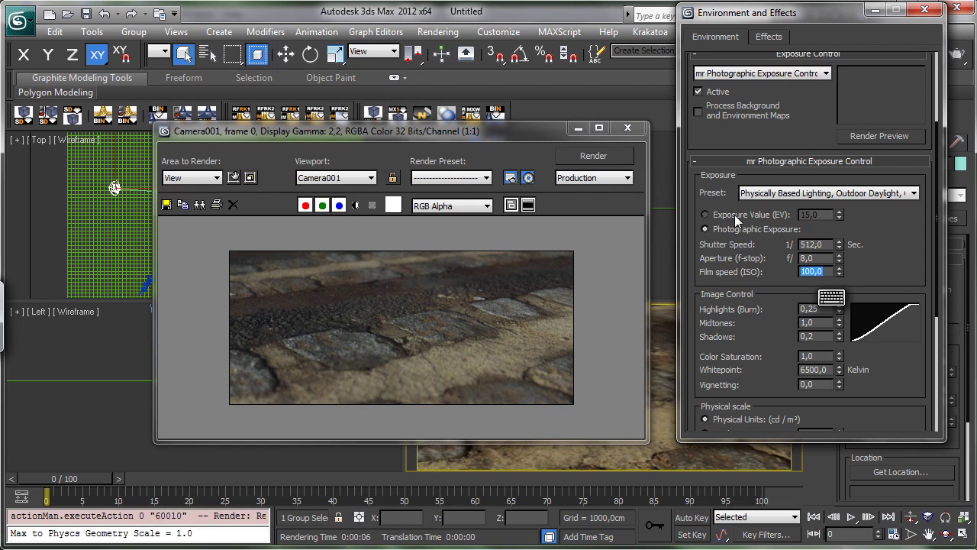
{"action": "type", "text": "250"}
{"action": "key", "text": "Return"}
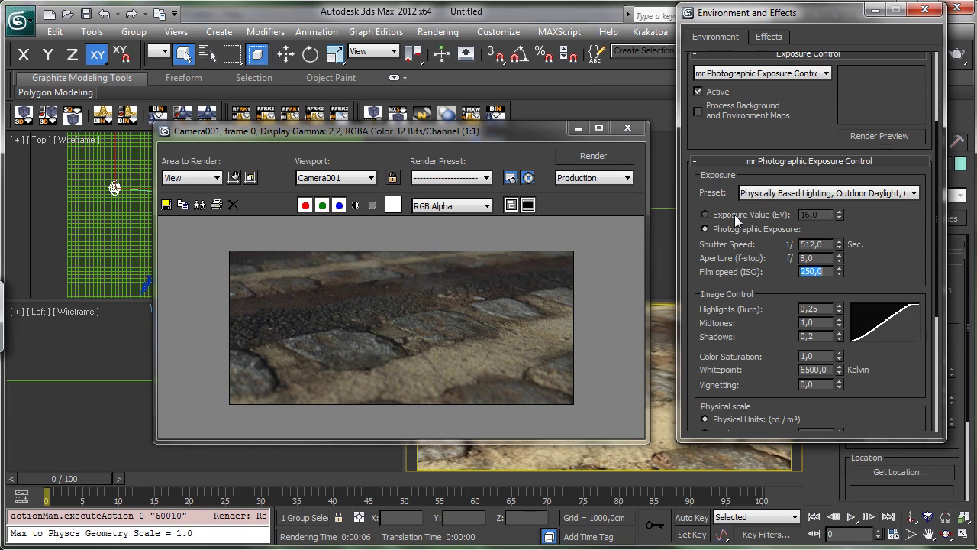
{"action": "left_click", "coordinate": [578, 156]}
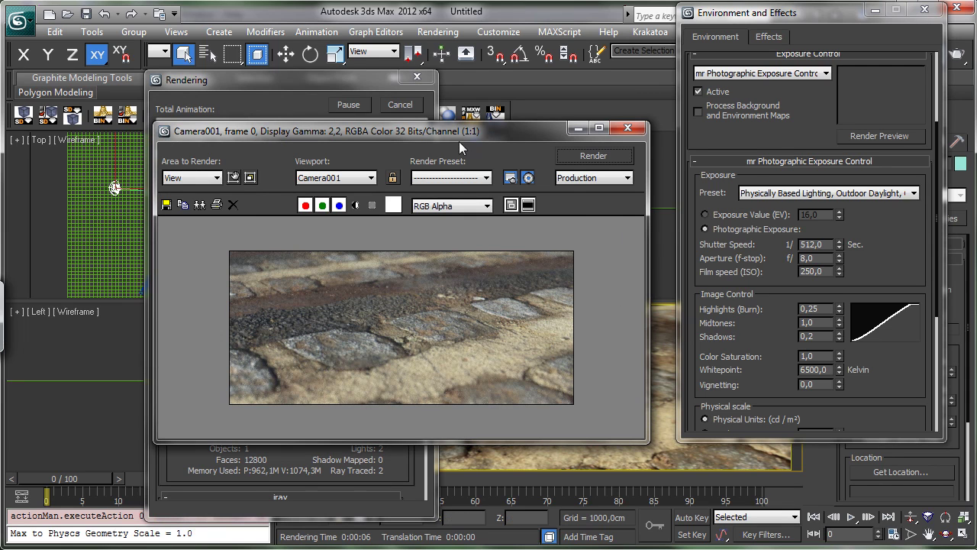
{"action": "left_click", "coordinate": [407, 114]}
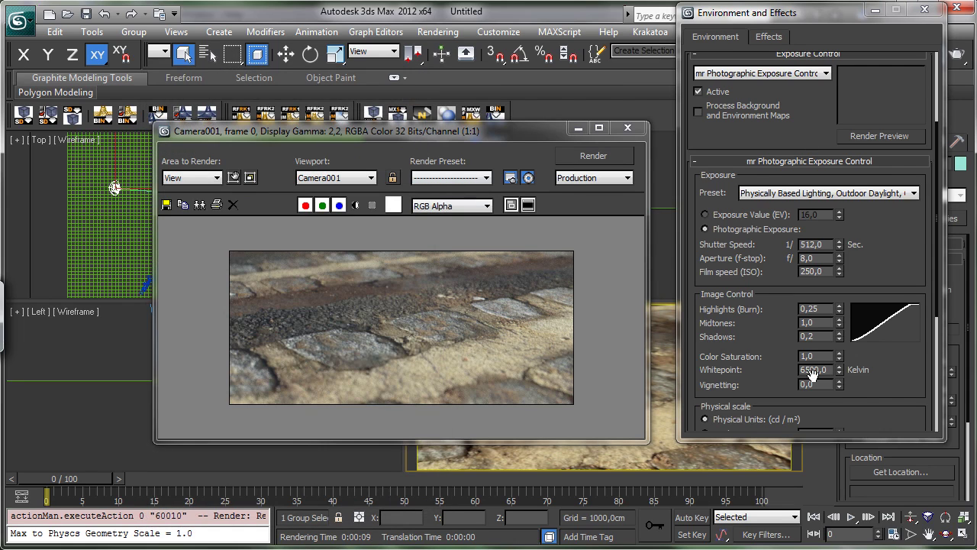
Step: Set the exposure control's vignetting to 25 and test-render the Camera001 view
{"action": "left_click_drag", "start_coordinate": [839, 385], "coordinate": [846, 177]}
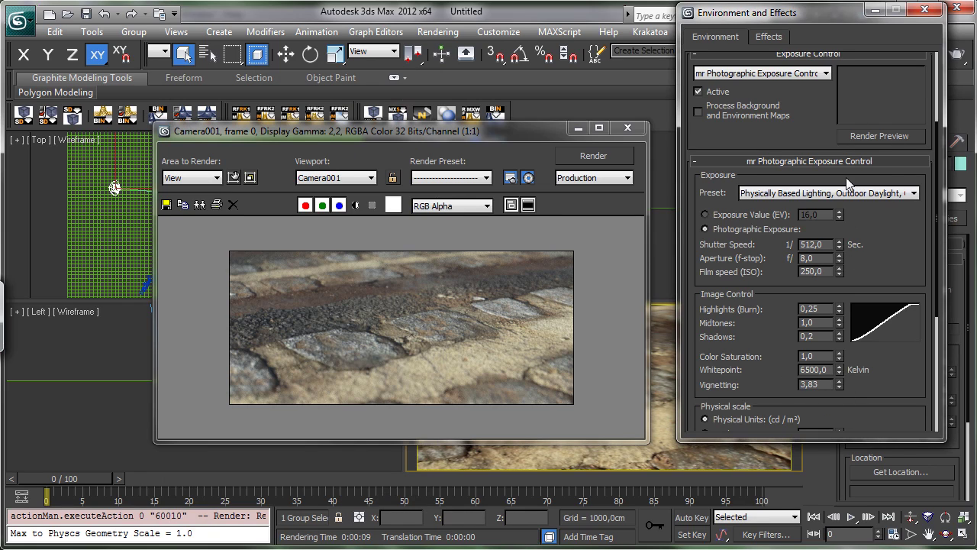
{"action": "double_click", "coordinate": [820, 384]}
{"action": "type", "text": "25"}
{"action": "key", "text": "Return"}
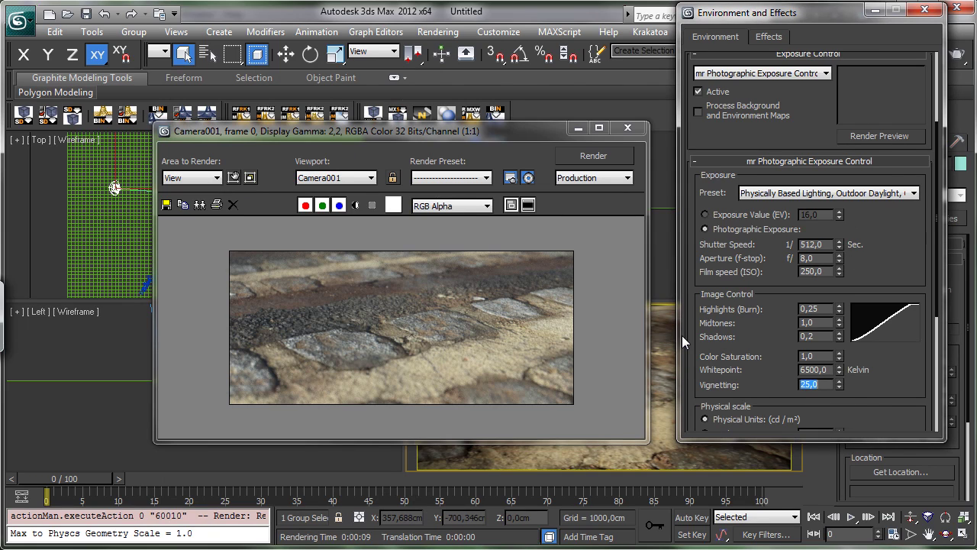
{"action": "mouse_move", "coordinate": [545, 137]}
{"action": "left_mouse_down"}
{"action": "mouse_move", "coordinate": [168, 192]}
{"action": "mouse_move", "coordinate": [380, 146]}
{"action": "mouse_move", "coordinate": [547, 126]}
{"action": "left_mouse_up"}
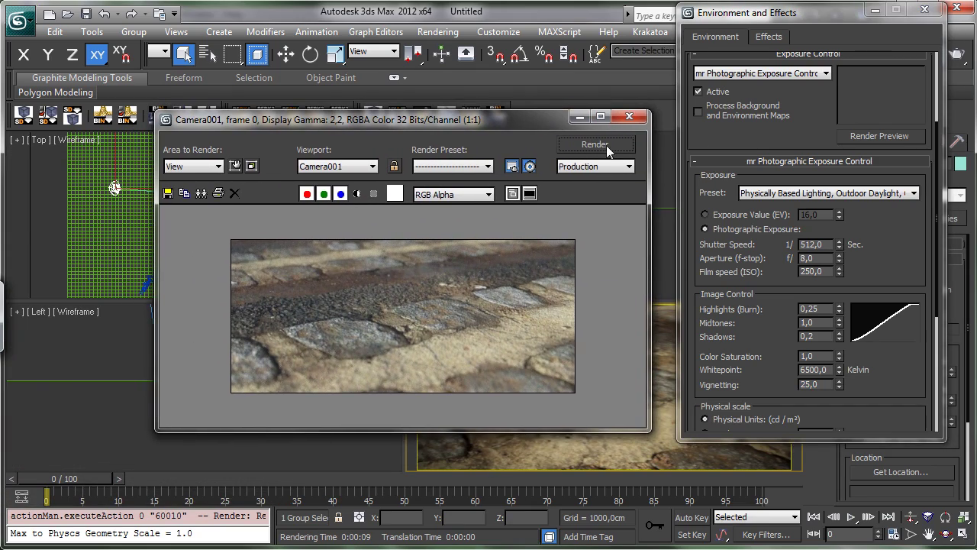
{"action": "left_click", "coordinate": [607, 146]}
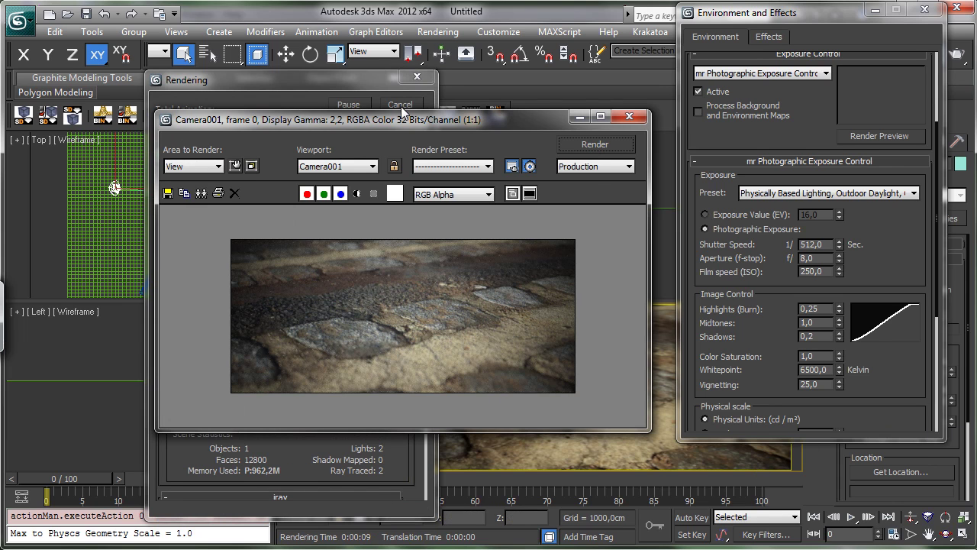
{"action": "left_click", "coordinate": [594, 144]}
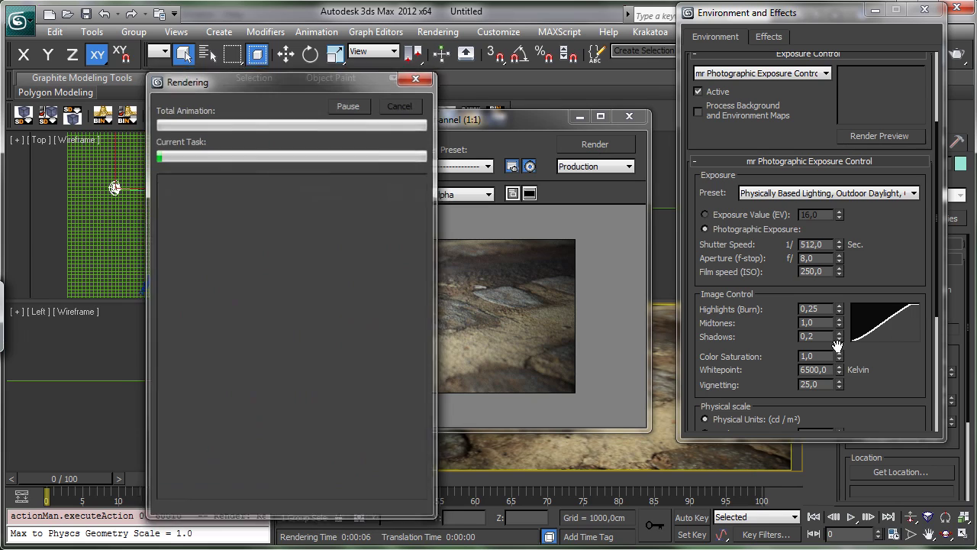
Step: Set the exposure control's vignetting to 15 and test-render the Camera001 view, stopping the render early
{"action": "type", "text": "15"}
{"action": "key", "text": "Return"}
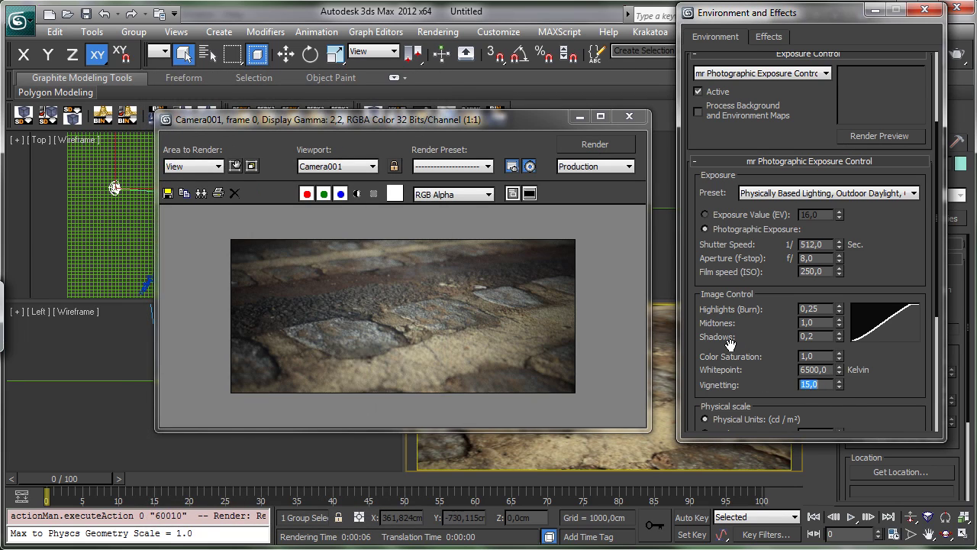
{"action": "left_click", "coordinate": [595, 144]}
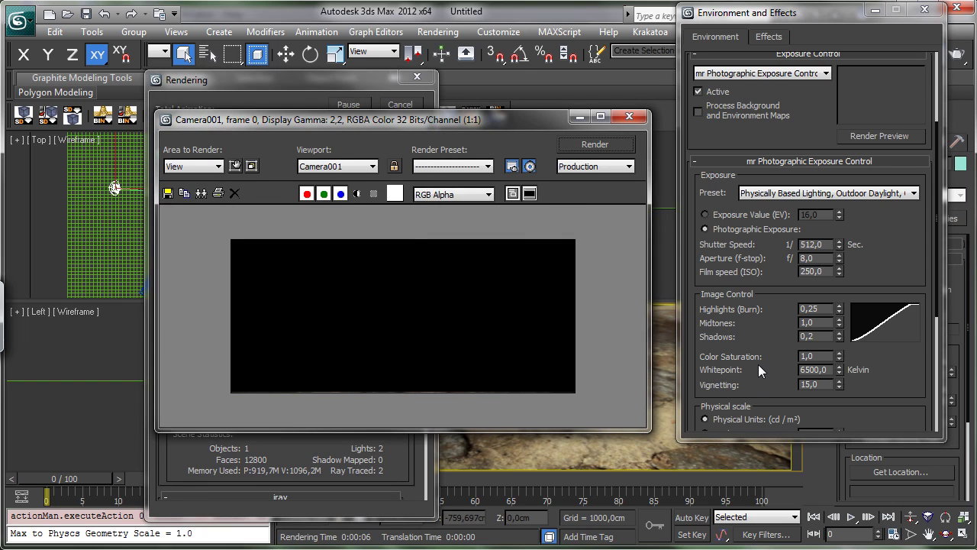
{"action": "left_click", "coordinate": [398, 104]}
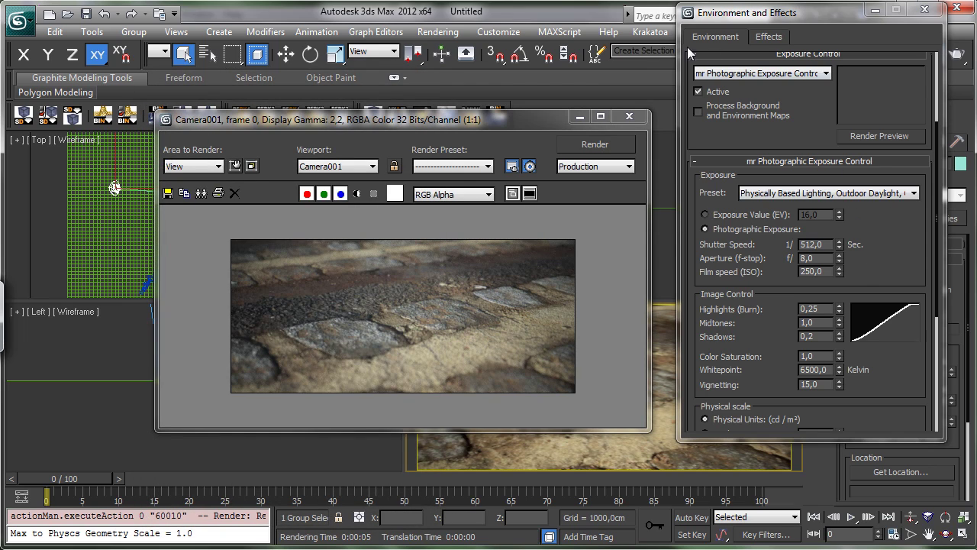
Step: Re-enable MTD Material's displacement map and test-render the Camera001 view, stopping the render early
{"action": "left_click", "coordinate": [925, 9]}
{"action": "left_click", "coordinate": [880, 58]}
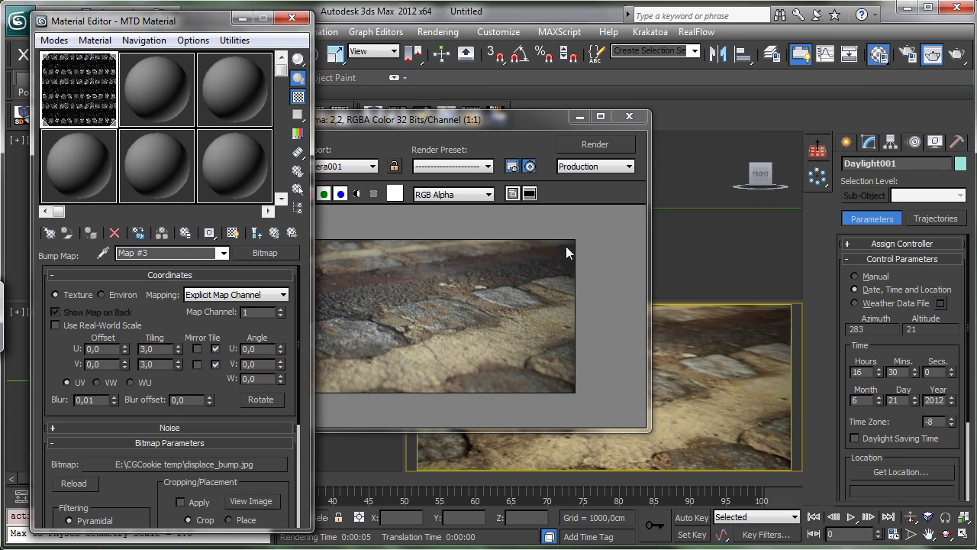
{"action": "left_click", "coordinate": [256, 232]}
{"action": "left_click", "coordinate": [64, 396]}
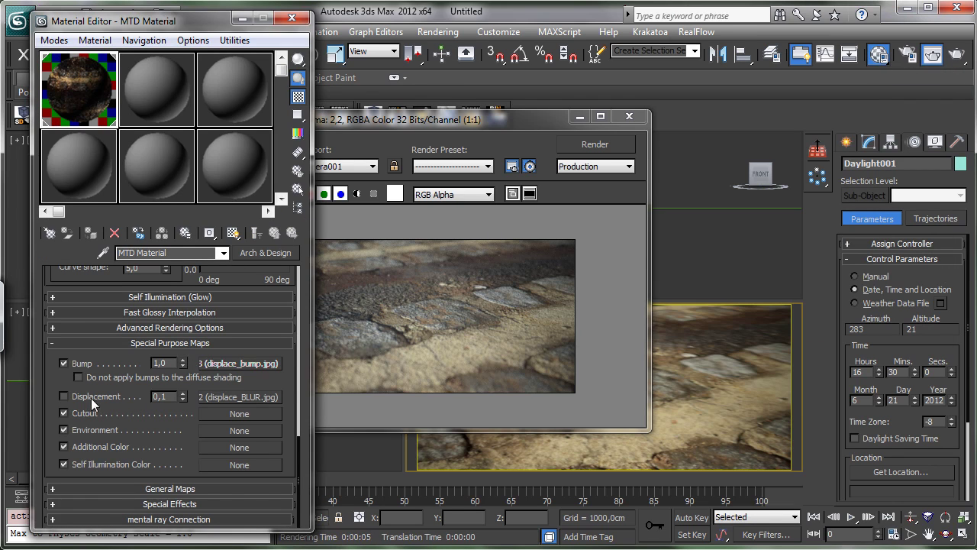
{"action": "left_click", "coordinate": [292, 18]}
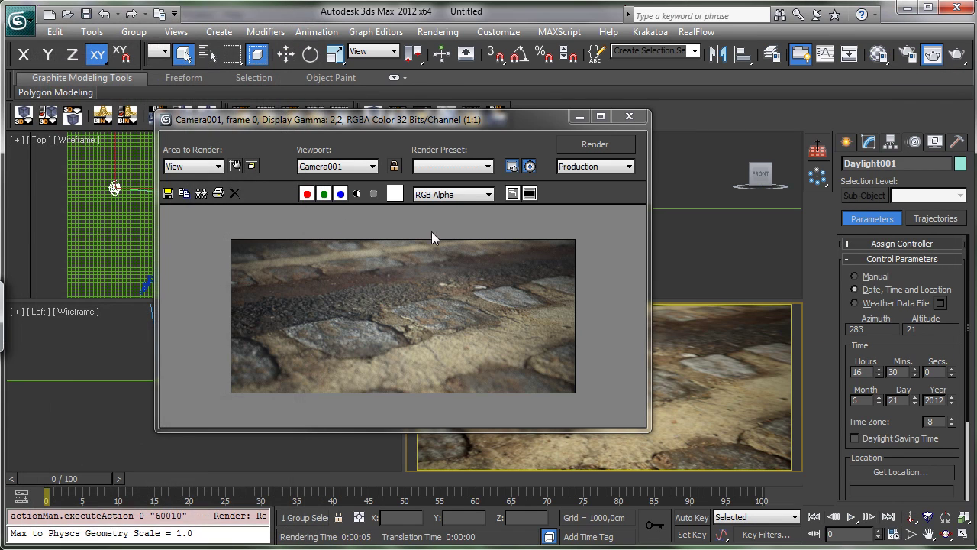
{"action": "left_click", "coordinate": [596, 144]}
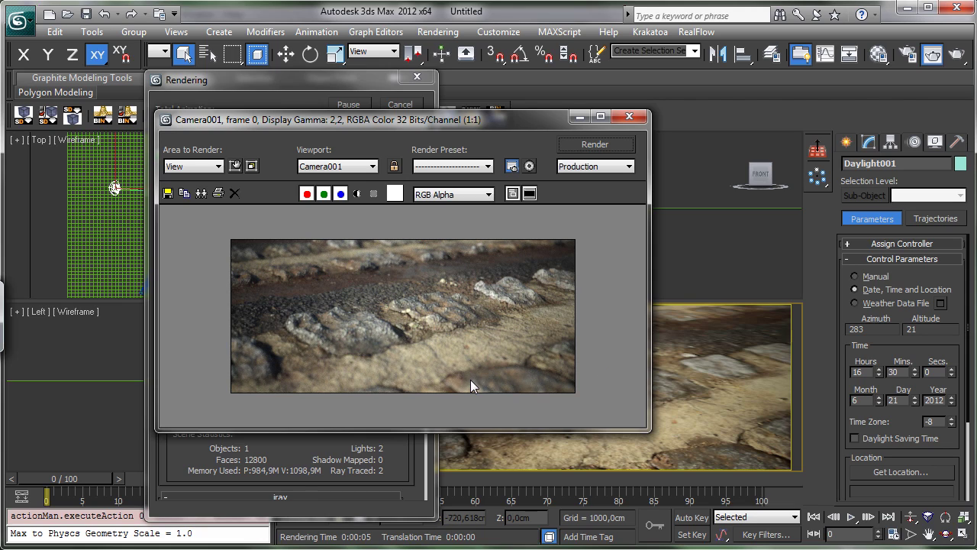
{"action": "left_click", "coordinate": [394, 104]}
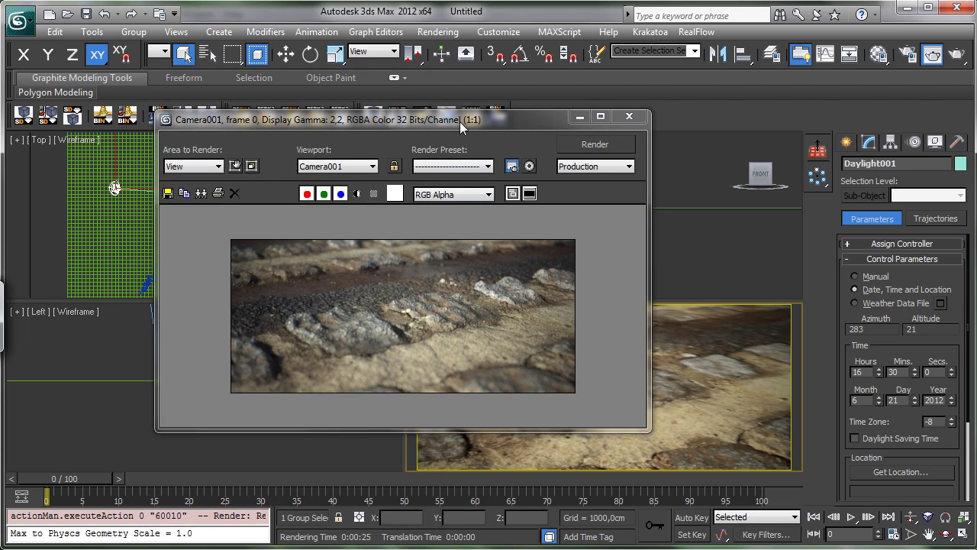
{"action": "left_click_drag", "start_coordinate": [459, 121], "coordinate": [491, 132]}
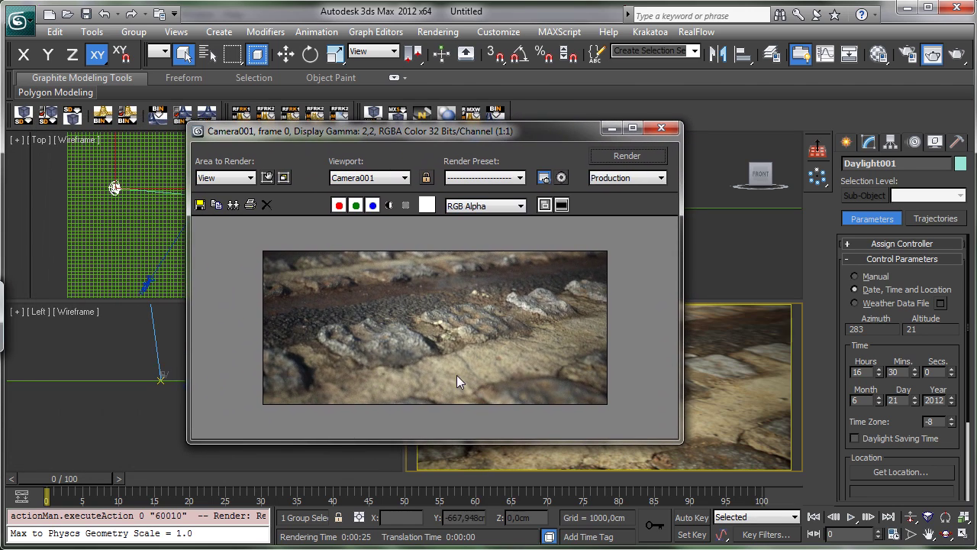